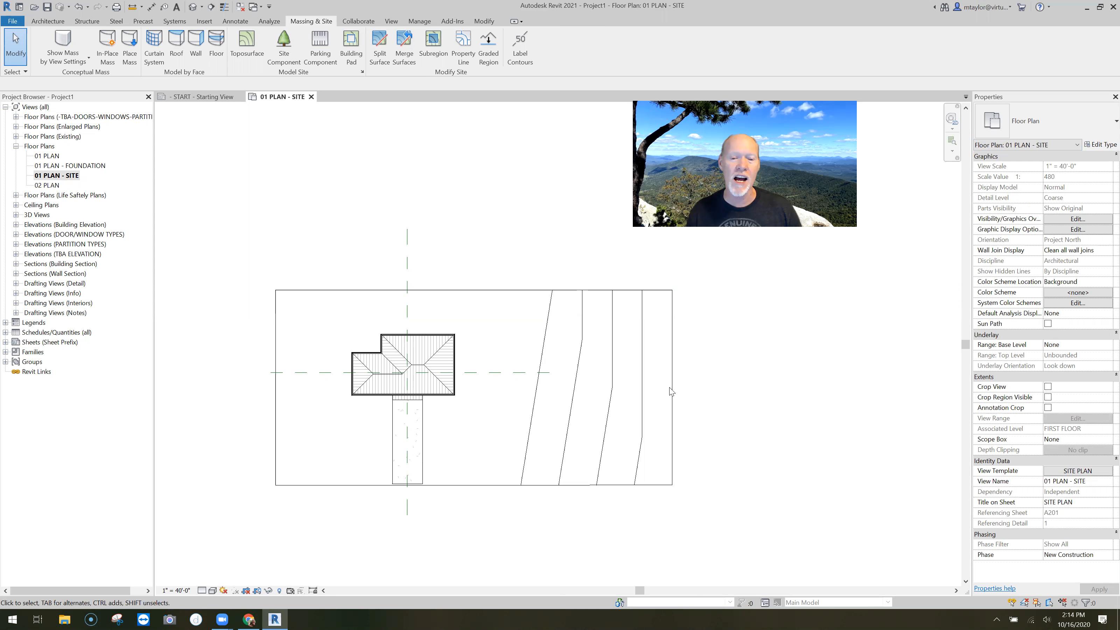
Step: Delete the existing topography surface surrounding the house in the site plan
middle_drag(543, 231, 436, 286)
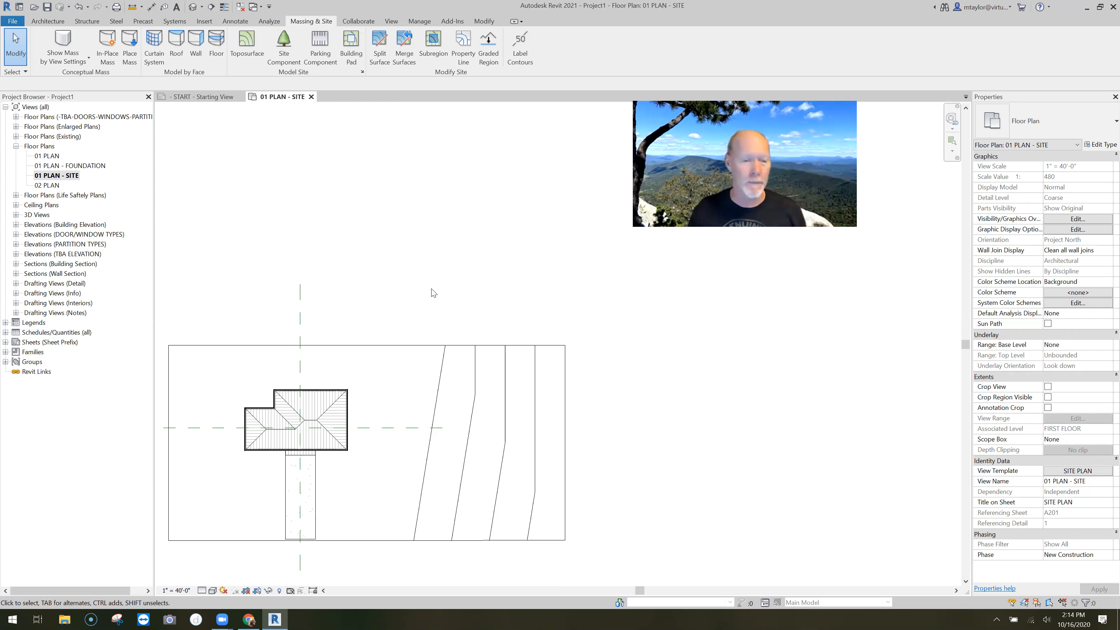
click(414, 347)
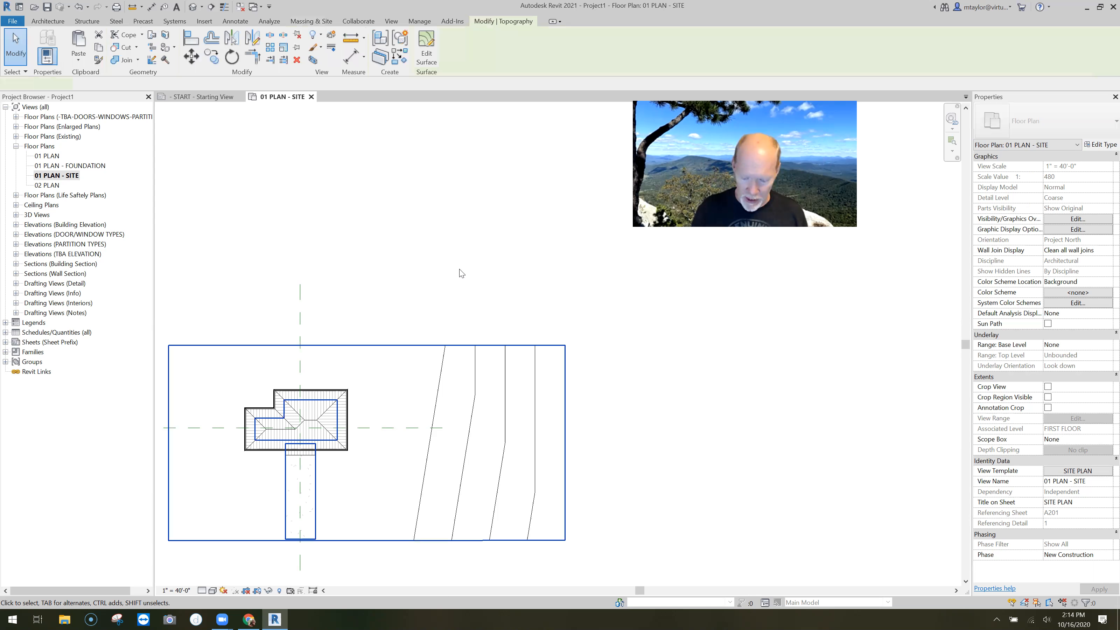
key(Delete)
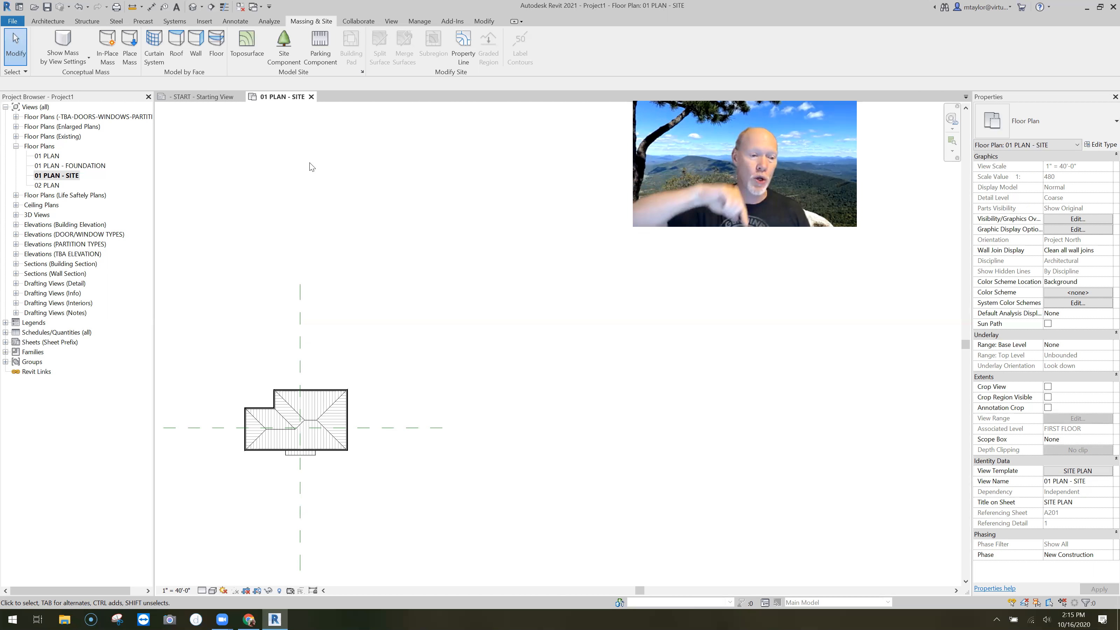
Step: Import the image plat.jpg from the Desktop and place it in the site plan just east of the house
click(205, 22)
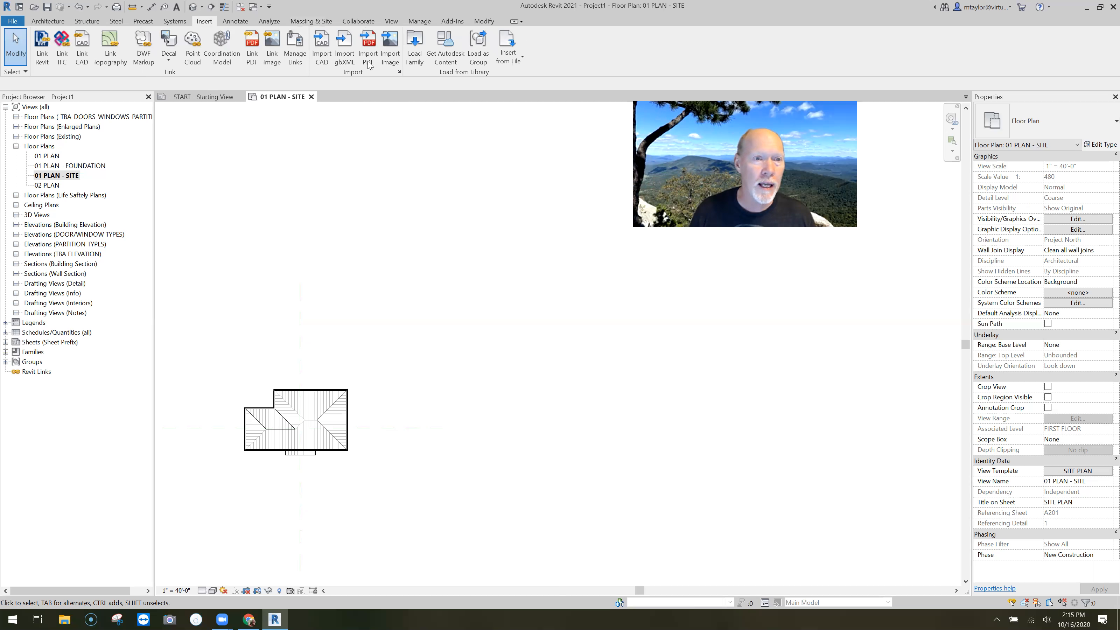
click(390, 56)
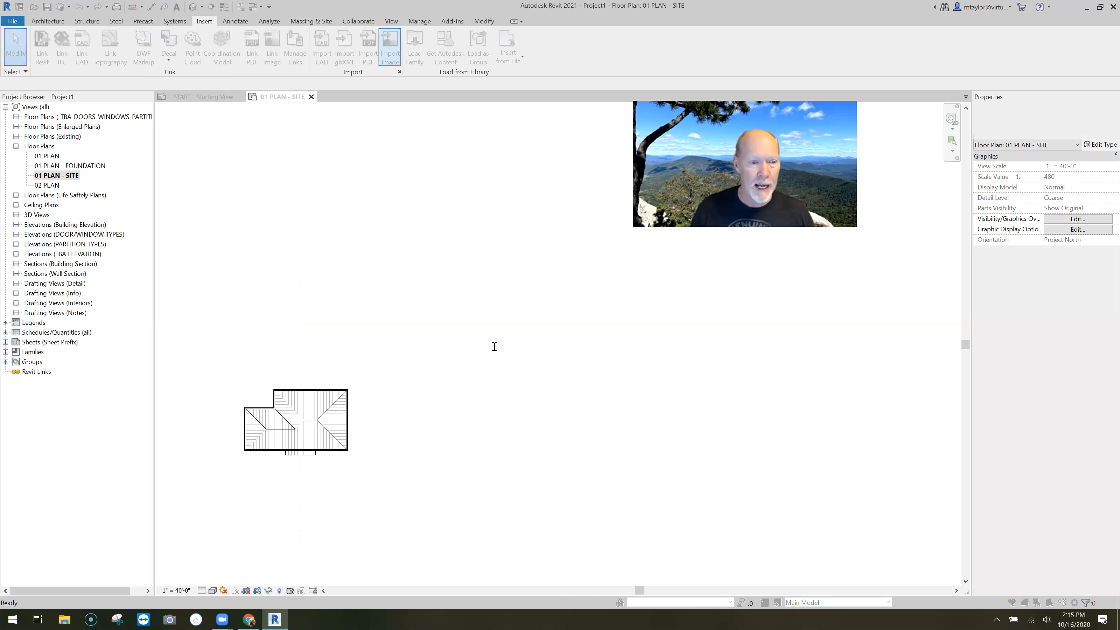
click(314, 291)
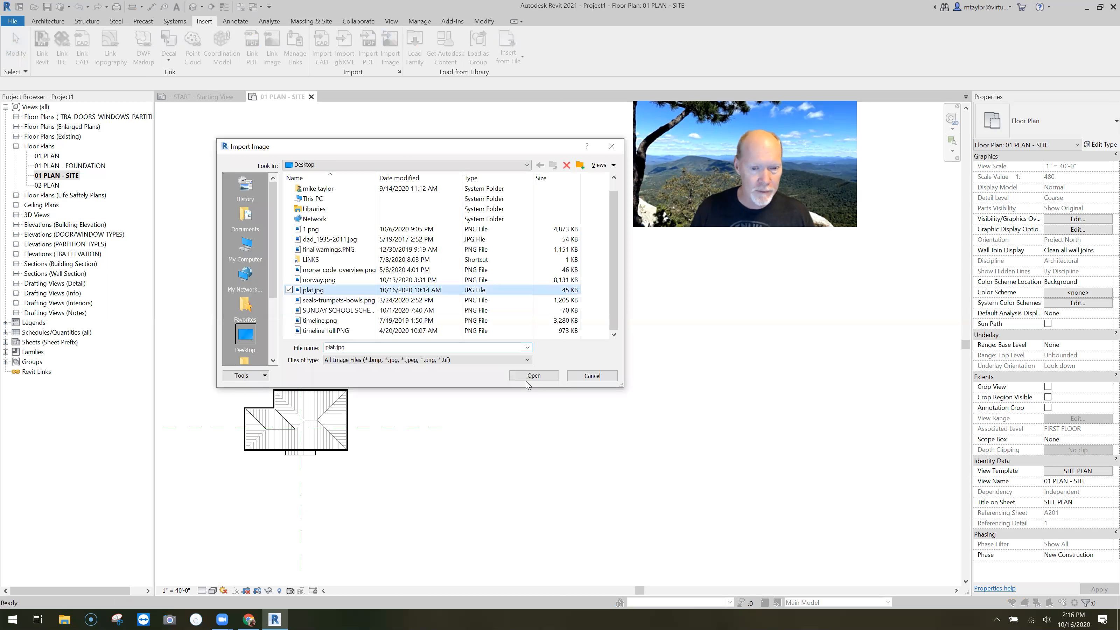
click(544, 376)
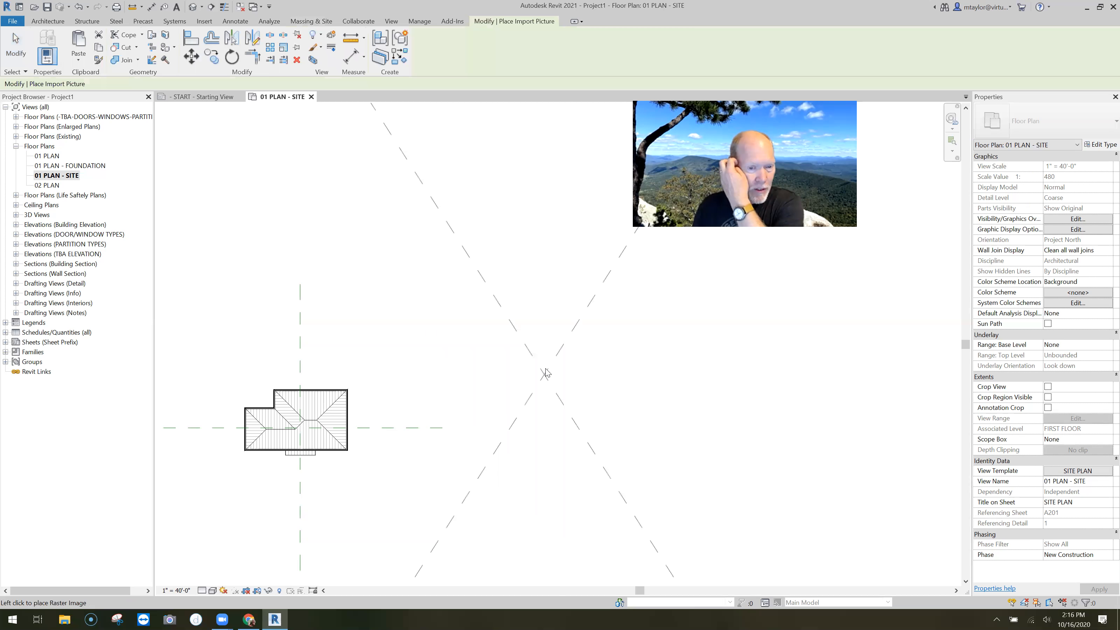
scroll(595, 384, down, 2)
scroll(593, 379, down, 2)
click(592, 377)
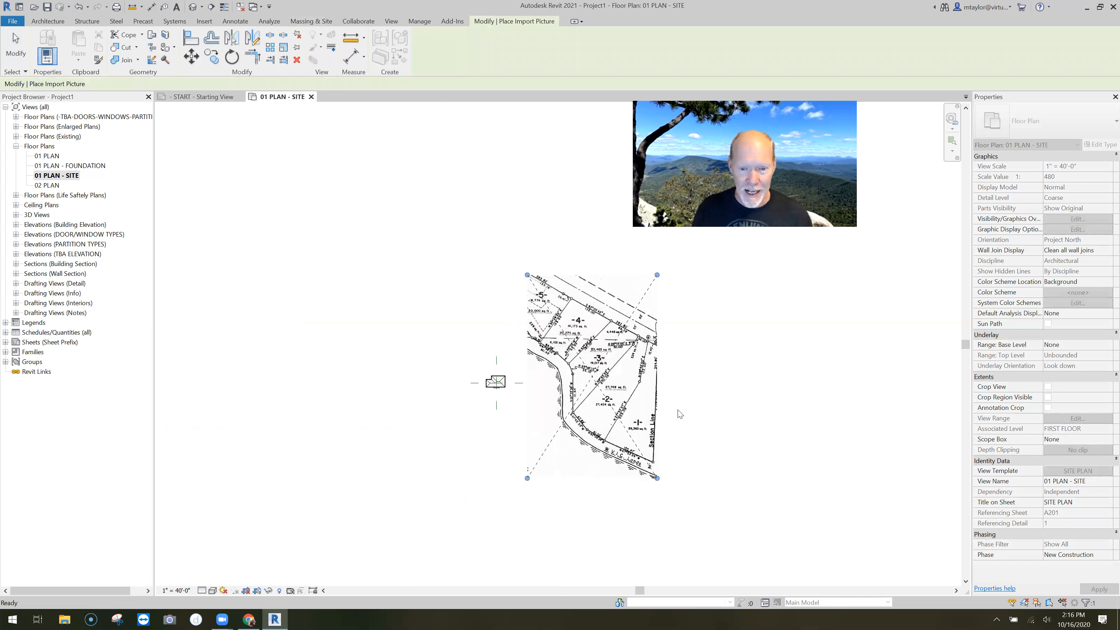
middle_drag(701, 405, 609, 390)
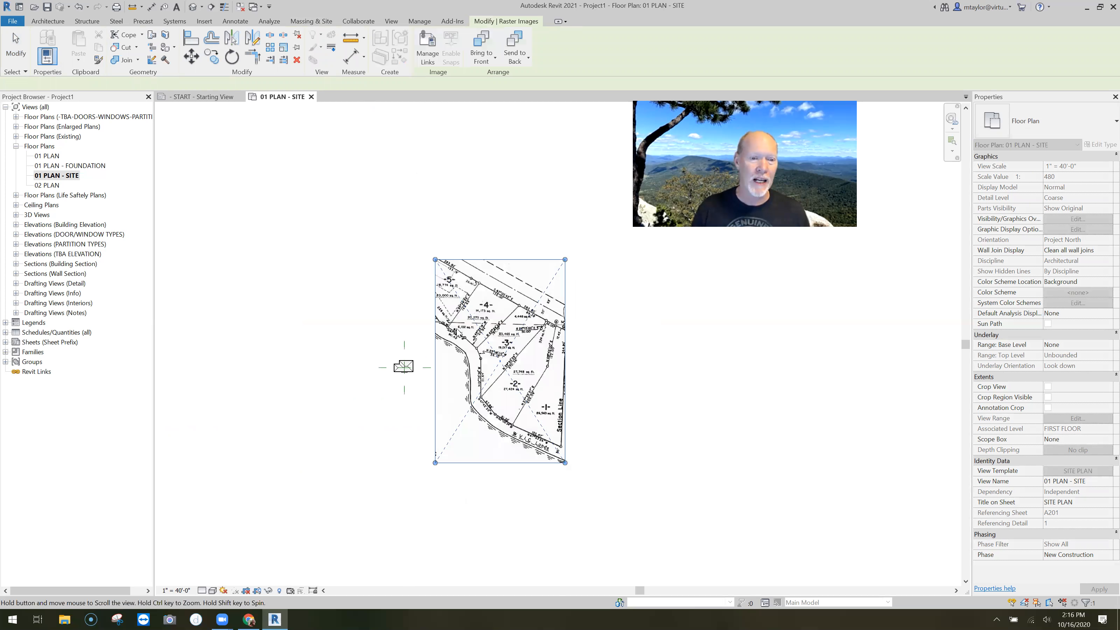
scroll(539, 437, up, 3)
key(Escape)
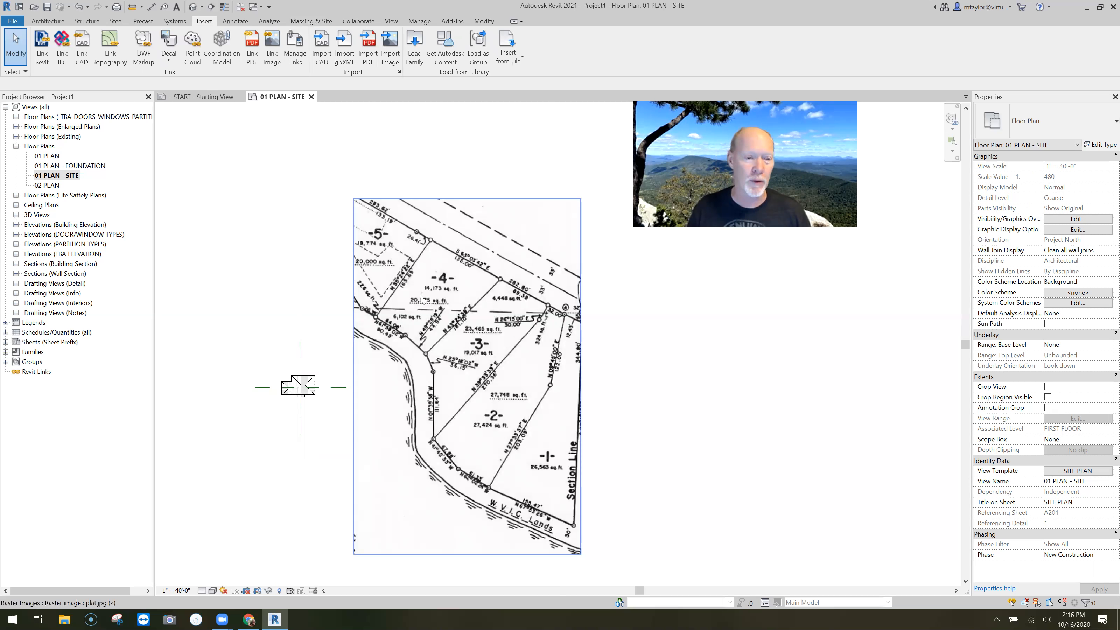
Step: Examine the imported plat's lot boundaries, bearings, distances and areas, focusing on lots 2, 3 and 4
scroll(420, 295, up, 2)
scroll(419, 293, up, 1)
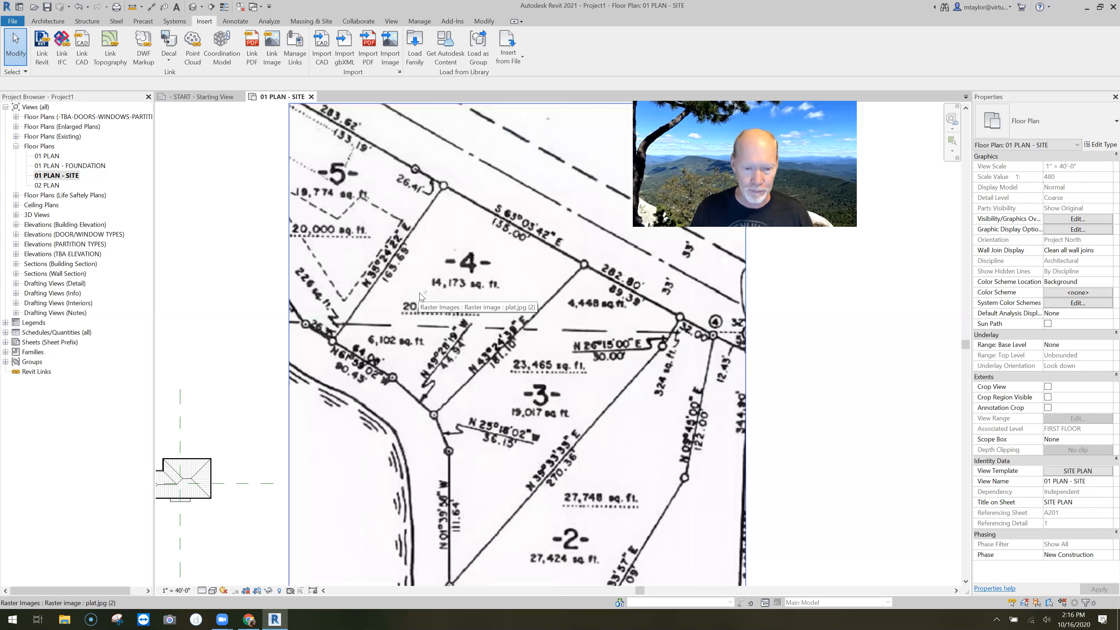
scroll(446, 311, down, 1)
middle_drag(528, 394, 455, 318)
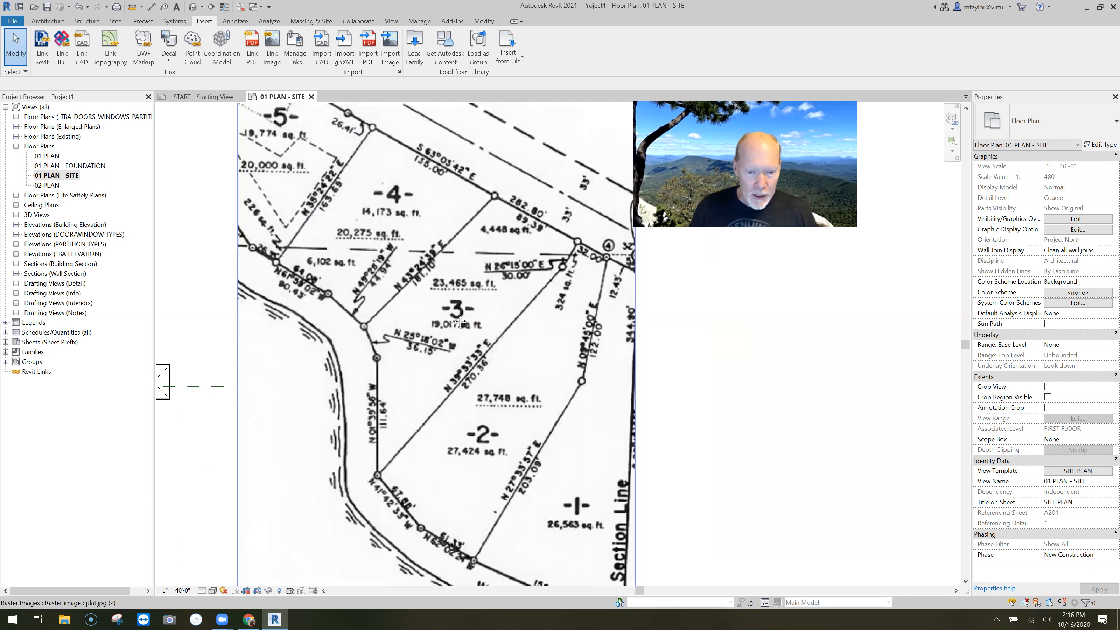
scroll(501, 467, down, 1)
middle_drag(501, 467, 445, 404)
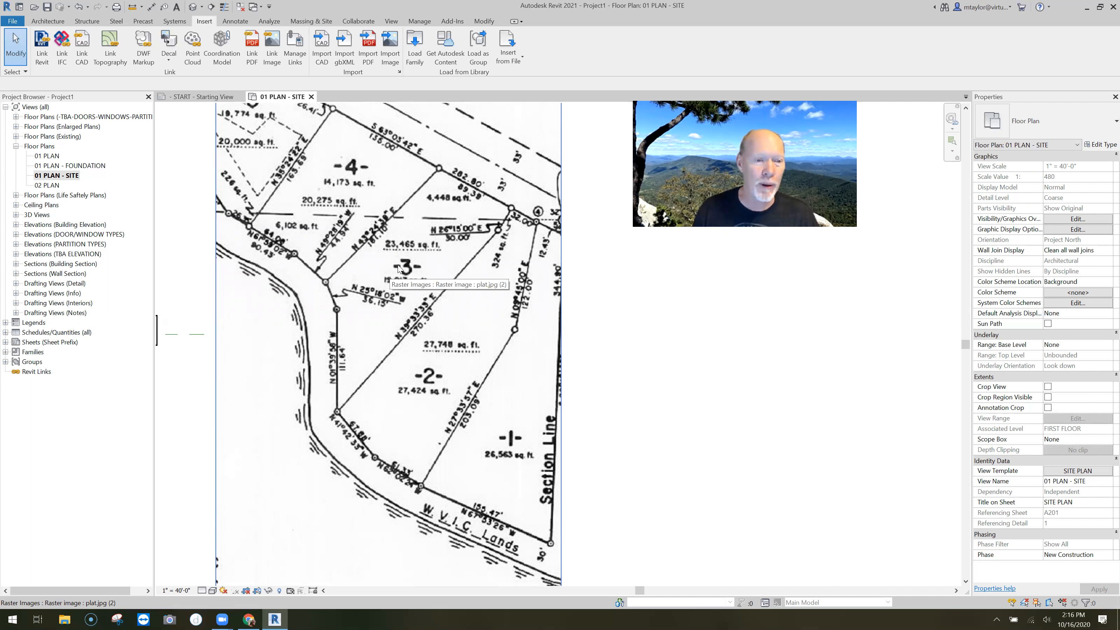
middle_drag(442, 320, 499, 383)
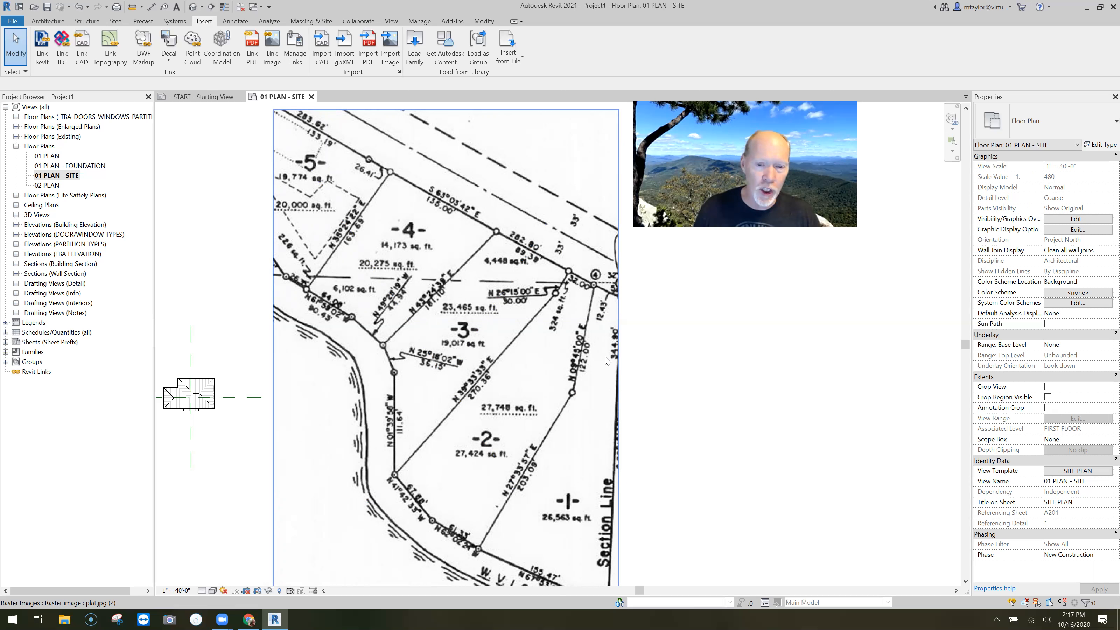
scroll(463, 327, up, 1)
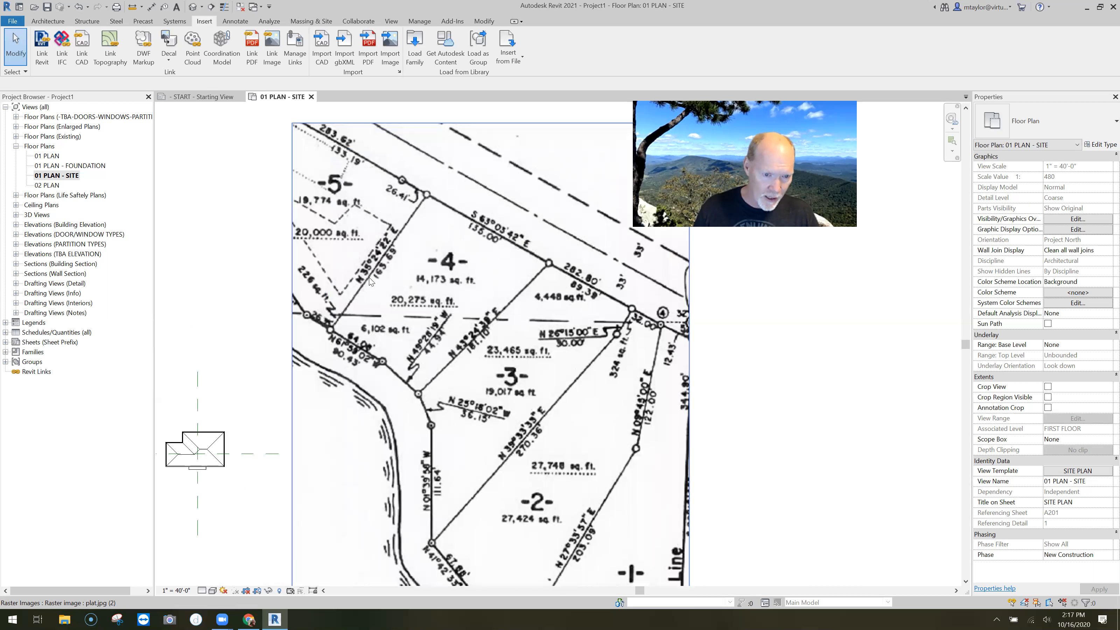
scroll(385, 327, up, 1)
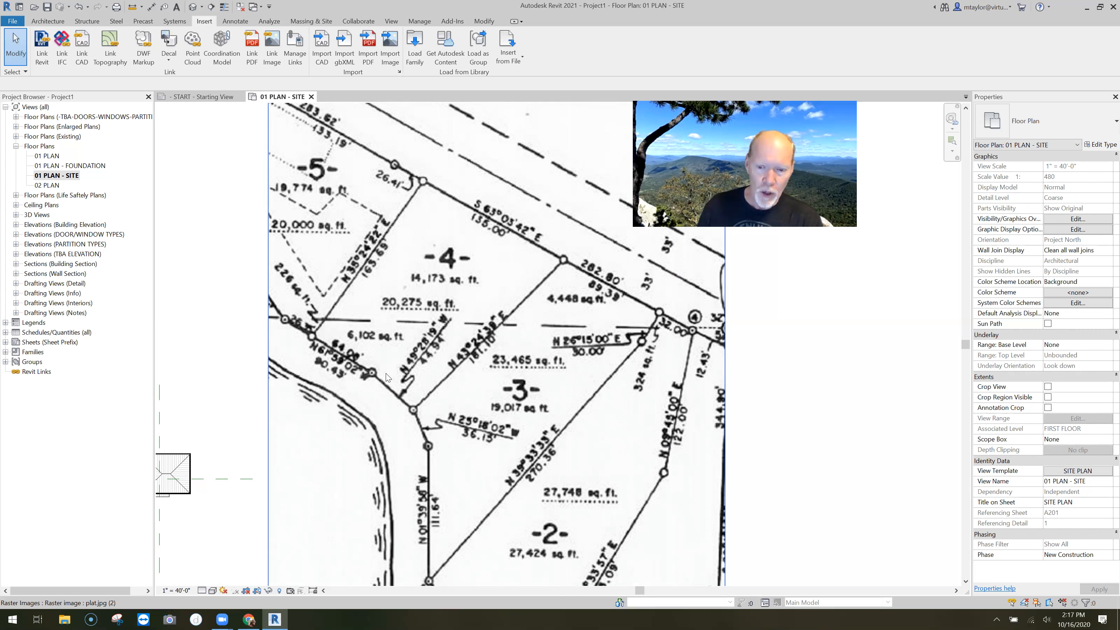
click(244, 394)
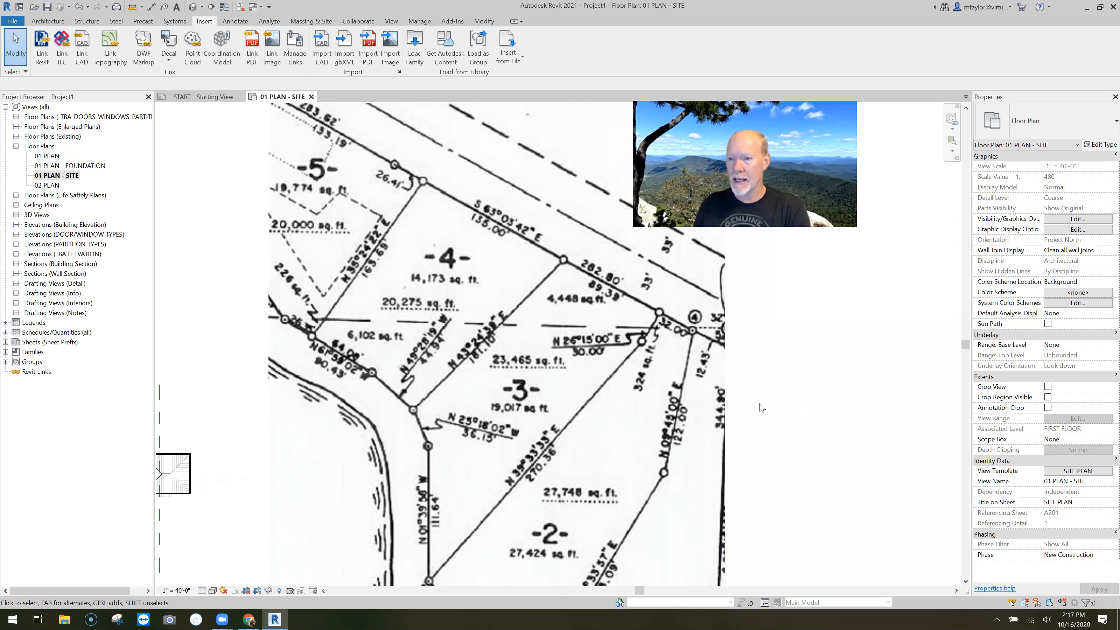
Step: Set the Orientation in the SITE PLAN view template to True North and apply it
scroll(794, 403, down, 1)
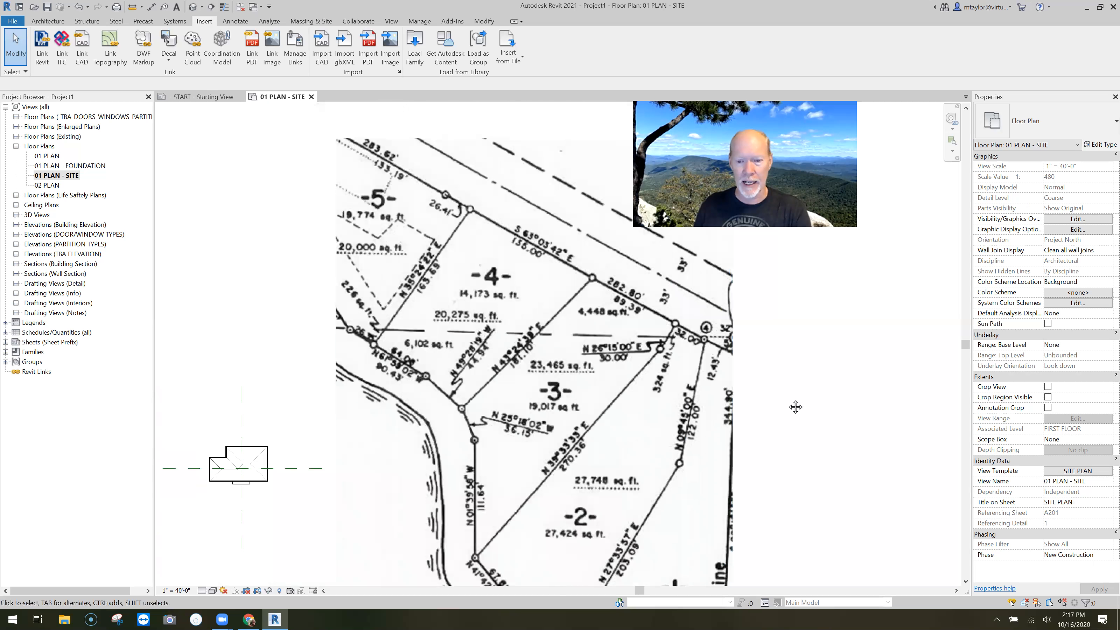
scroll(802, 392, down, 1)
click(1077, 472)
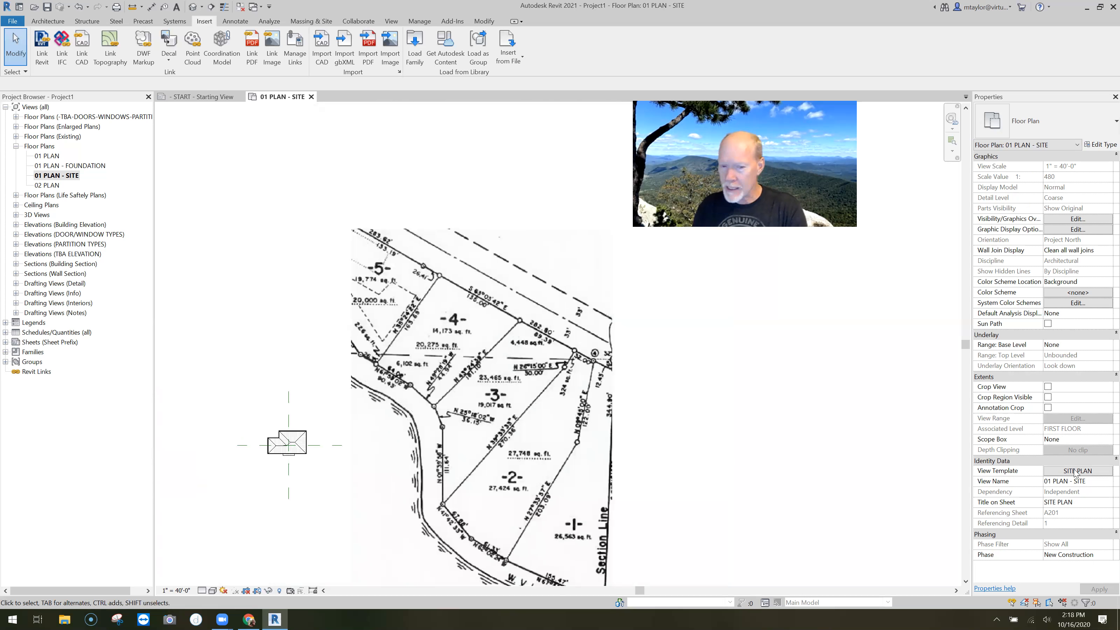
drag(494, 271, 493, 308)
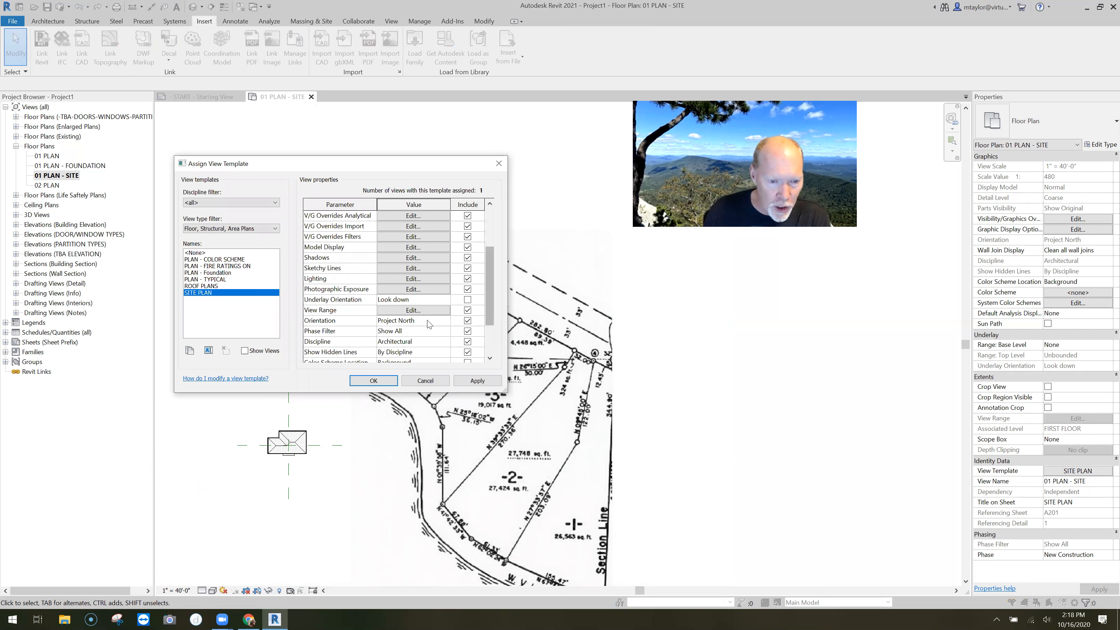
click(424, 320)
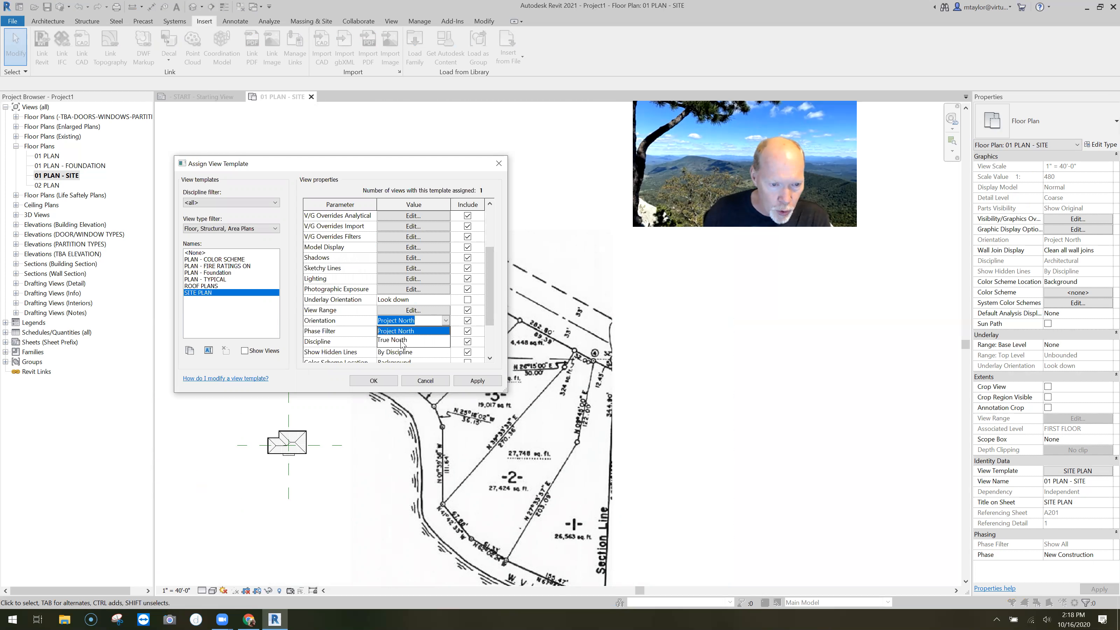
click(399, 340)
key(Return)
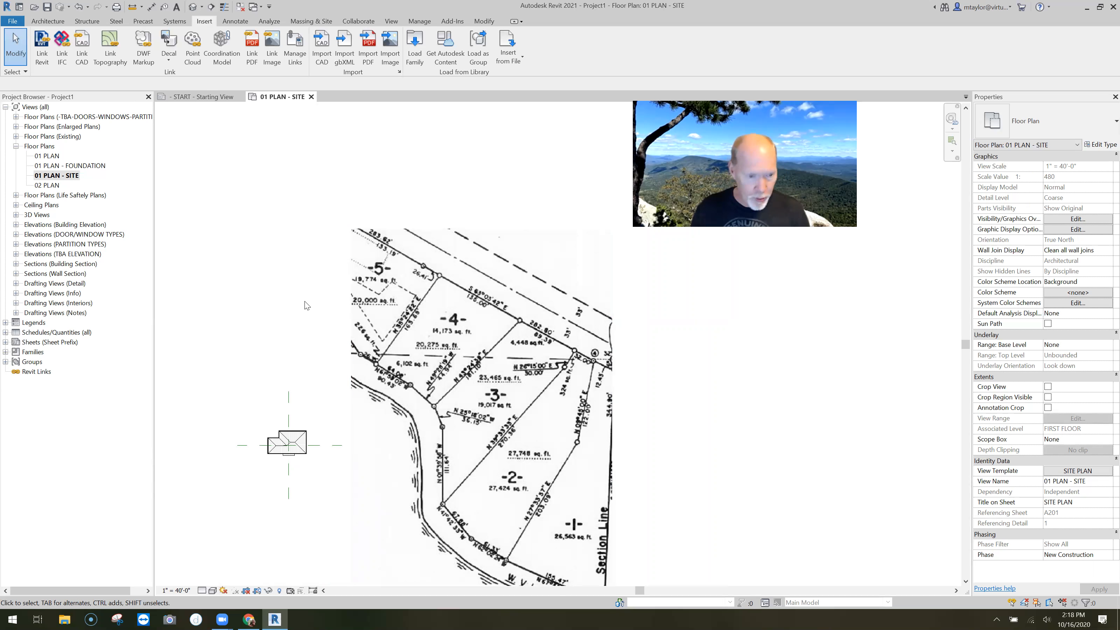
Step: Draw a north arrow beside the plat in 7 - Red Line detail lines: a vertical shaft about 53'-6" long with a short half arrowhead
key(d)
key(l)
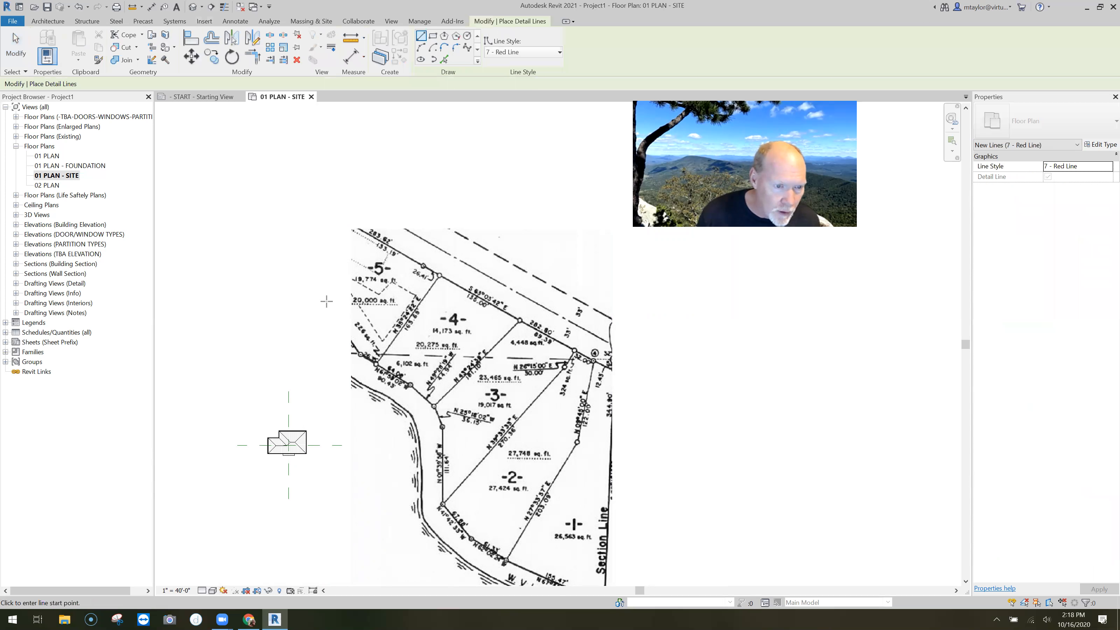
click(326, 313)
scroll(324, 289, up, 2)
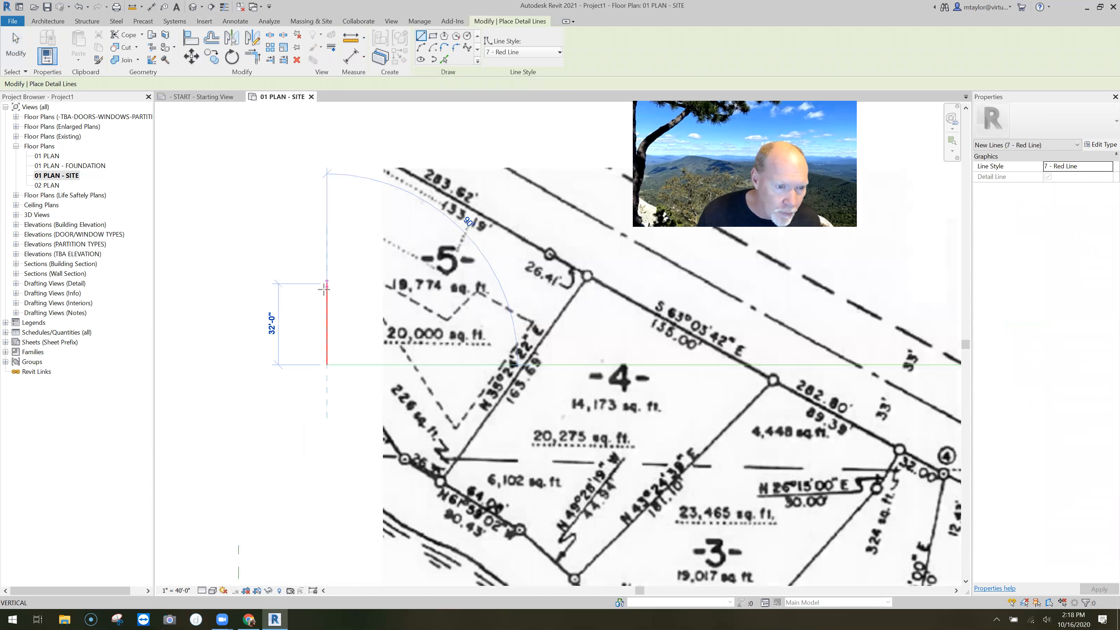
scroll(331, 202, up, 2)
click(329, 197)
click(317, 237)
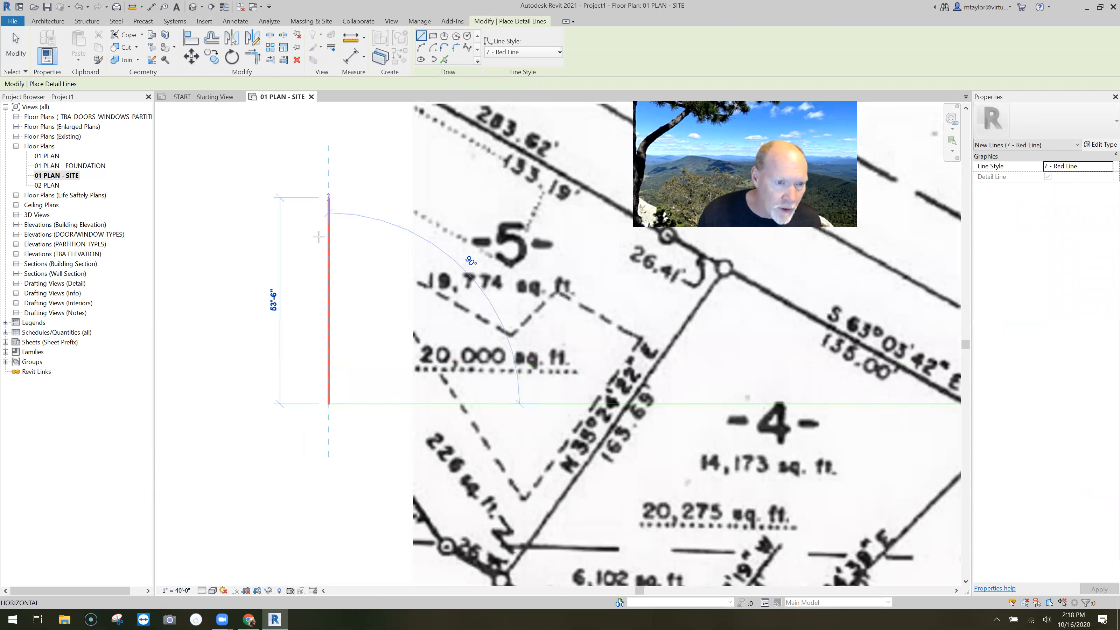
key(Escape)
key(Escape)
Step: Add the text note TRUE NORTH across the north arrow and shift it left so it is roughly centred on the shaft
scroll(348, 305, down, 2)
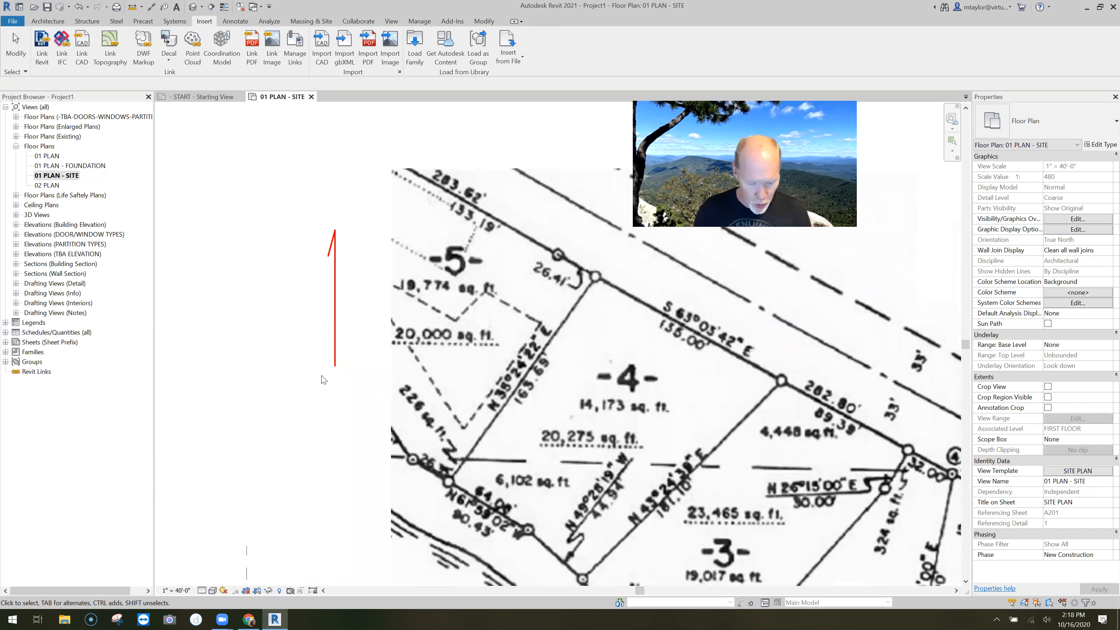
key(t)
key(x)
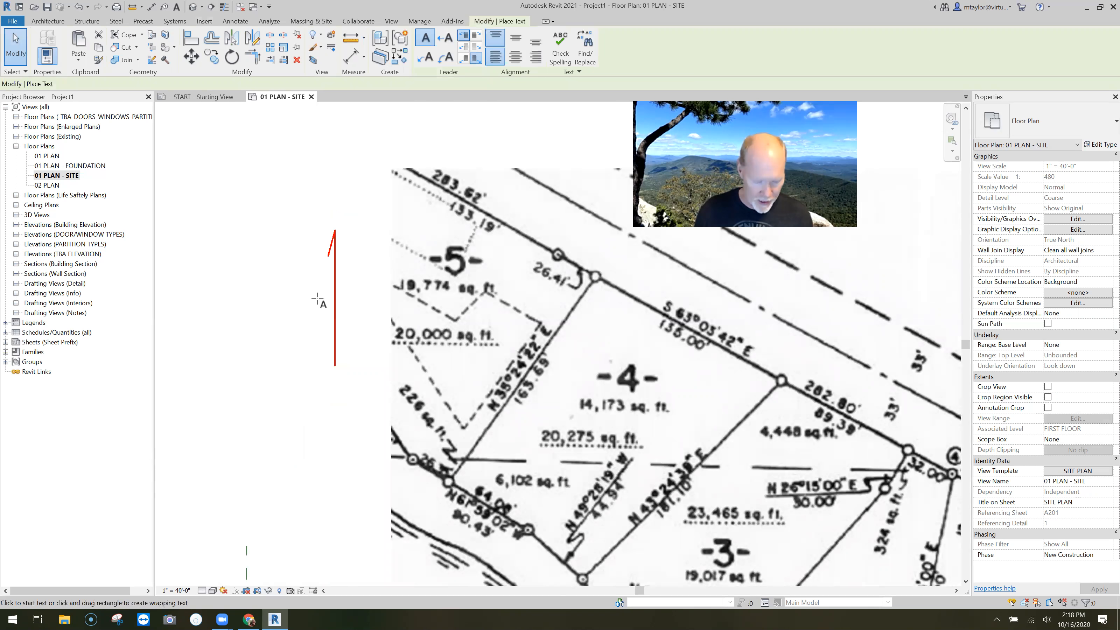
click(319, 303)
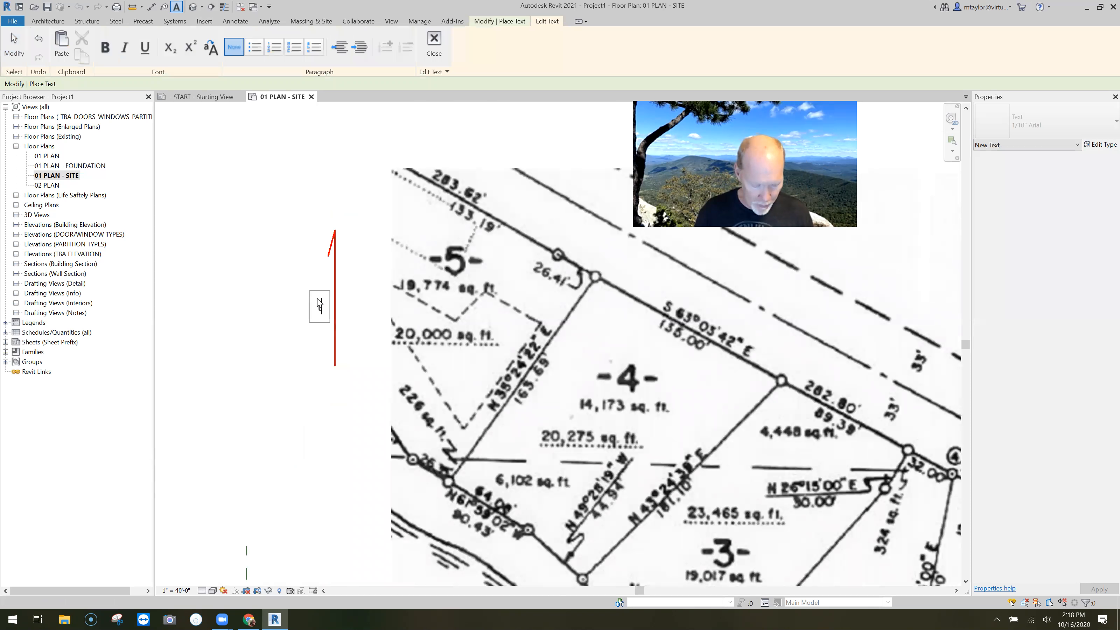
text(TRUE)
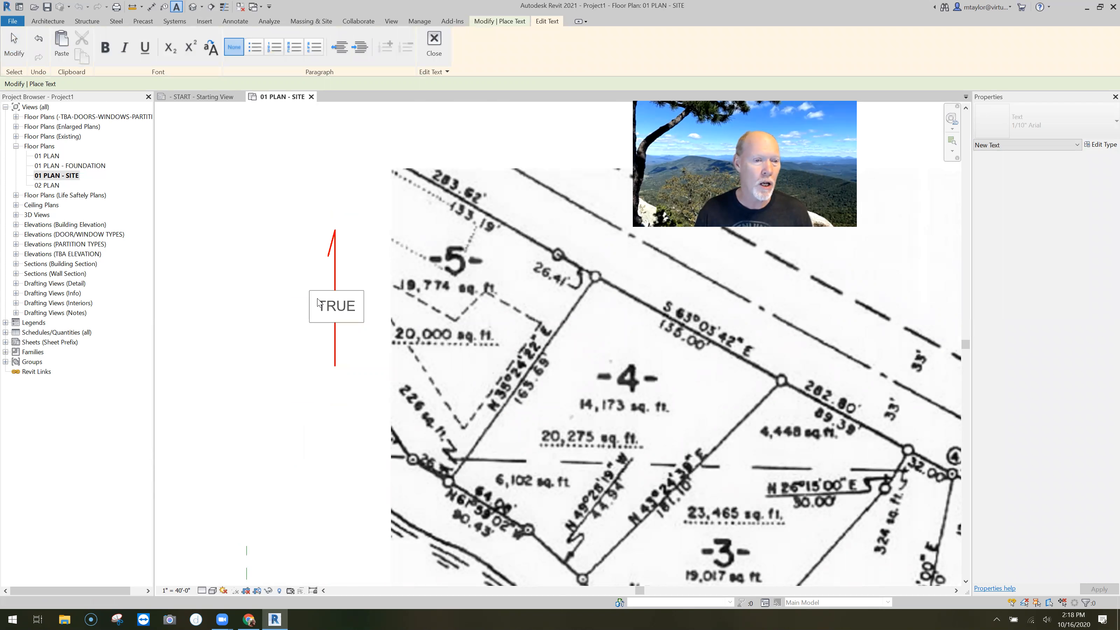
text( NORTH)
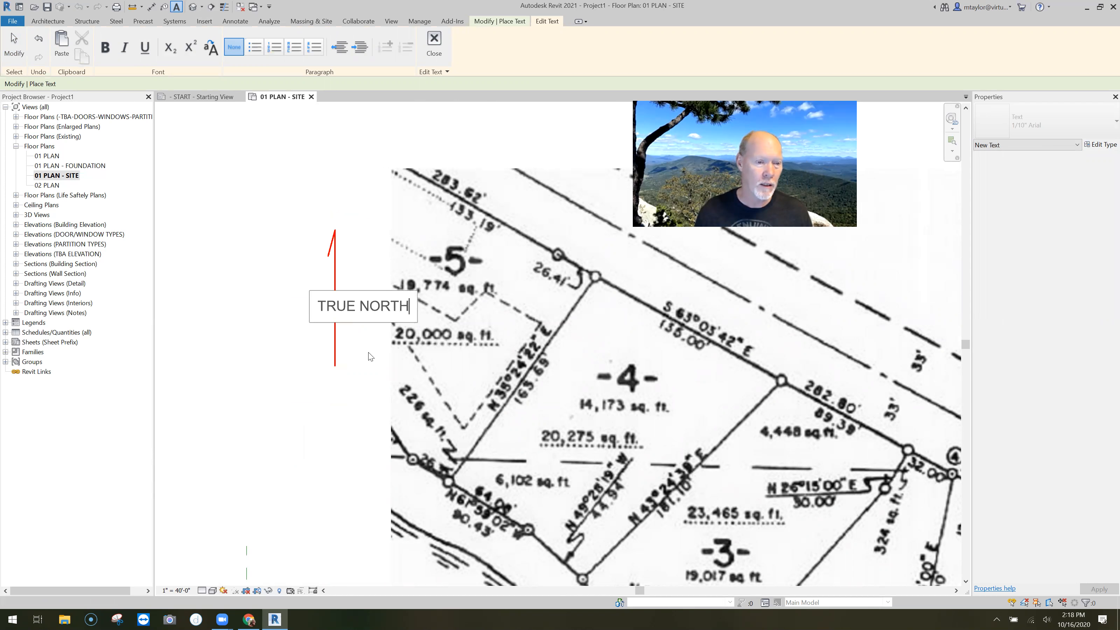
click(309, 295)
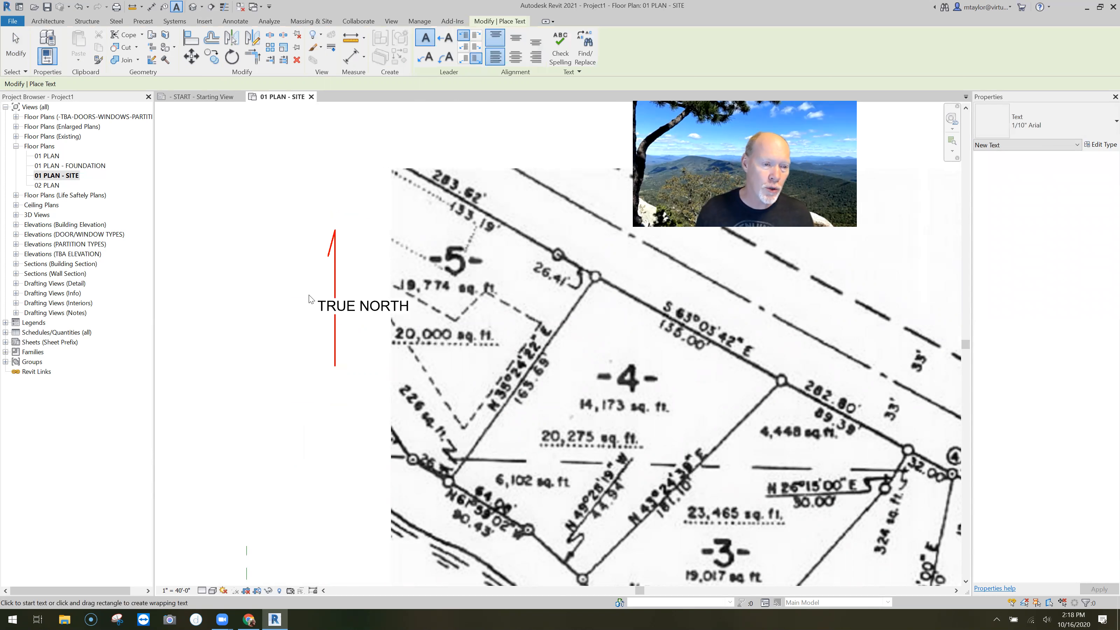
key(Escape)
click(292, 293)
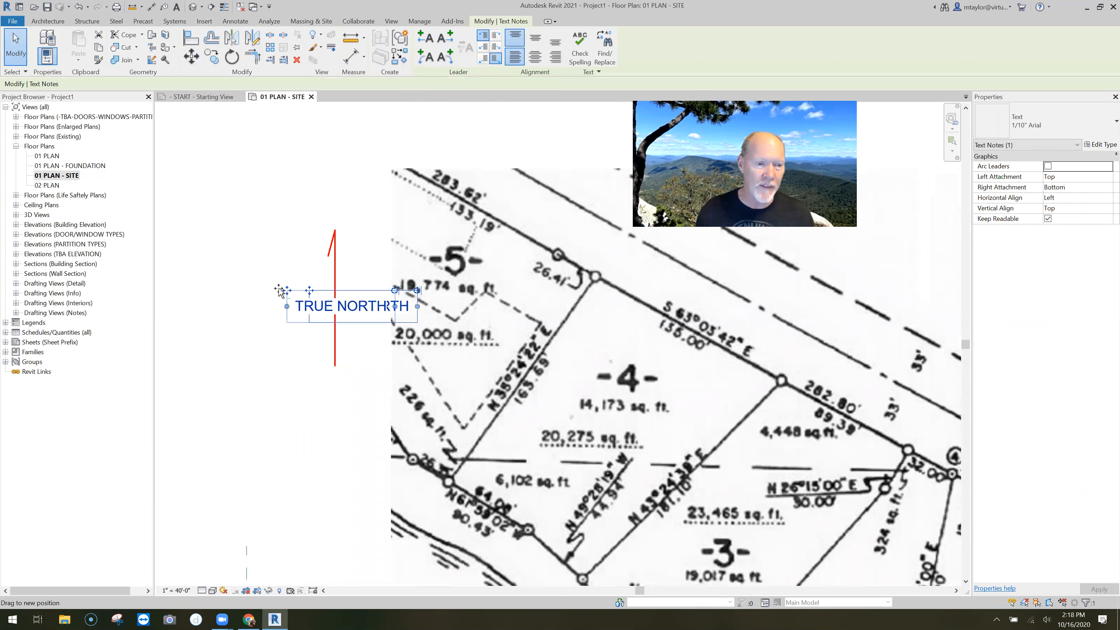
click(315, 416)
Step: Move the plat image to the right so it sits clear of the north arrow and its TRUE NORTH label
scroll(321, 416, down, 2)
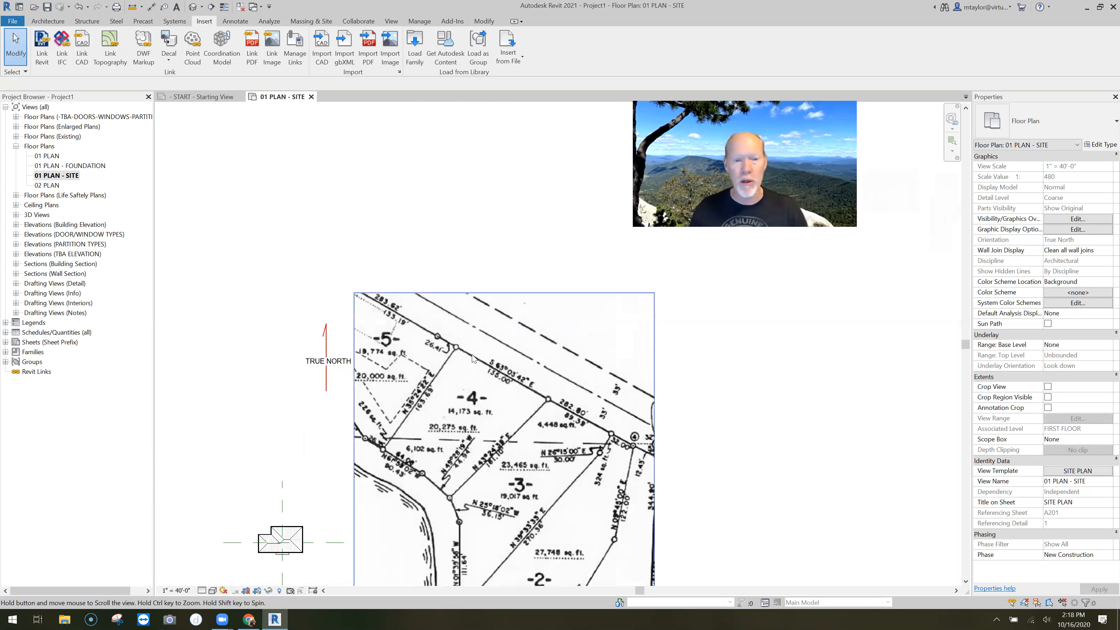
middle_drag(472, 357, 471, 306)
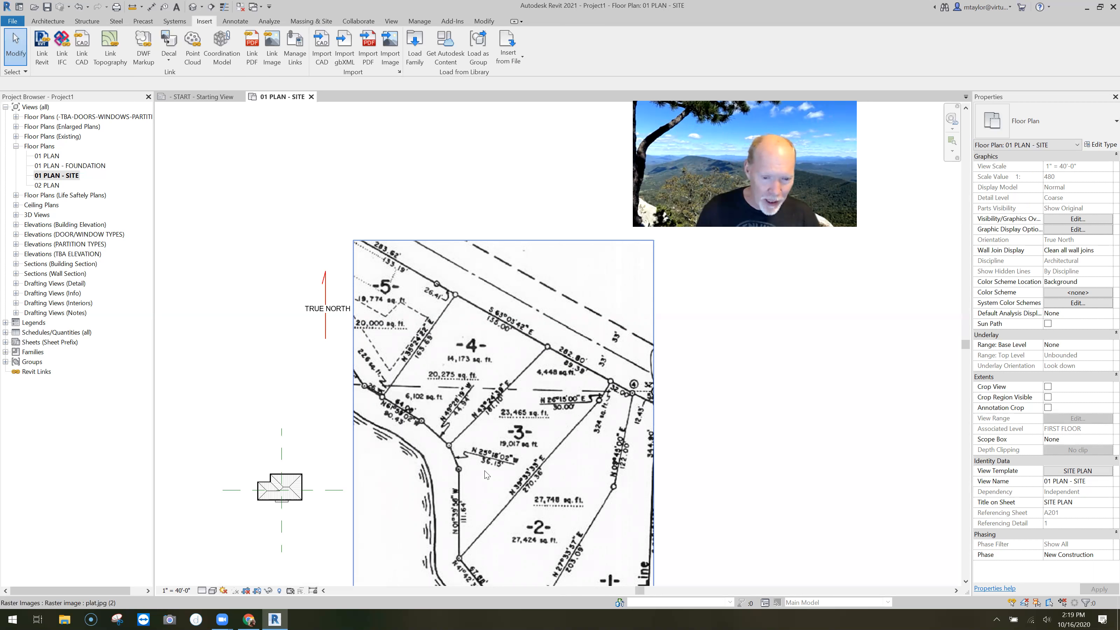
click(570, 458)
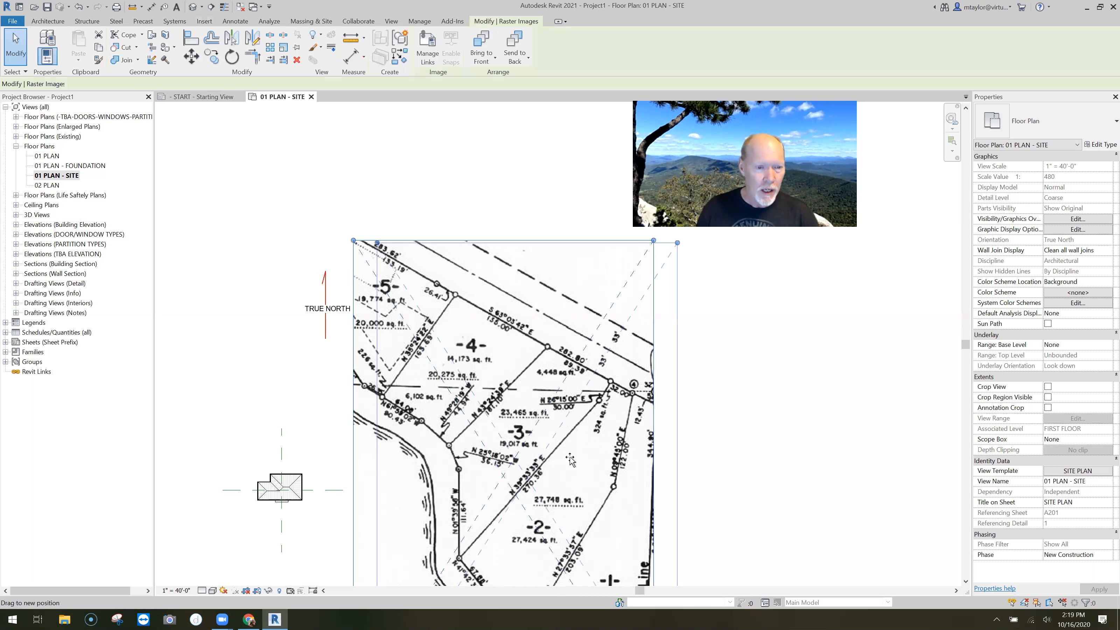
drag(383, 435, 439, 436)
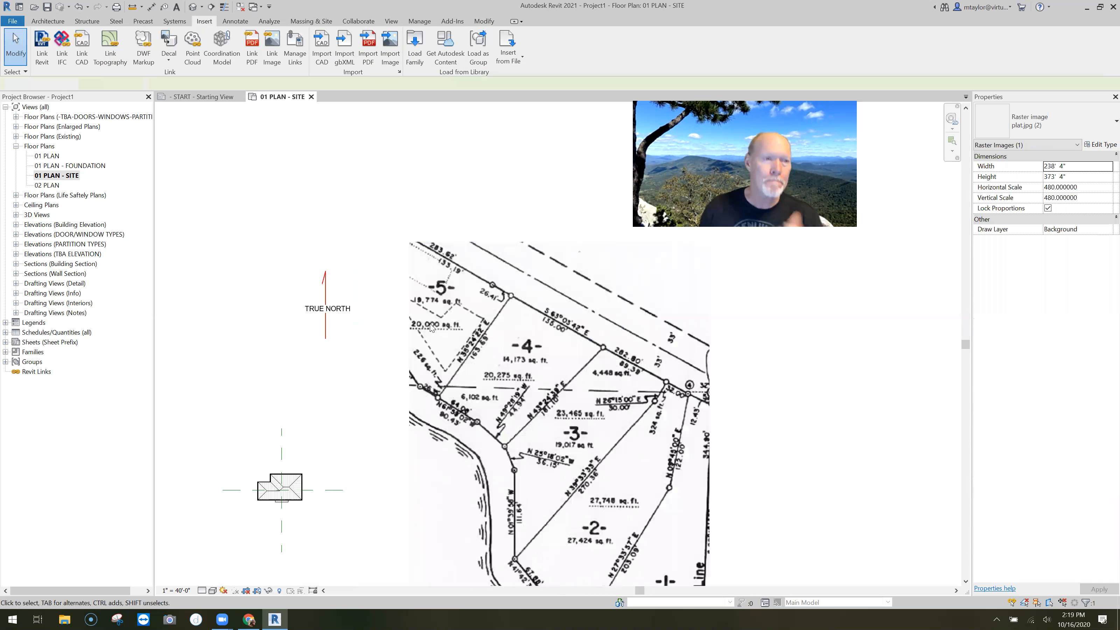
click(404, 313)
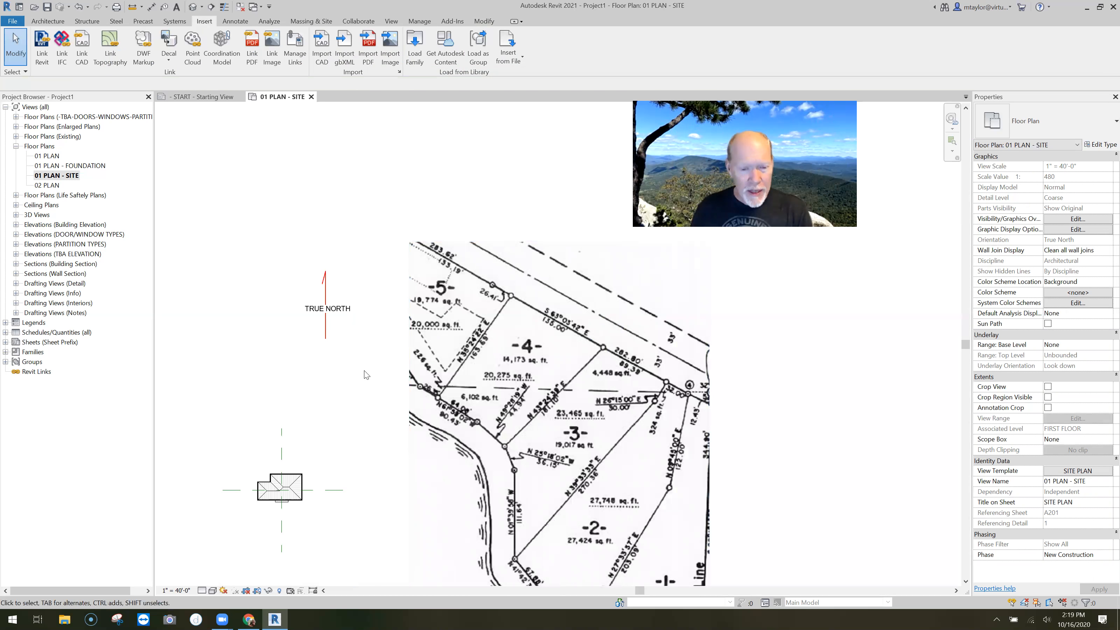
Step: Set the project's length units to US survey feet rounded to 2 decimal places
scroll(480, 366, up, 1)
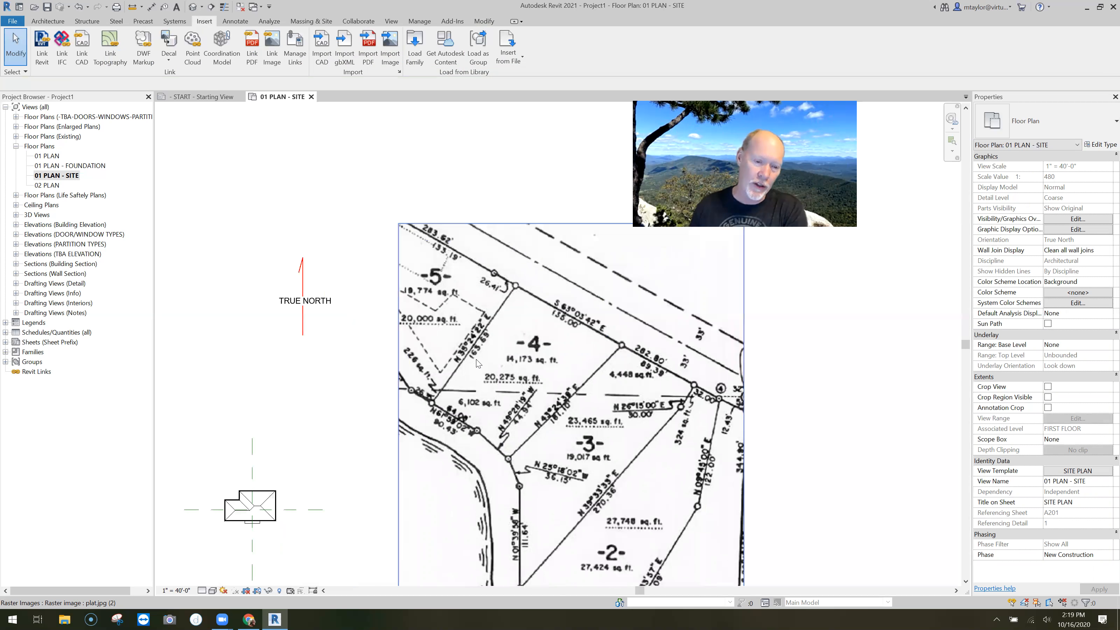
scroll(472, 359, up, 1)
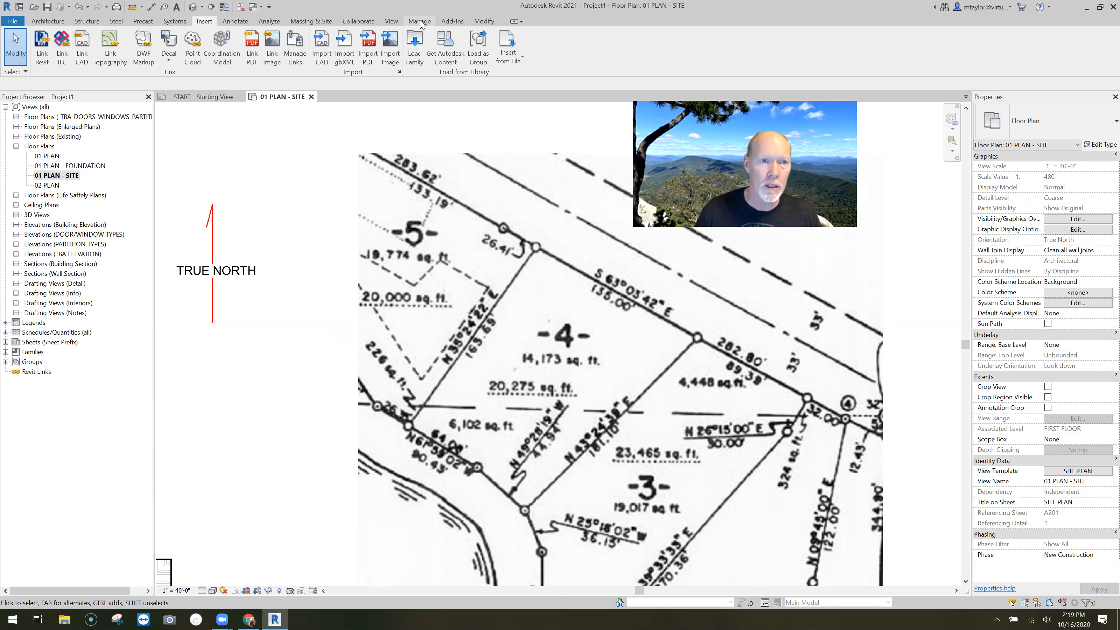
click(326, 55)
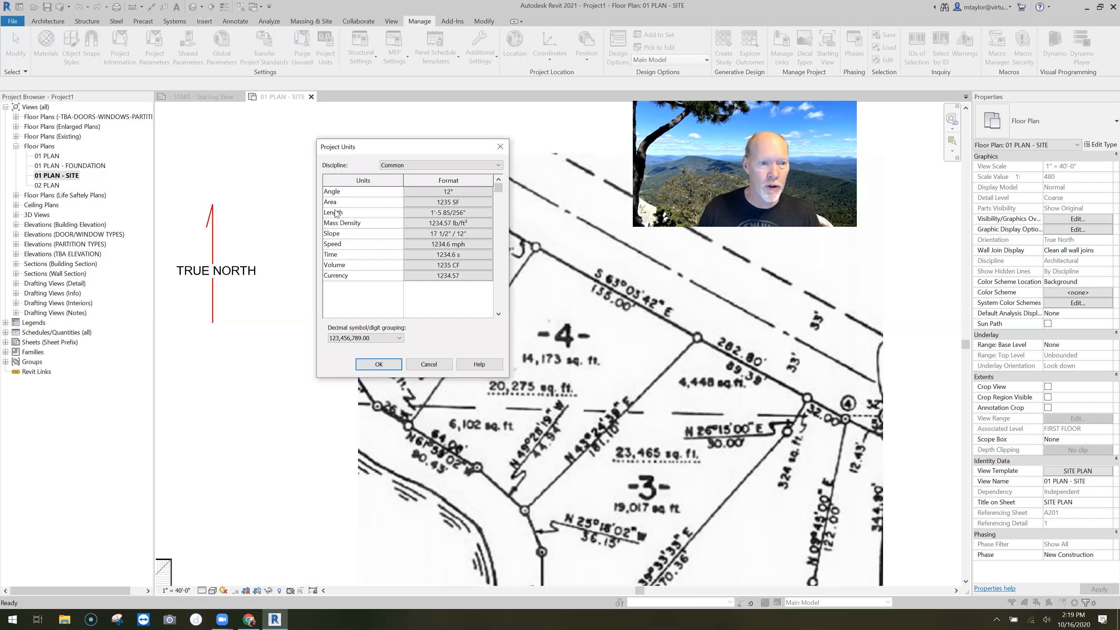
click(448, 213)
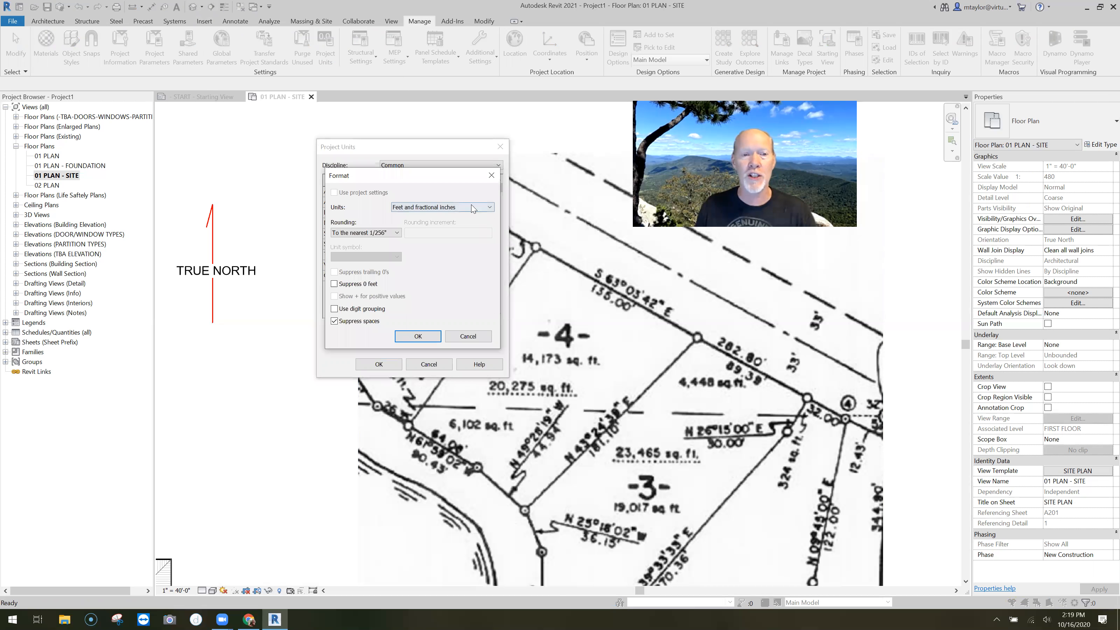
click(473, 207)
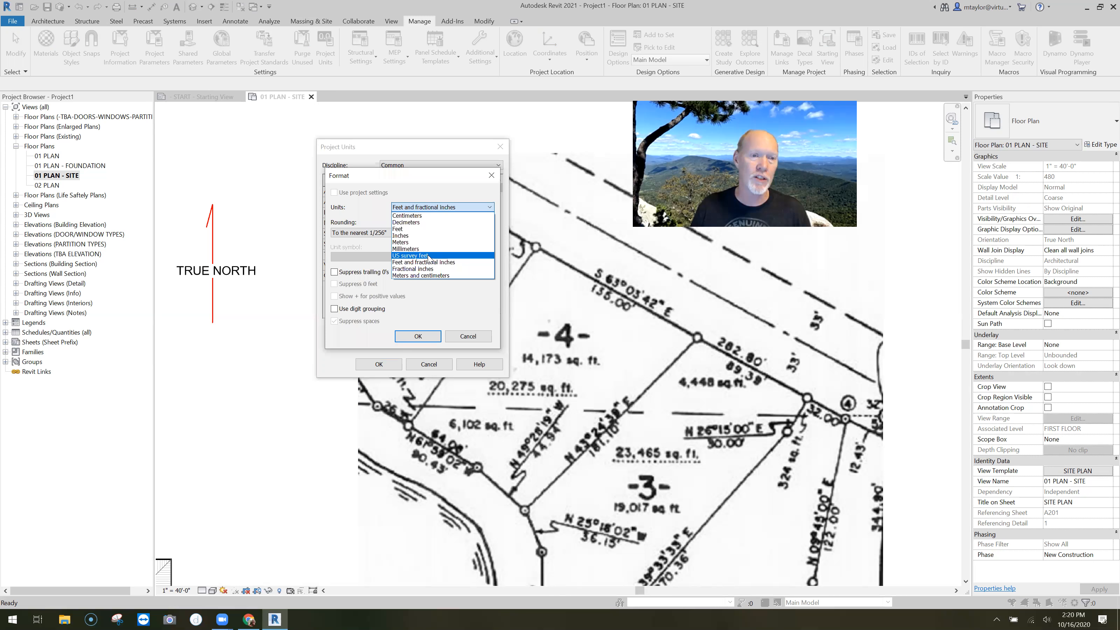
click(397, 211)
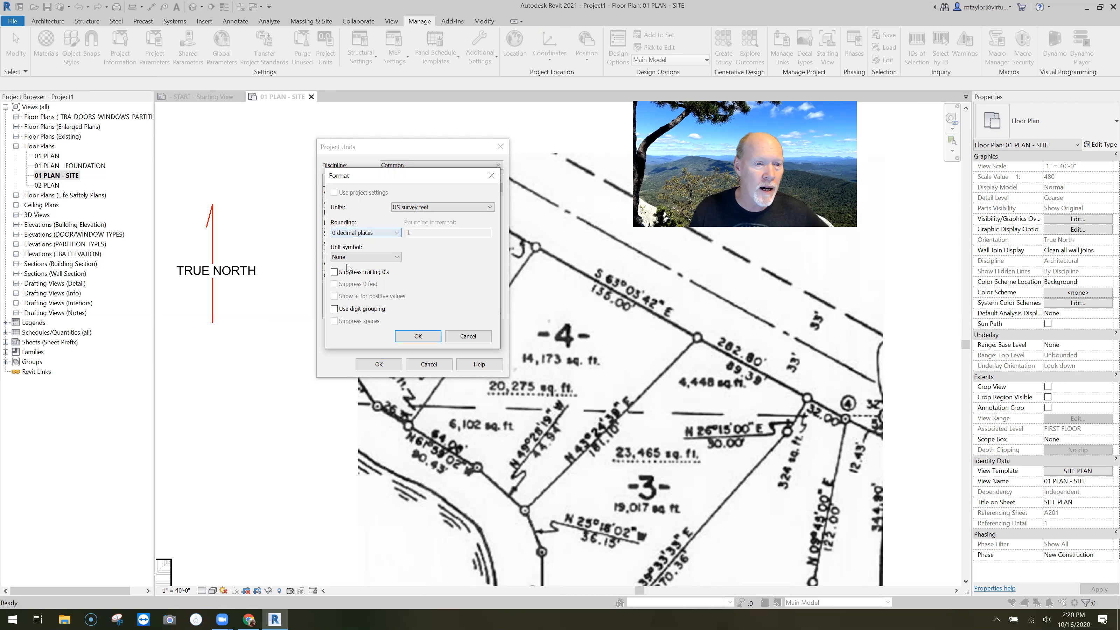
click(397, 233)
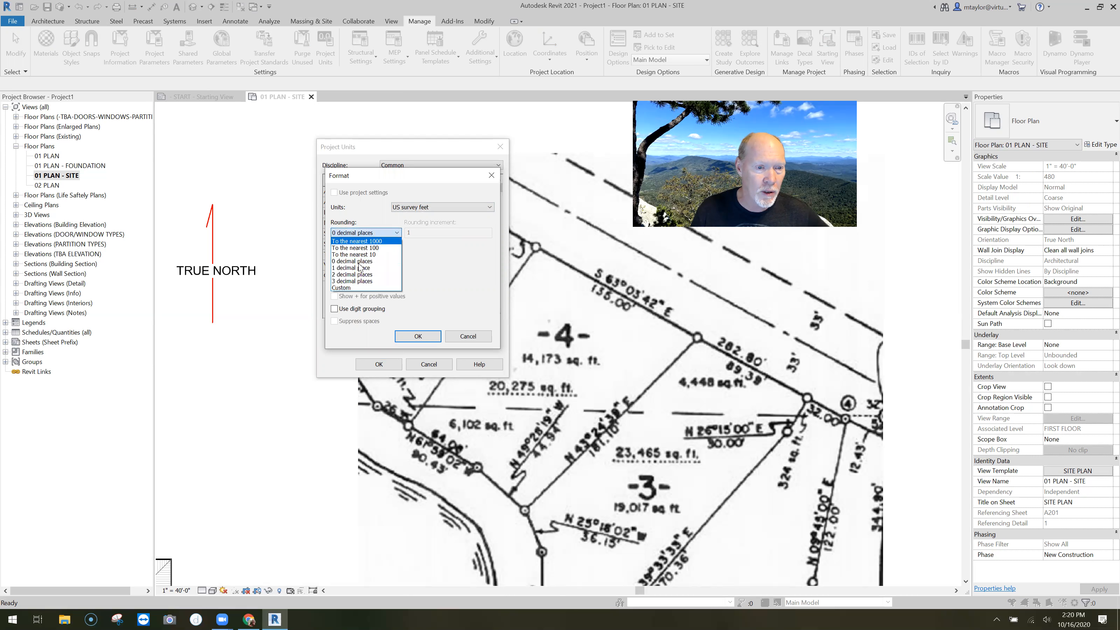
click(370, 275)
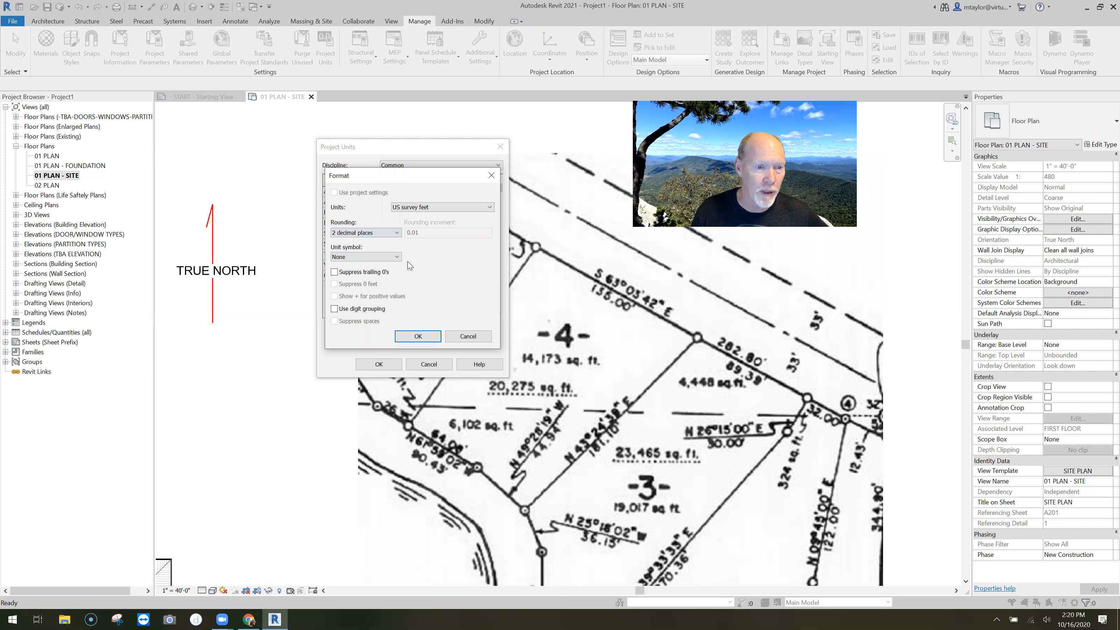
click(418, 336)
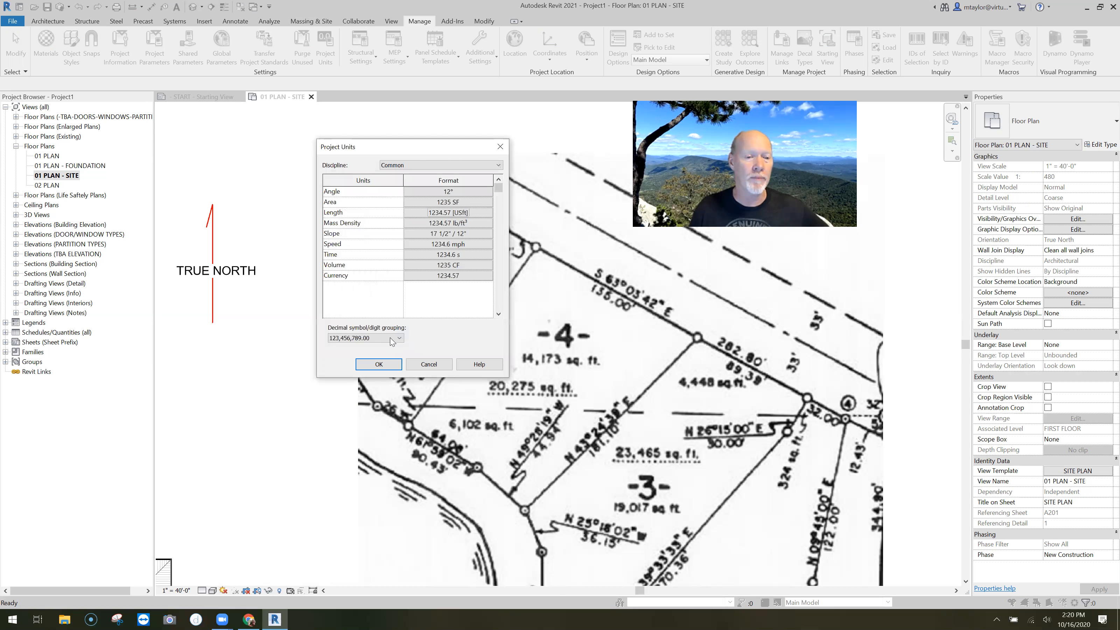
click(378, 364)
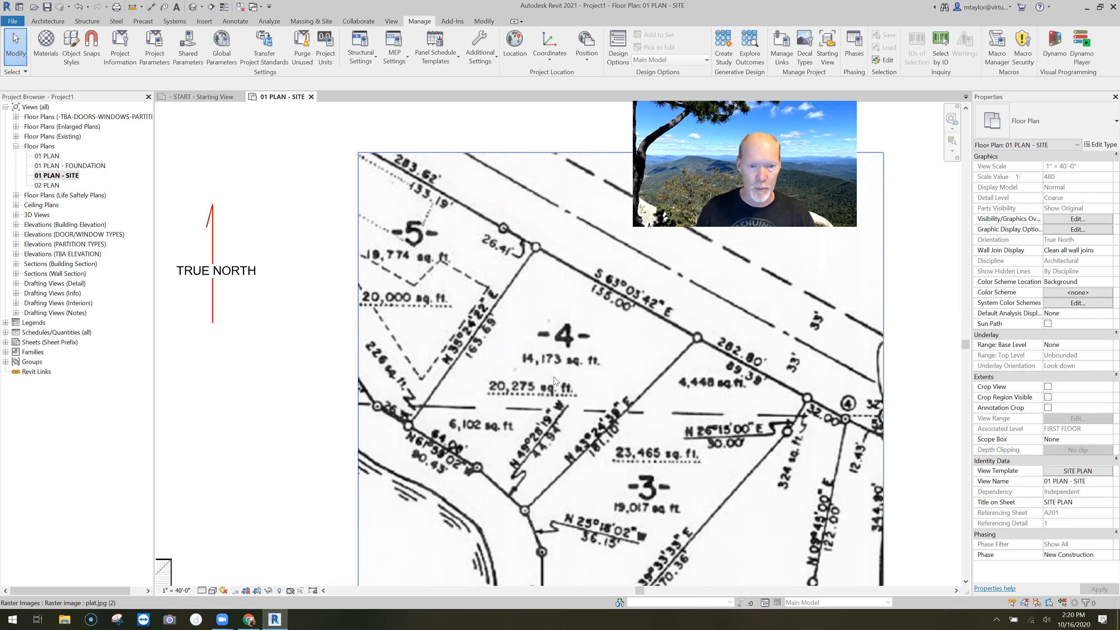
Step: Examine the Property Line deed data table for creating lines by distances and bearings, and cancel it
middle_drag(534, 359, 495, 323)
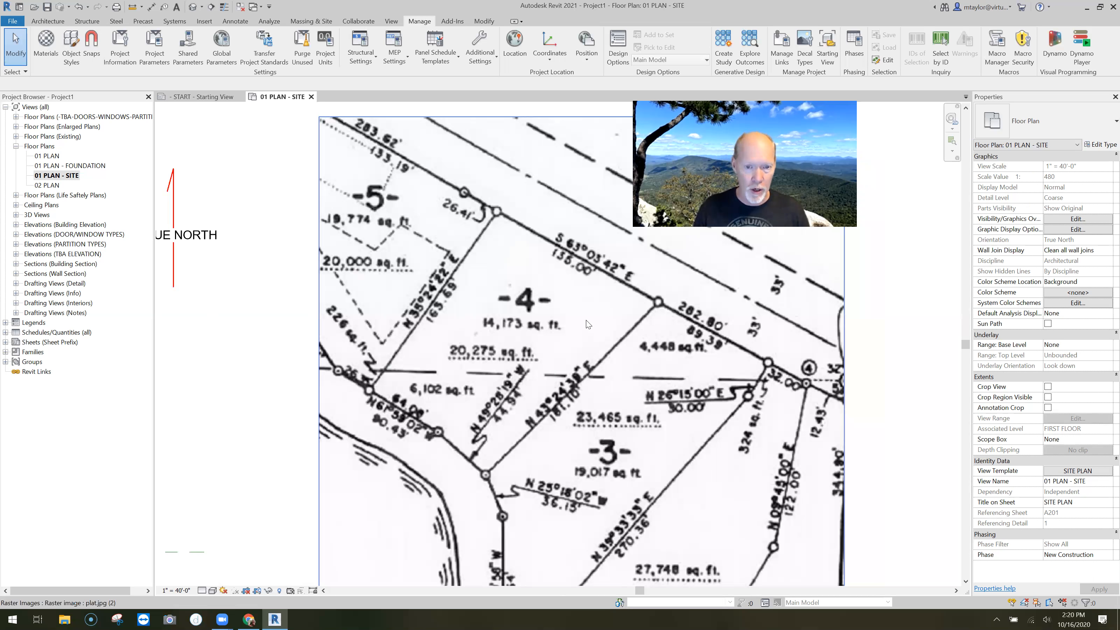
scroll(589, 324, down, 1)
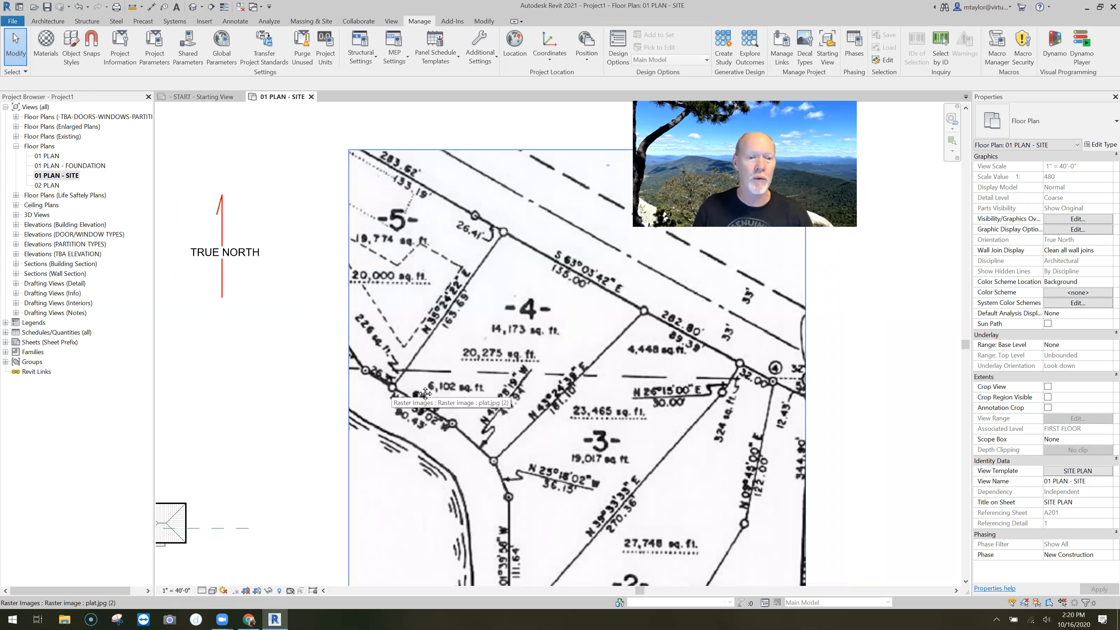
scroll(396, 388, down, 1)
middle_drag(403, 385, 440, 384)
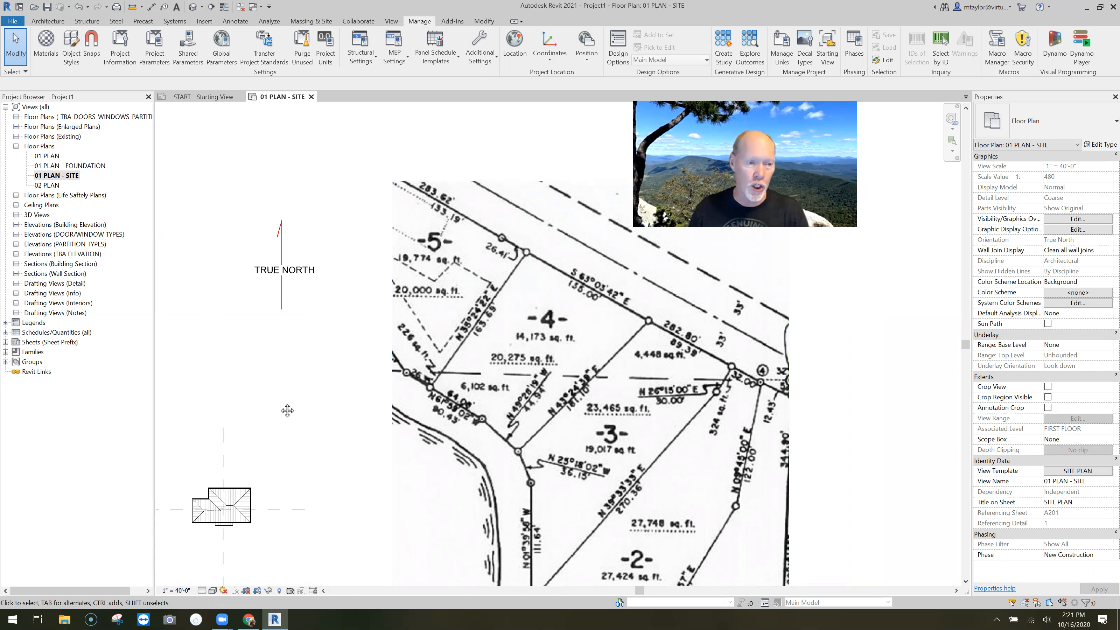
middle_drag(291, 351, 353, 356)
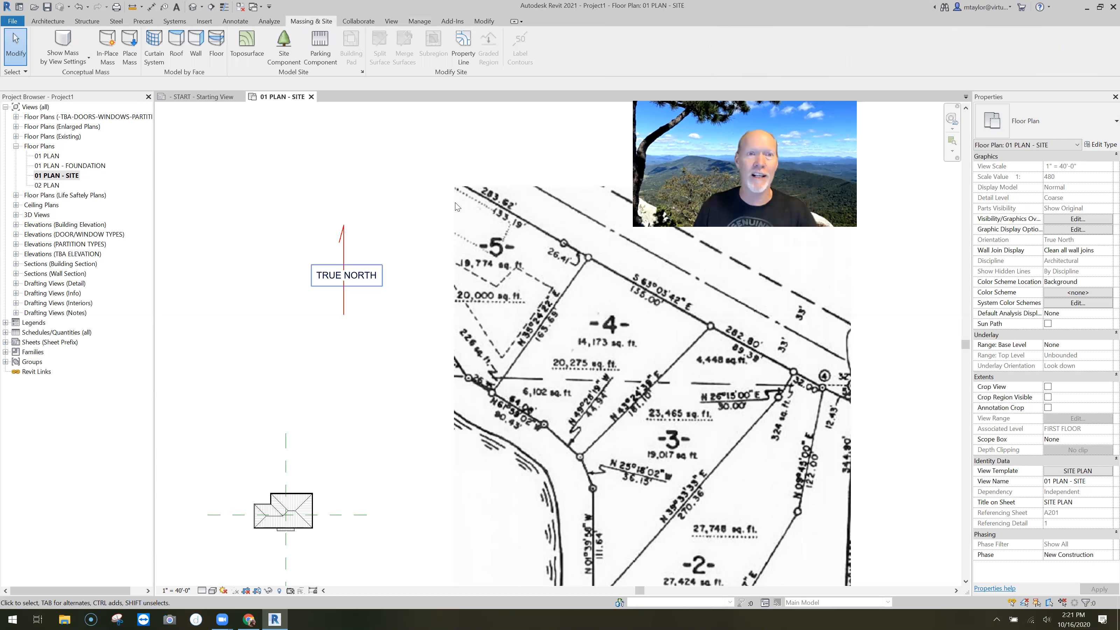
click(463, 51)
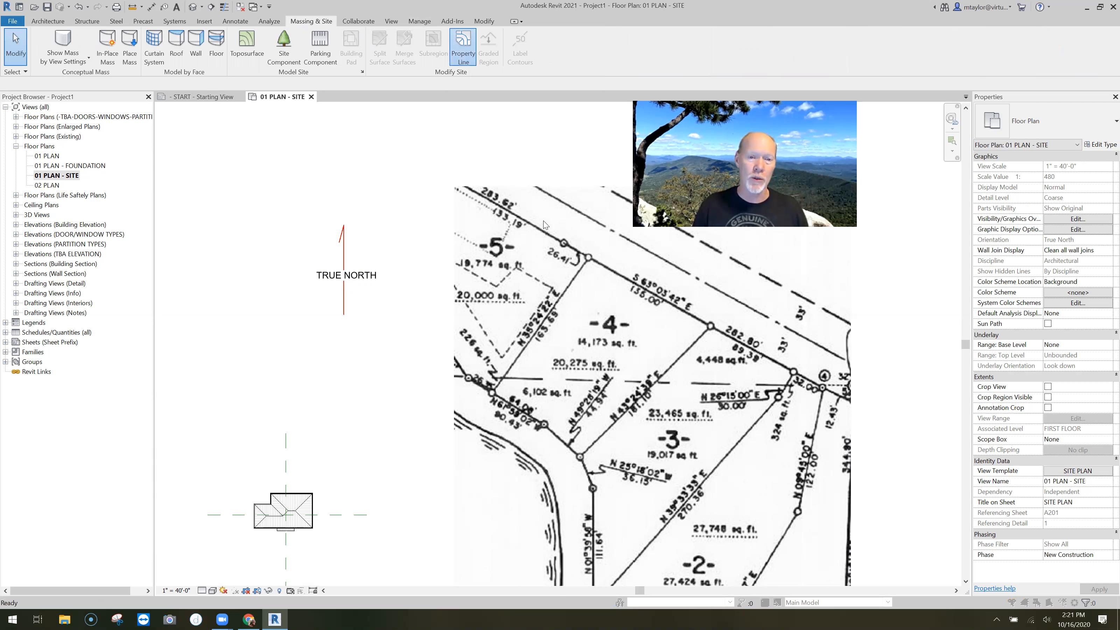
drag(545, 225, 454, 210)
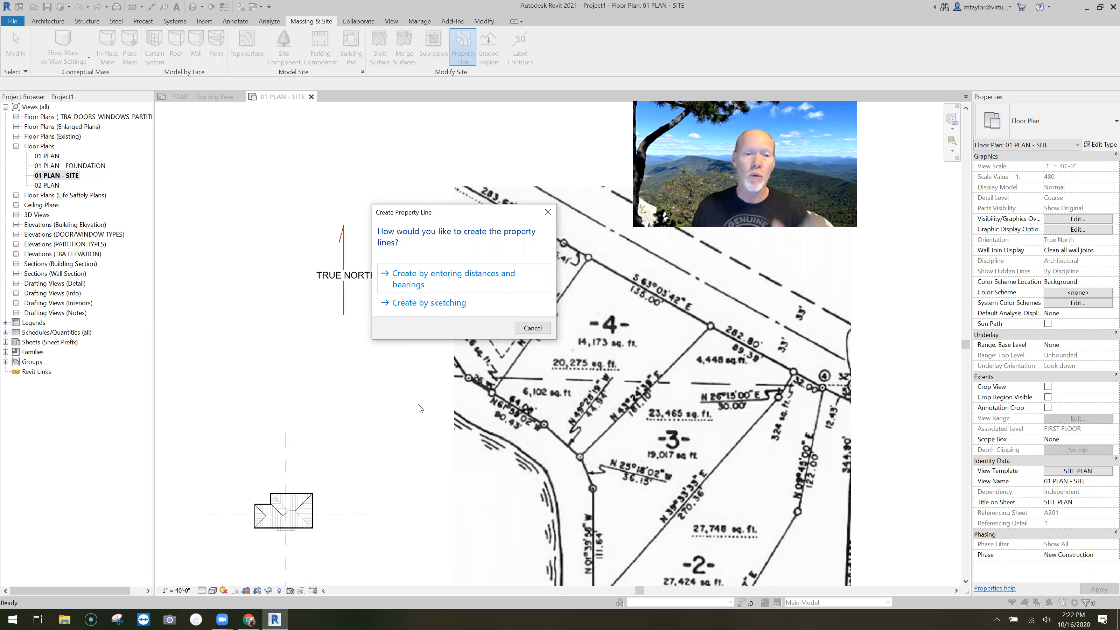
click(458, 278)
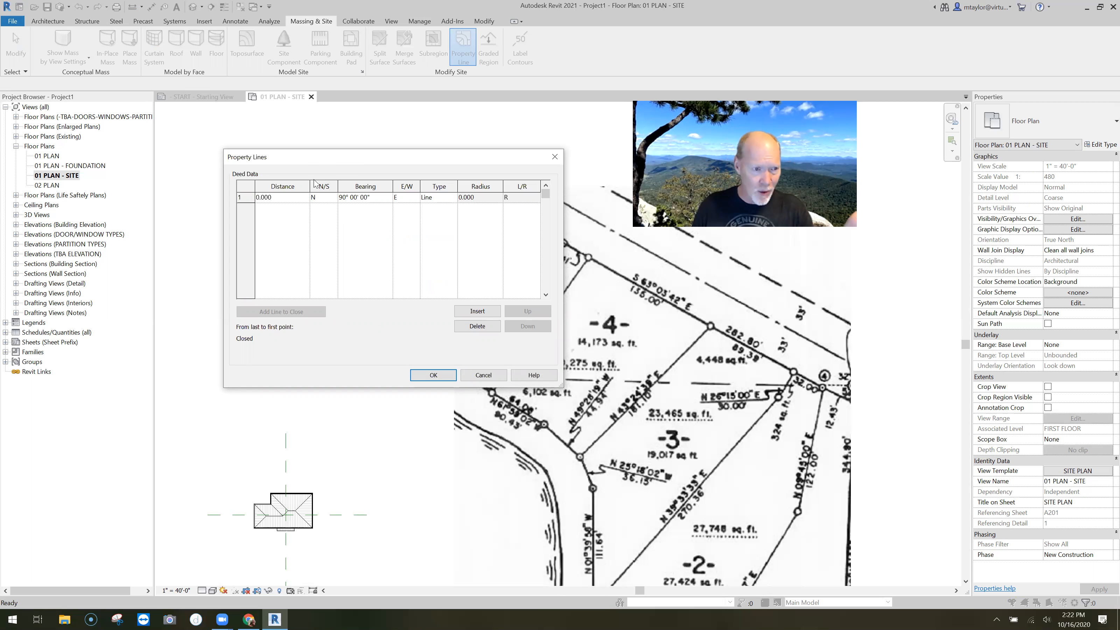
drag(387, 159, 400, 168)
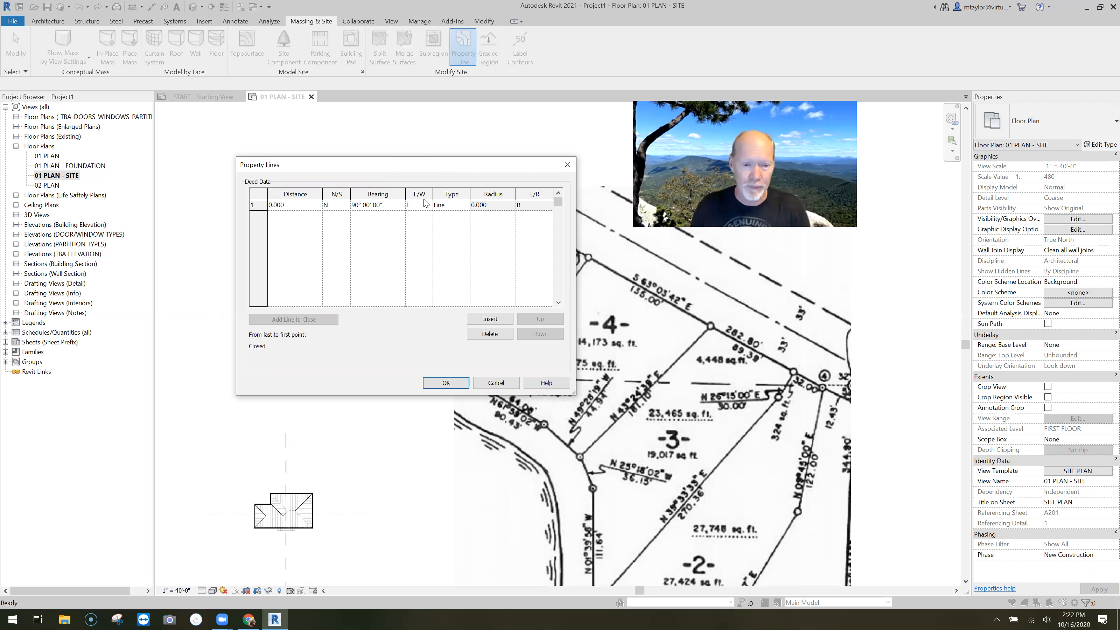
drag(404, 165, 525, 448)
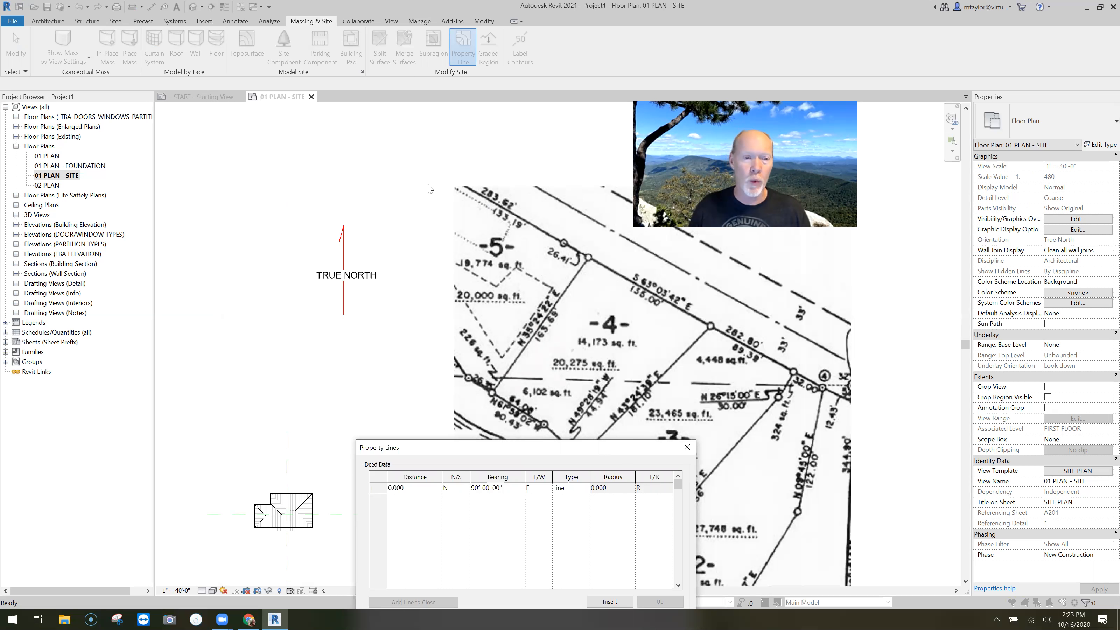
drag(604, 447, 427, 184)
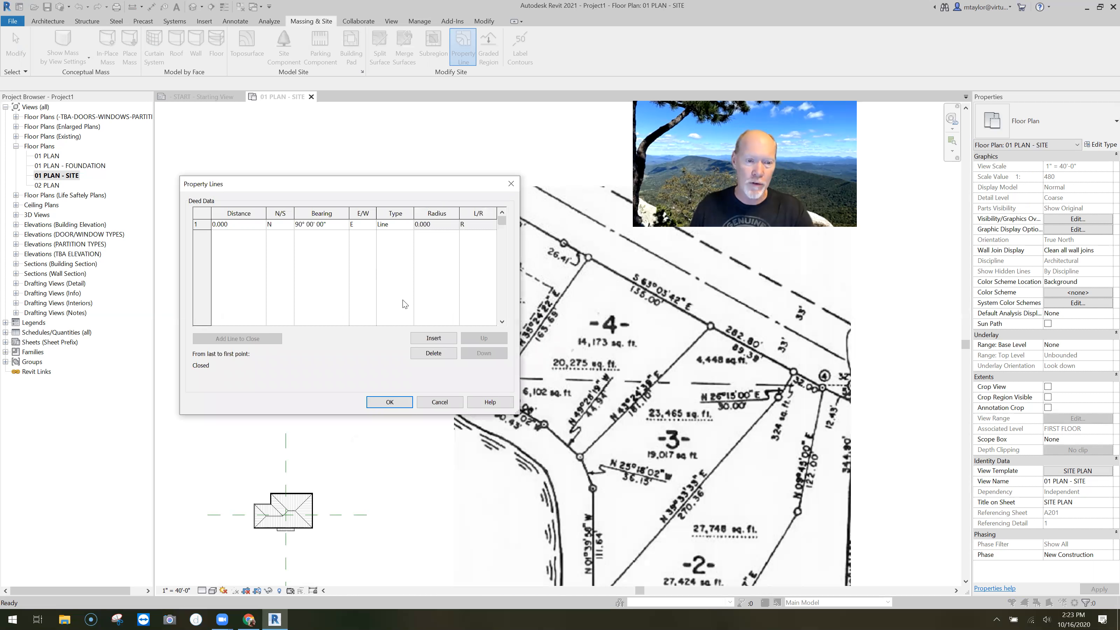
click(441, 402)
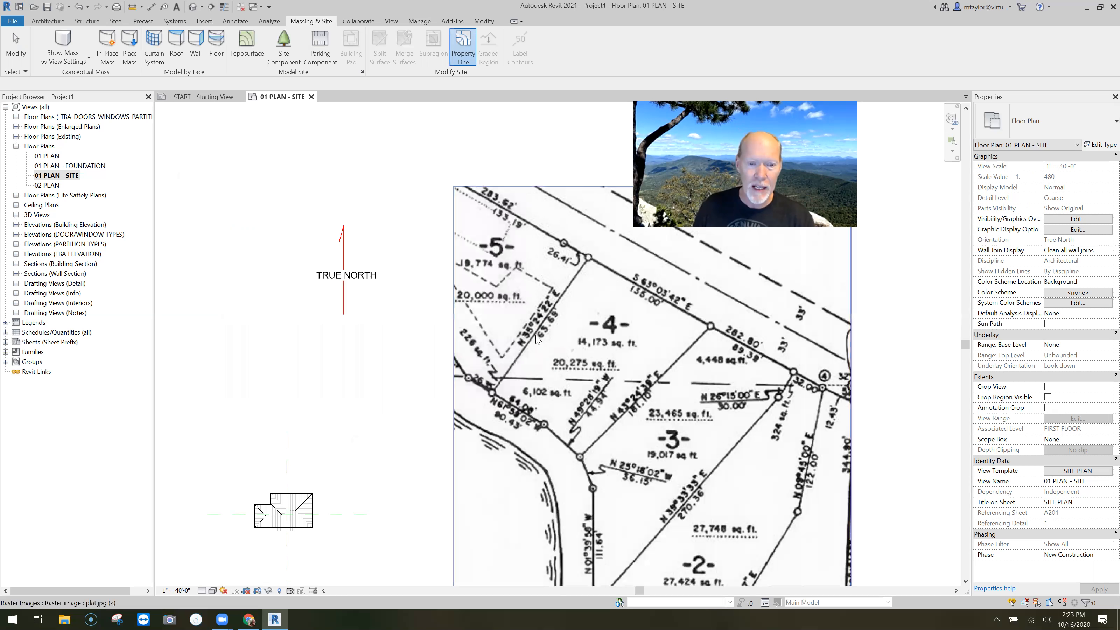
Step: Examine the bearings and distances along the boundaries of lots 3 and 4 on the plat
scroll(537, 339, up, 1)
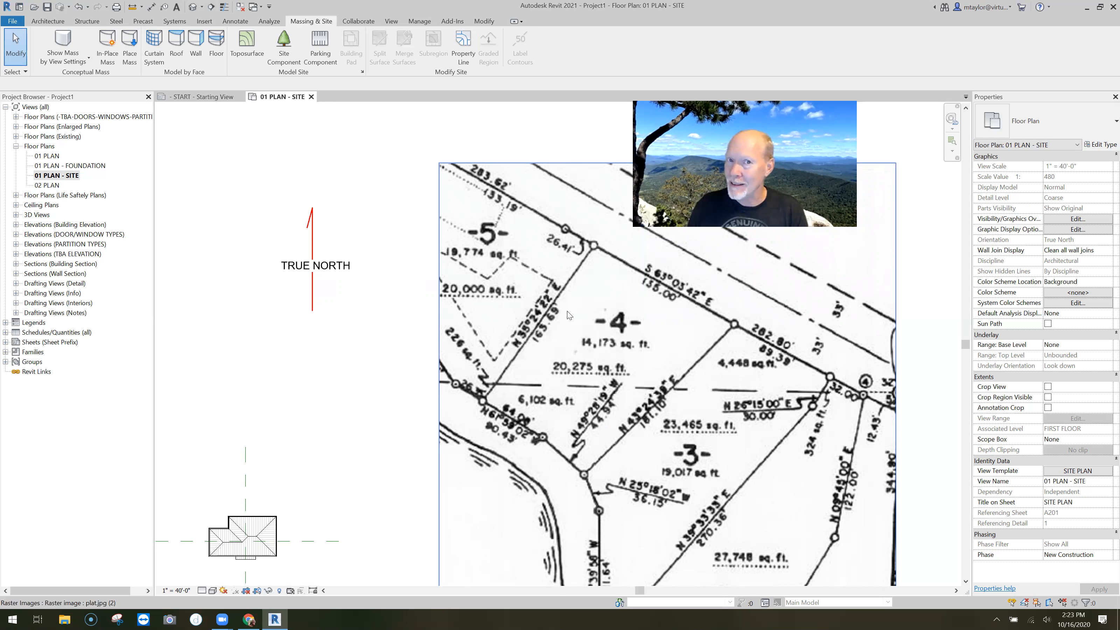
click(582, 364)
middle_drag(611, 363, 501, 369)
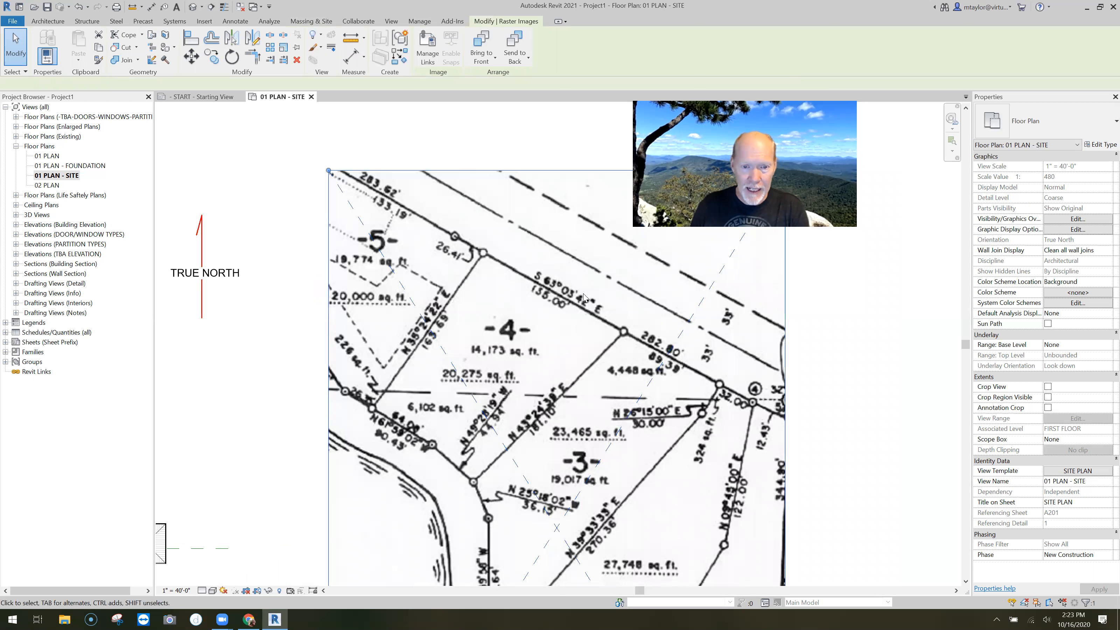
key(Escape)
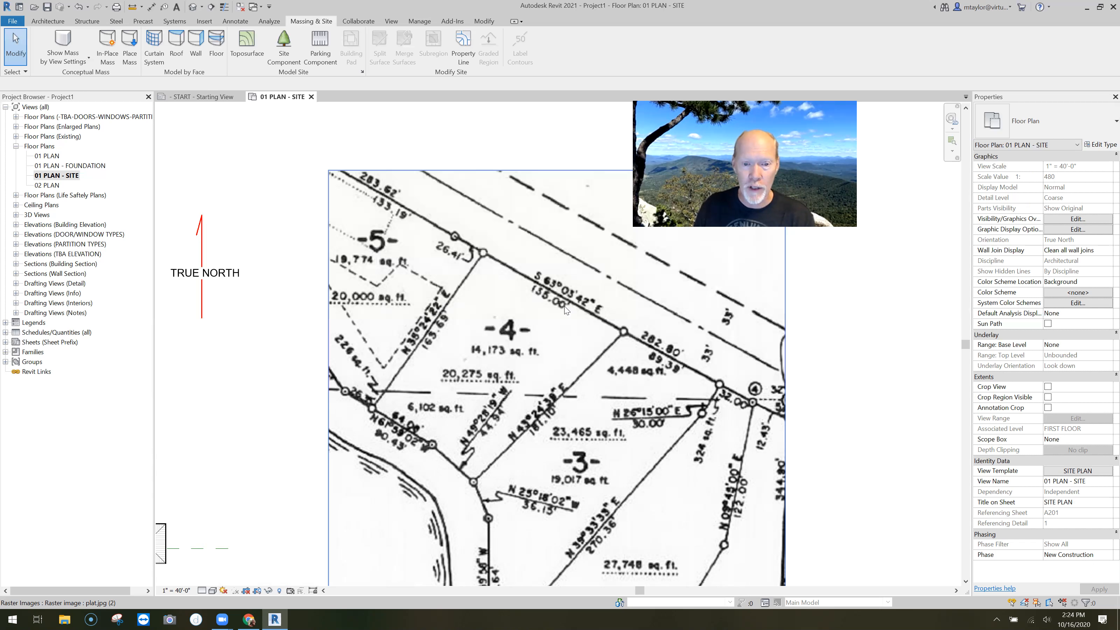
click(570, 330)
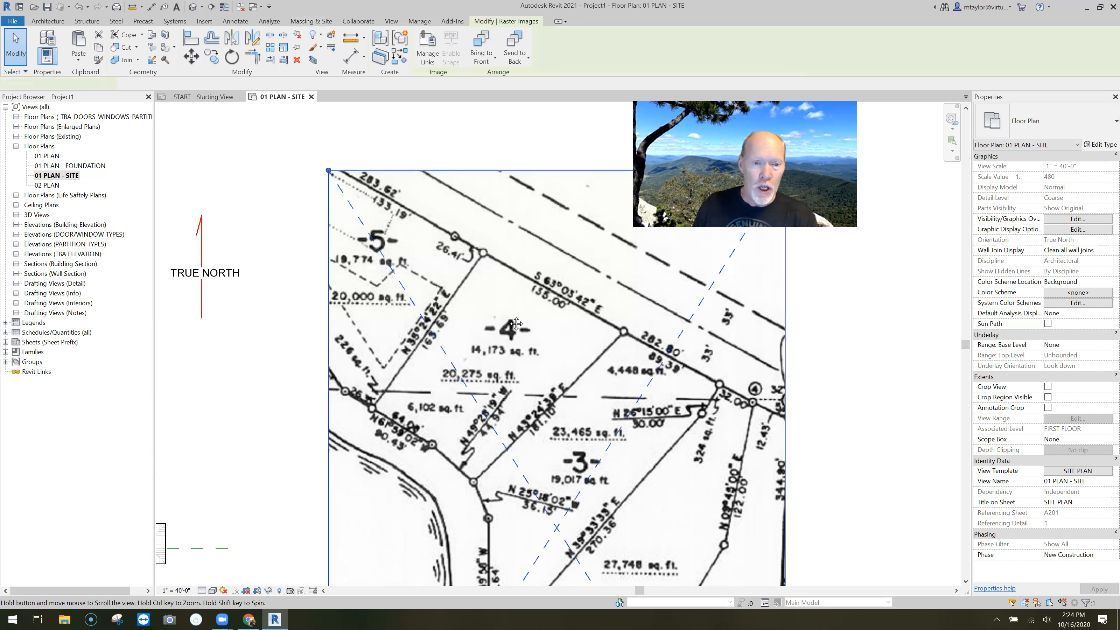
middle_drag(508, 316, 450, 310)
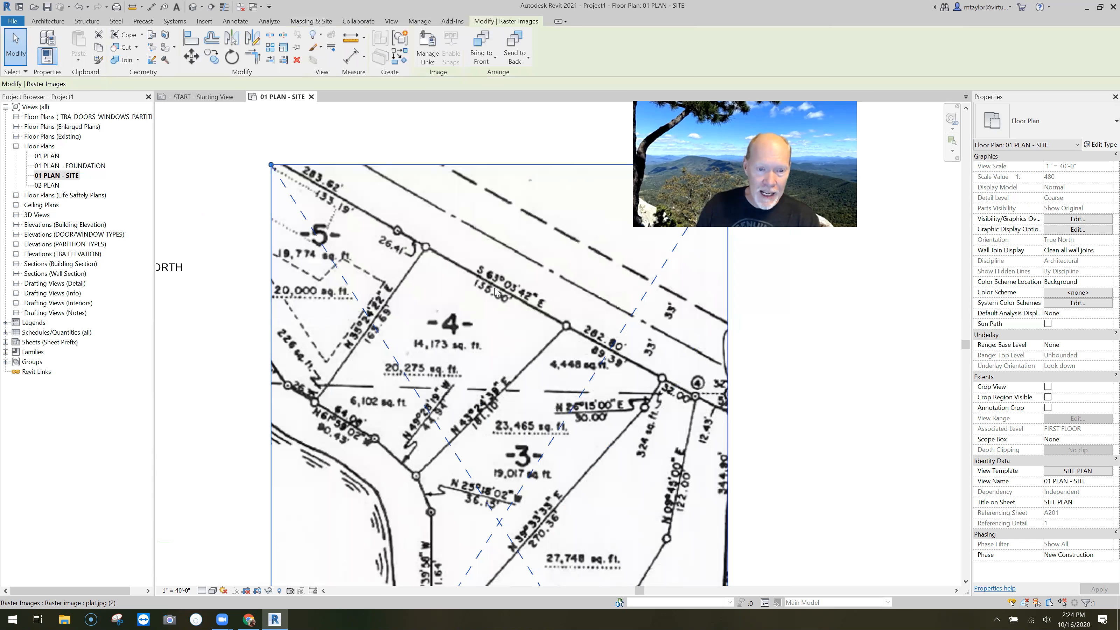
key(Escape)
key(Escape)
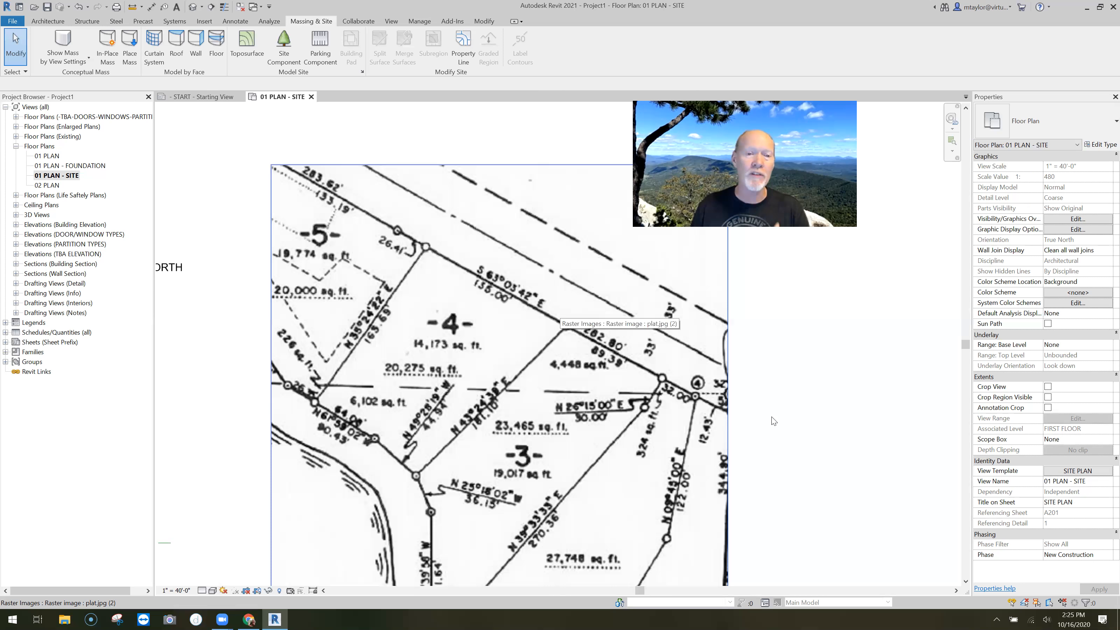
scroll(711, 417, down, 2)
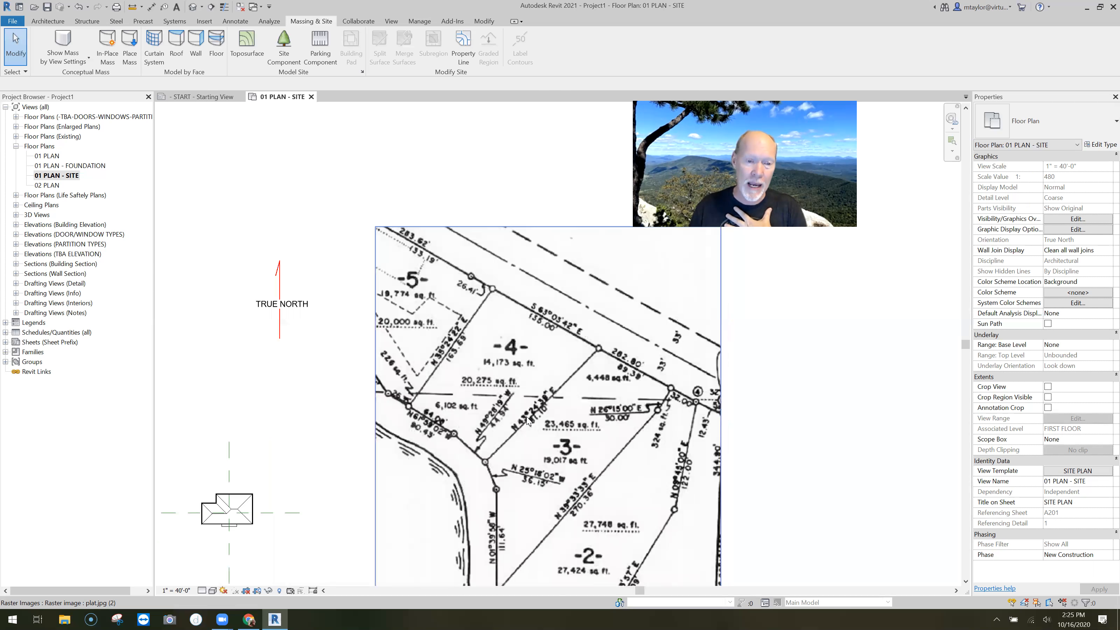
click(492, 409)
scroll(492, 409, up, 1)
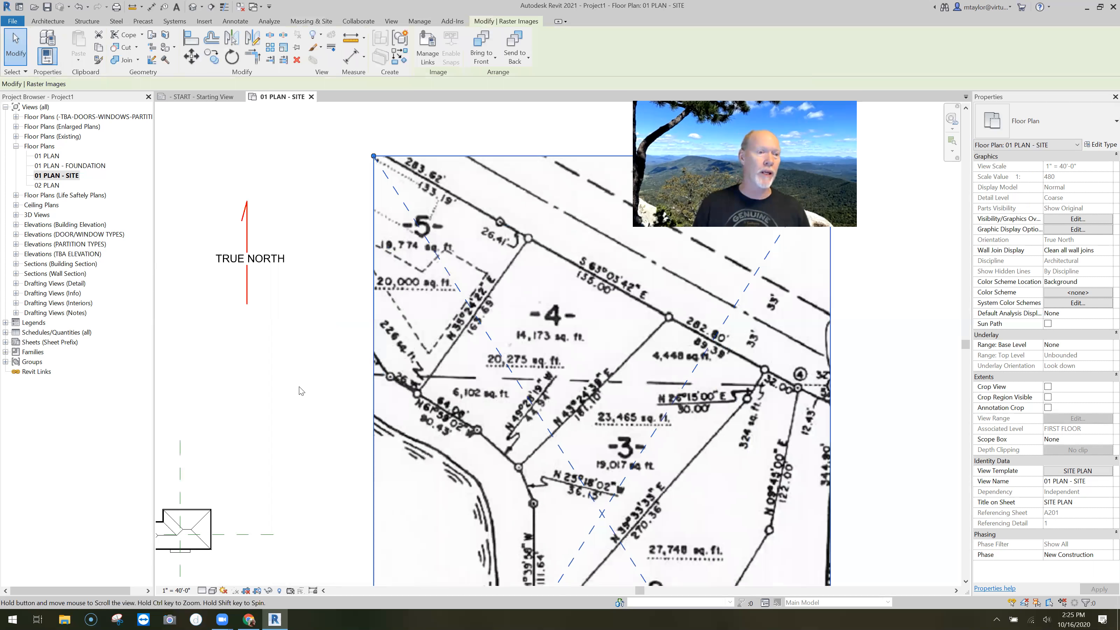
scroll(323, 383, down, 1)
middle_drag(323, 384, 341, 384)
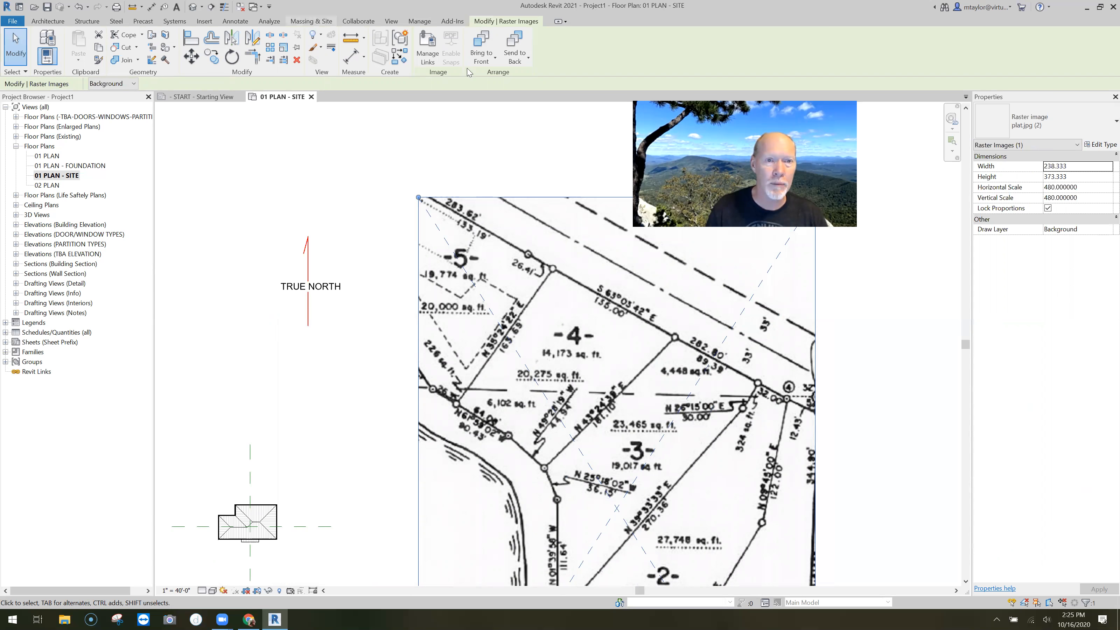
Step: Start a property line defined by distances and bearings, and set the first line's distance to 163.69 feet
click(310, 21)
click(463, 49)
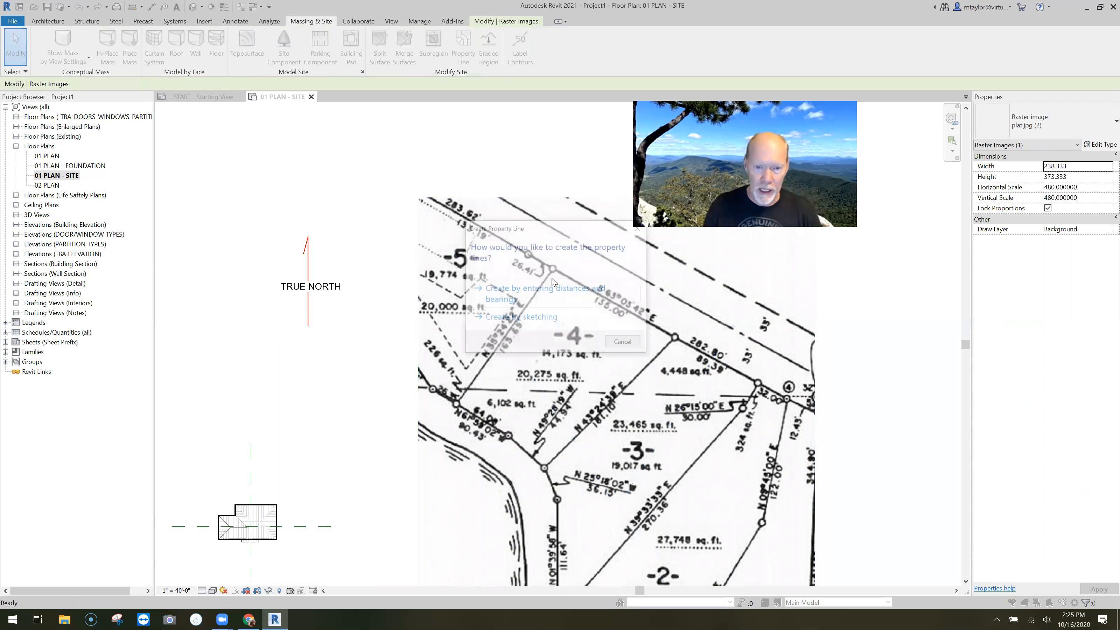
click(529, 294)
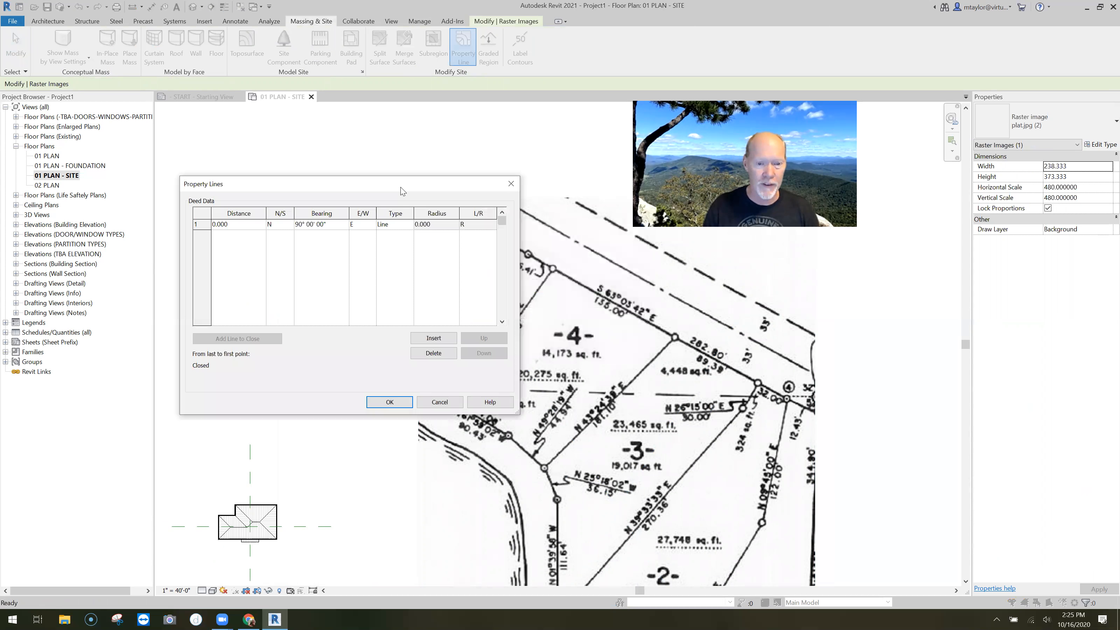
drag(472, 187, 402, 192)
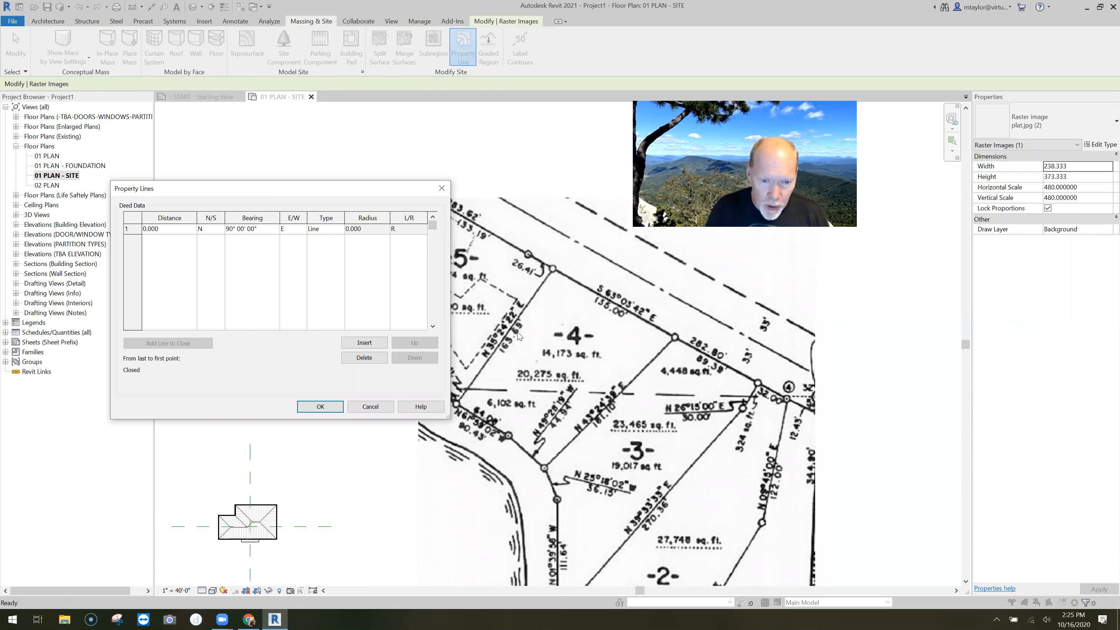
click(165, 230)
double_click(165, 229)
text(163.69')
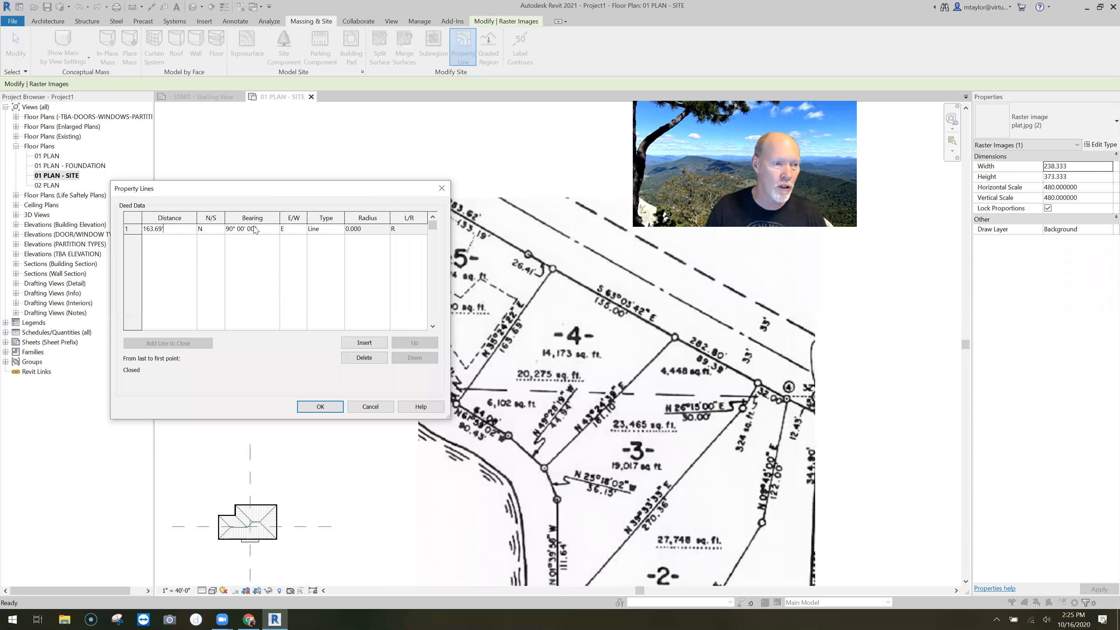
key(Tab)
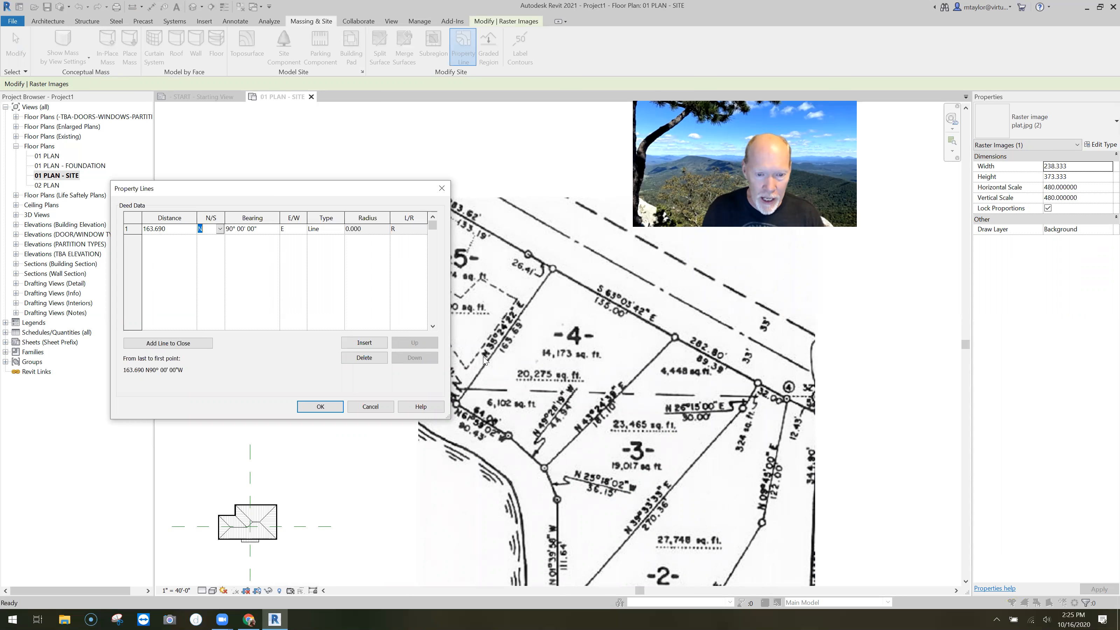
Step: Set the first deed line's bearing to N 35° 24' 22" E, matching the boundary between lots 4 and 5
click(219, 229)
click(220, 232)
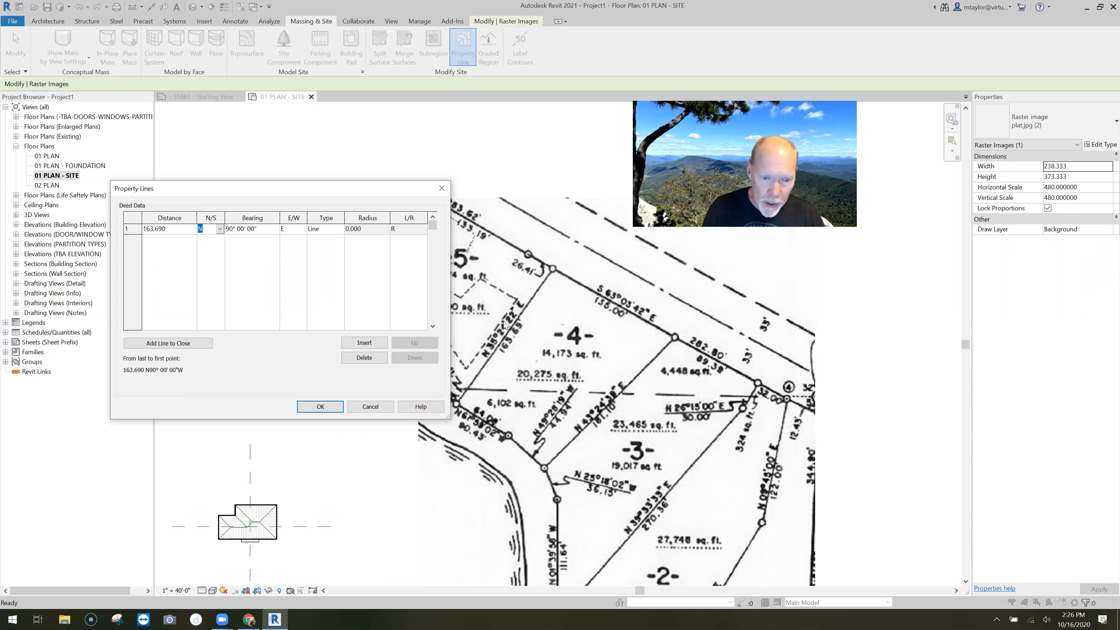
click(229, 229)
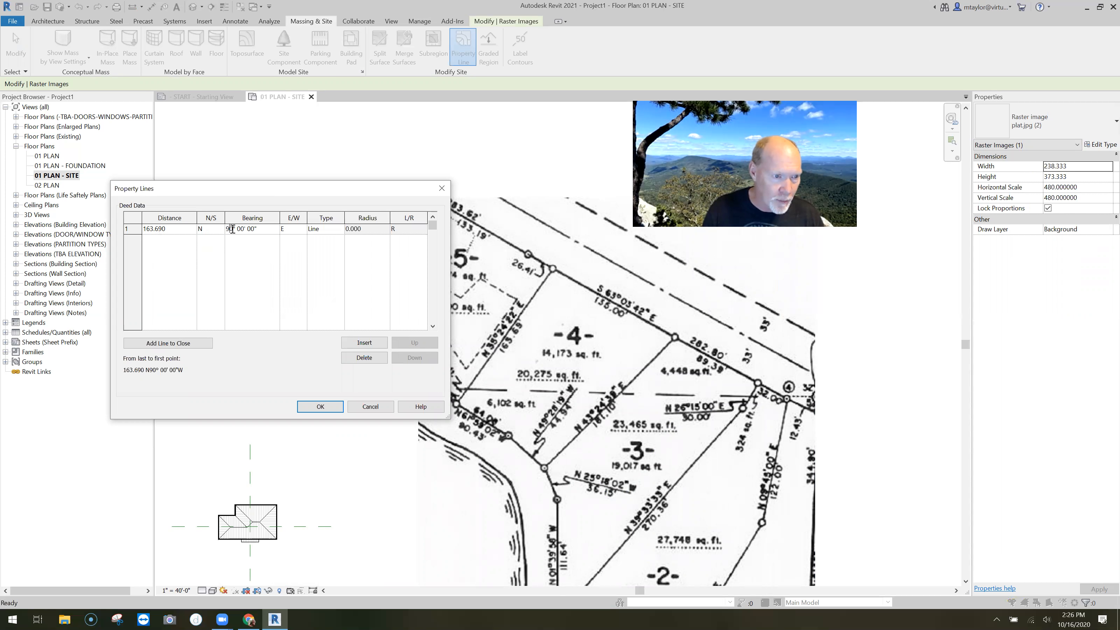
text(35° )
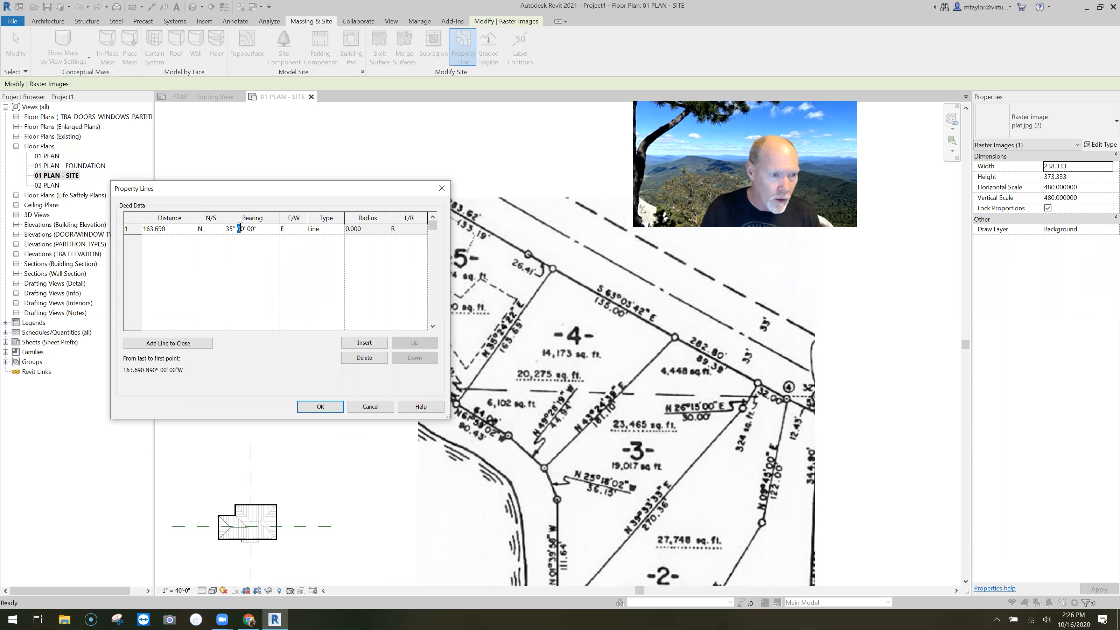
text(24)
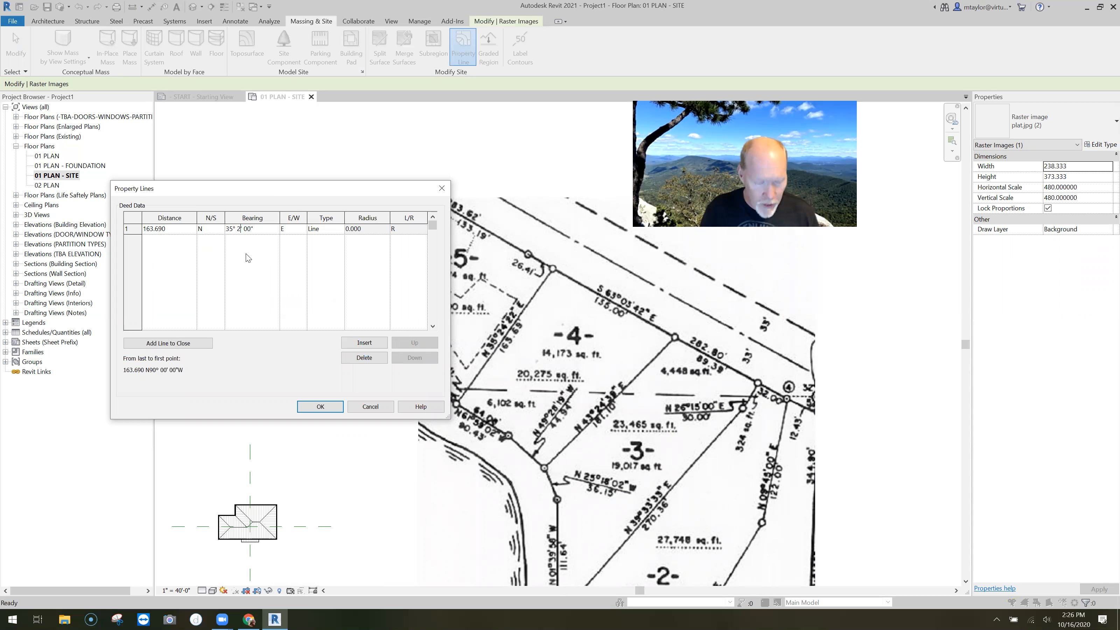
double_click(250, 227)
text(22)
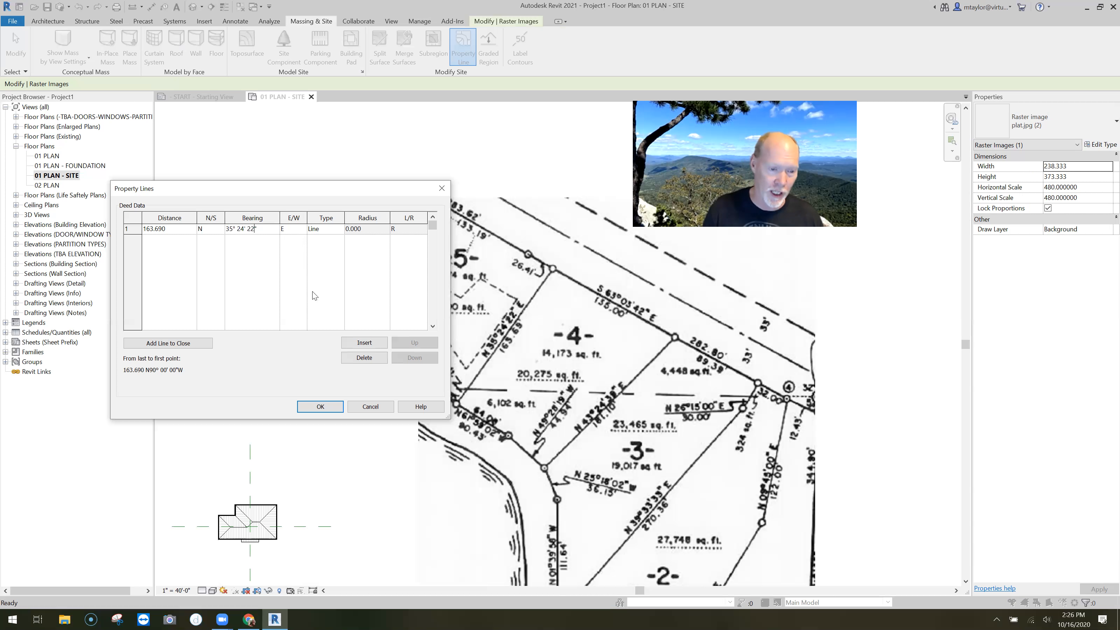
Step: Accept the deed data and place the property line in the empty area beside the TRUE NORTH arrow, clear of the plat
click(321, 406)
scroll(247, 344, down, 4)
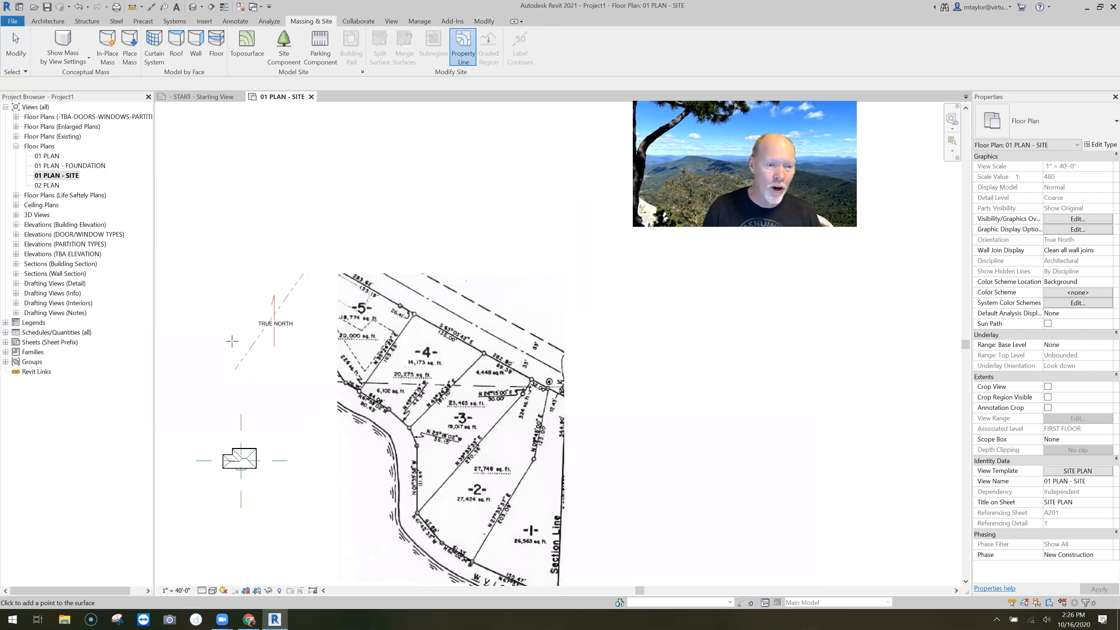
click(328, 385)
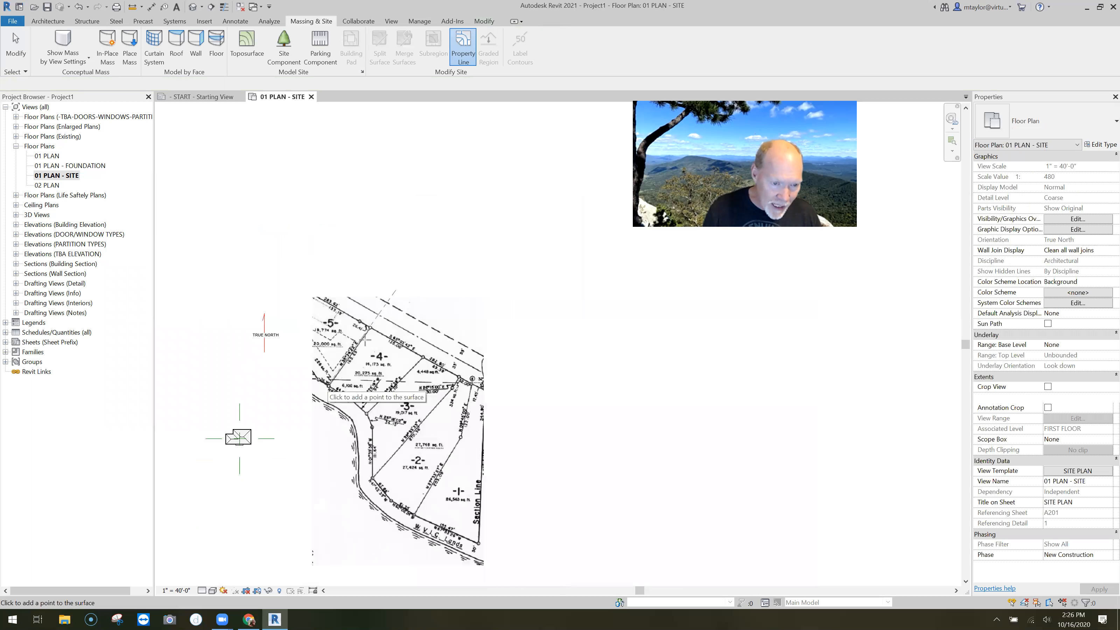
middle_drag(216, 314, 306, 315)
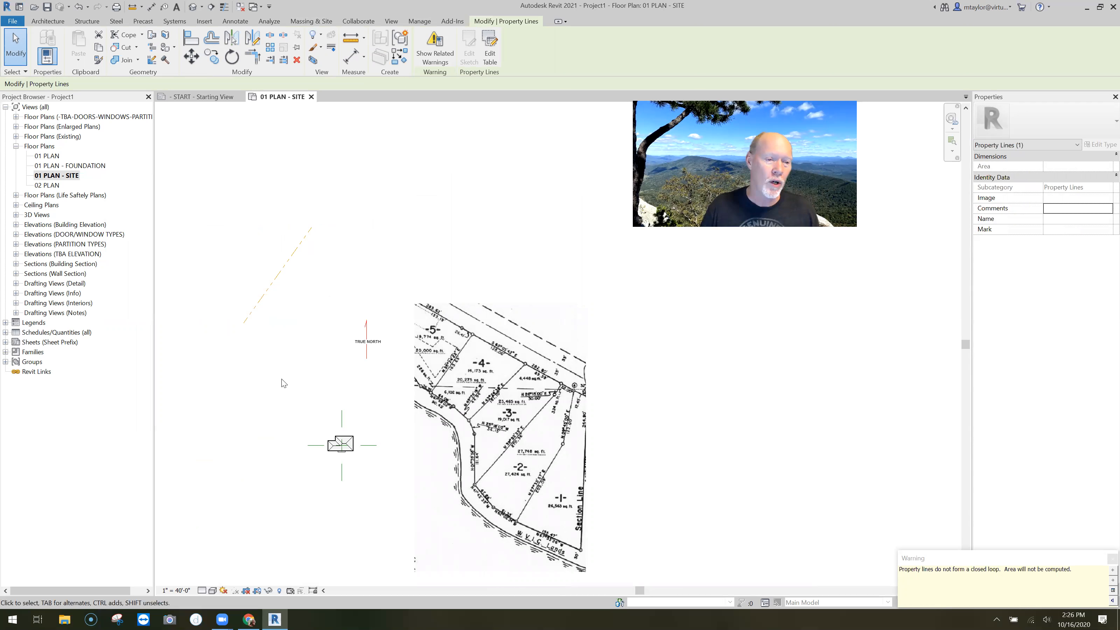
click(283, 374)
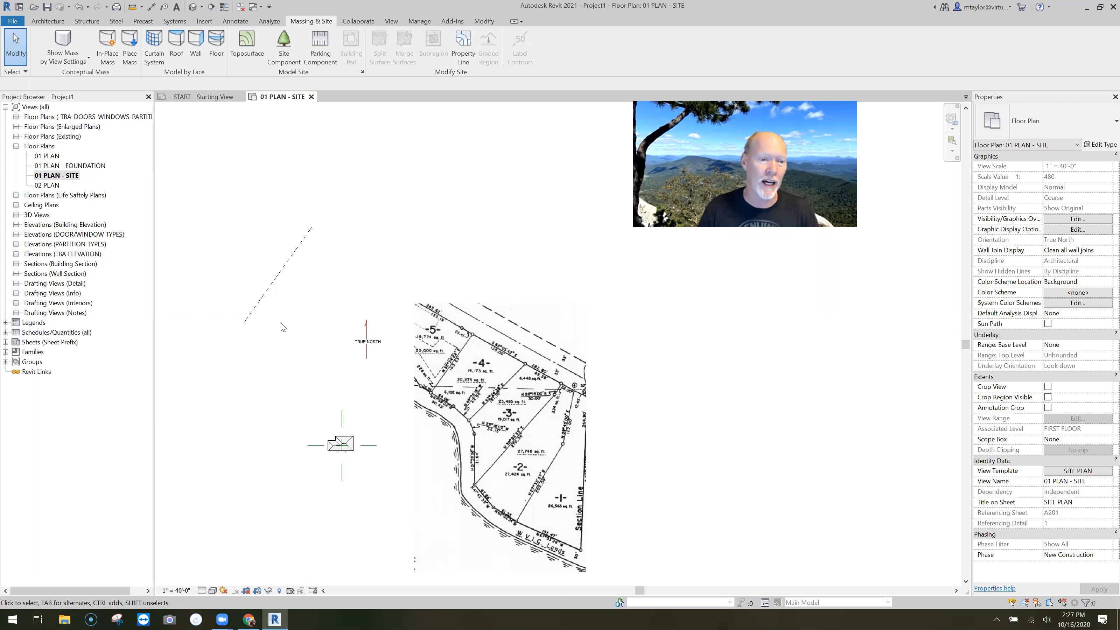
scroll(285, 325, up, 1)
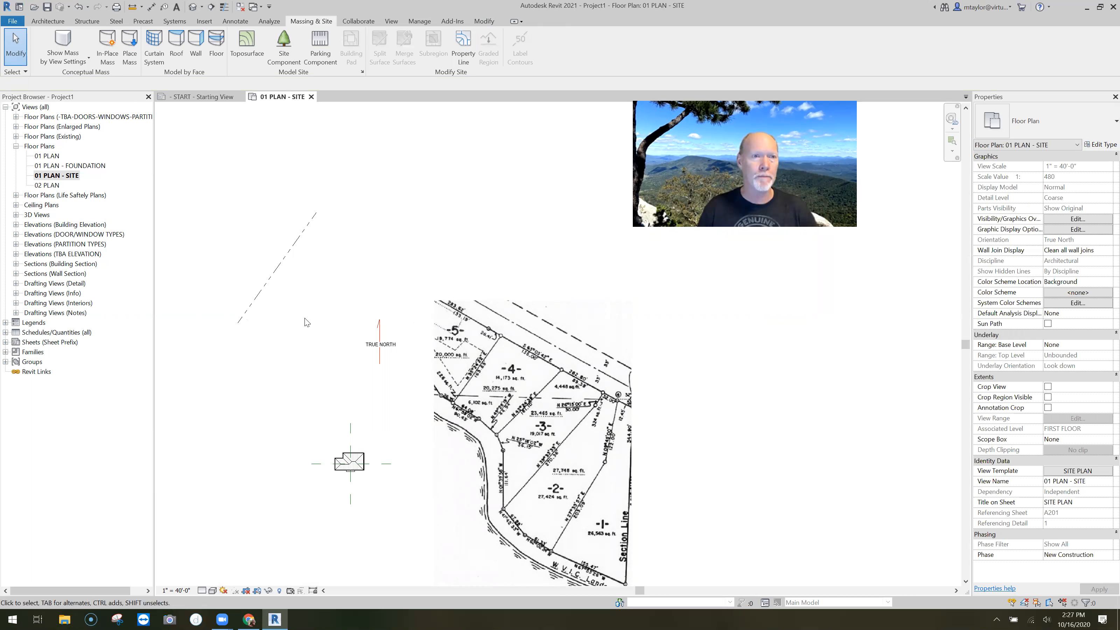
Step: Set the projection line weight of the Site category's Property Lines subcategory to 10 in the project's object styles
click(418, 22)
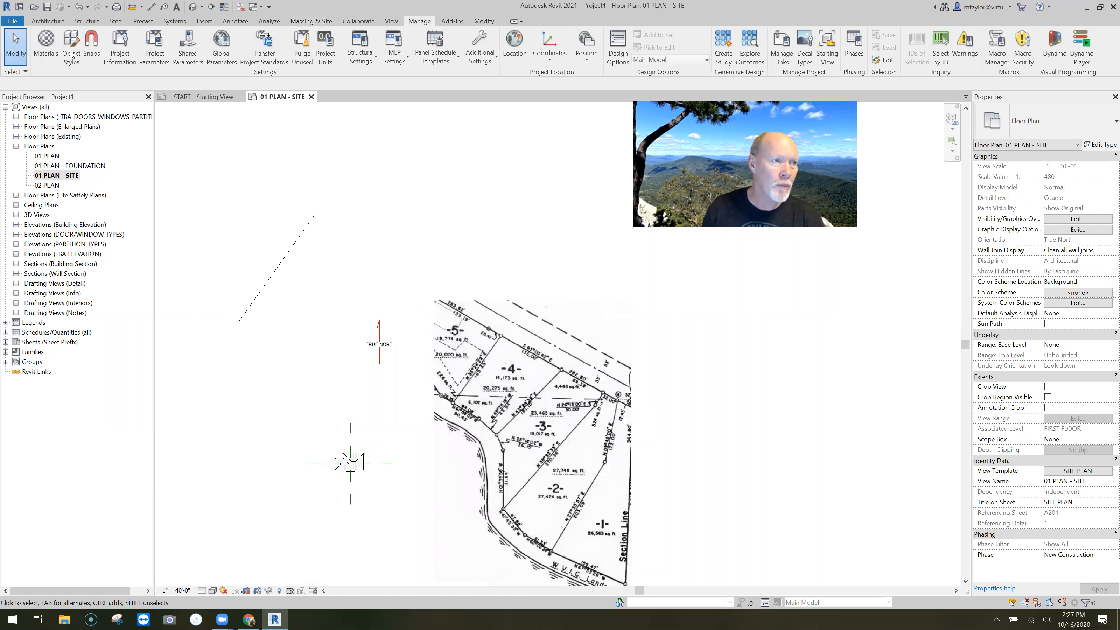
click(72, 53)
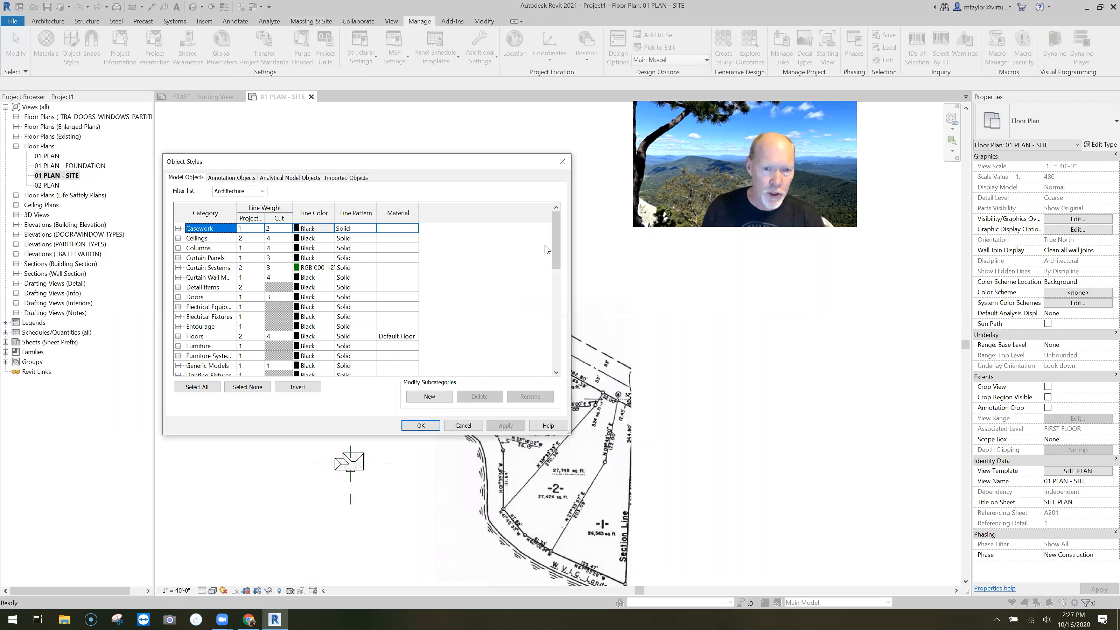
drag(557, 248, 556, 317)
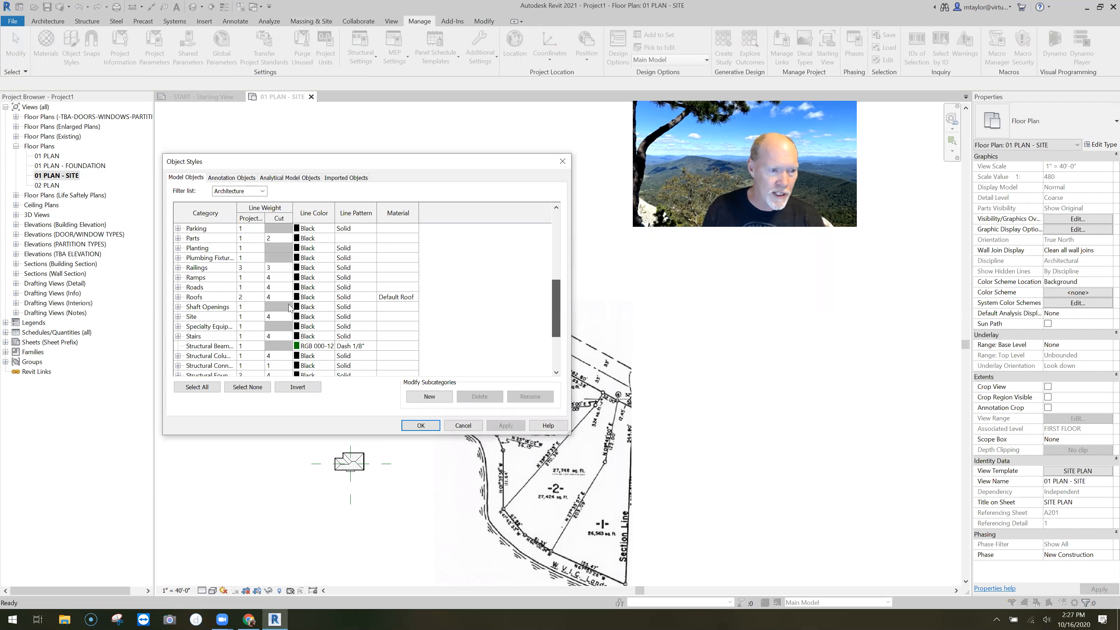
click(177, 316)
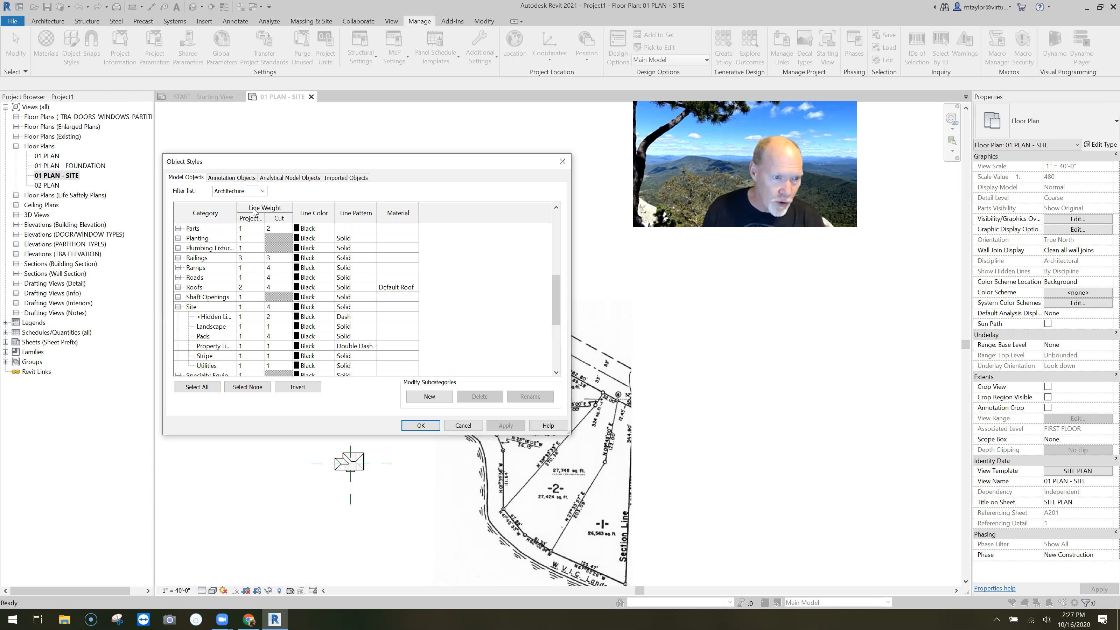
click(253, 345)
click(252, 345)
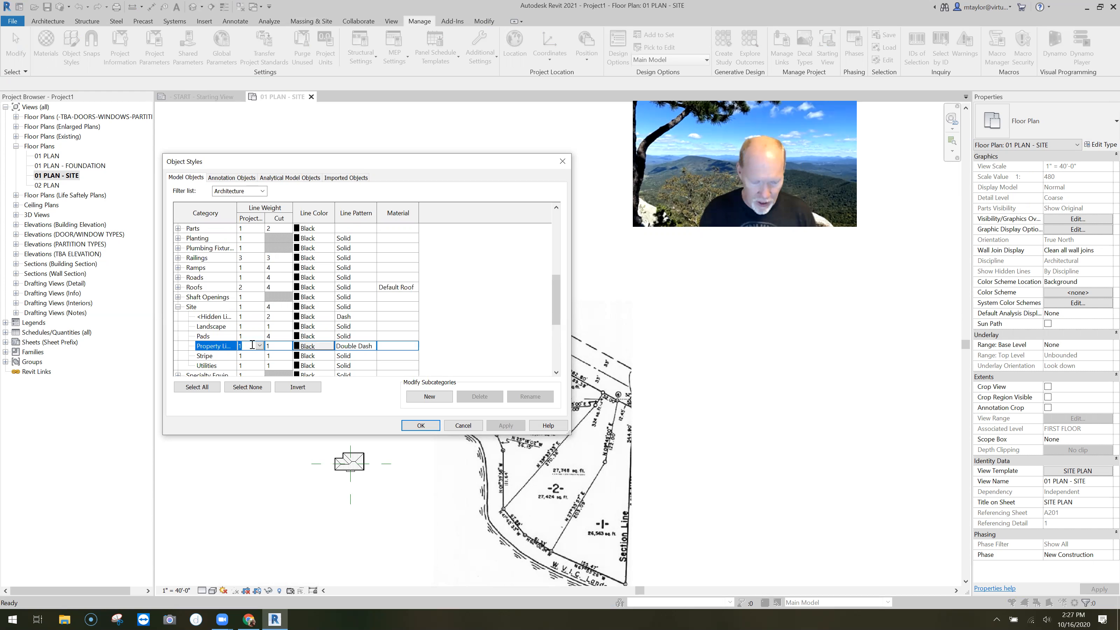
text(10)
click(250, 355)
click(421, 425)
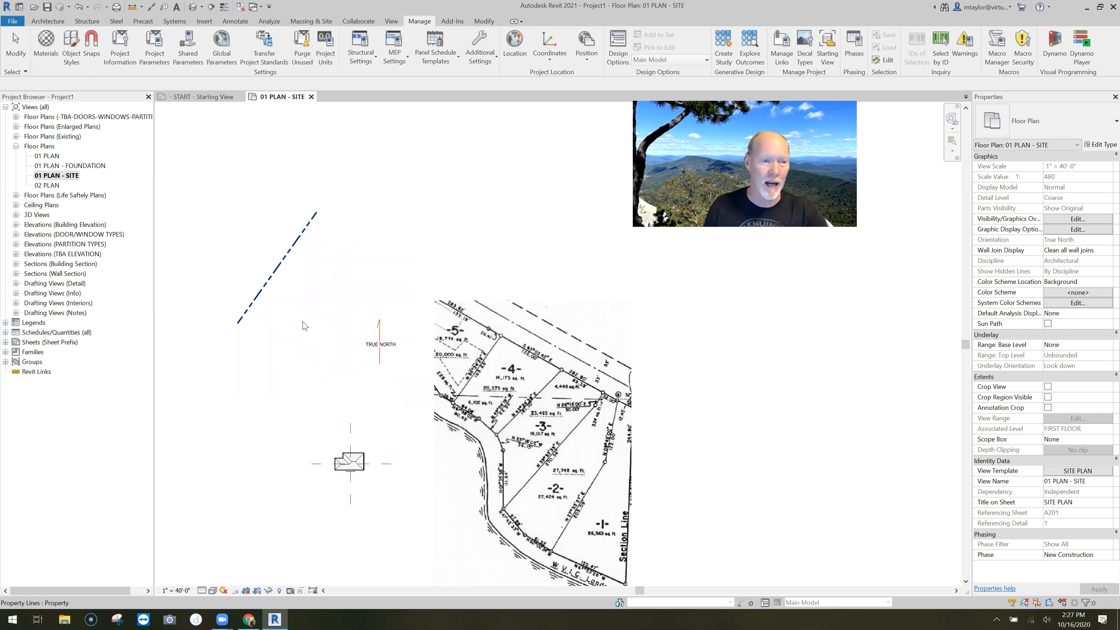
Step: Reopen the placed property line's deed data table and insert a second line with a distance of 135 feet
scroll(281, 267, up, 2)
scroll(274, 289, up, 3)
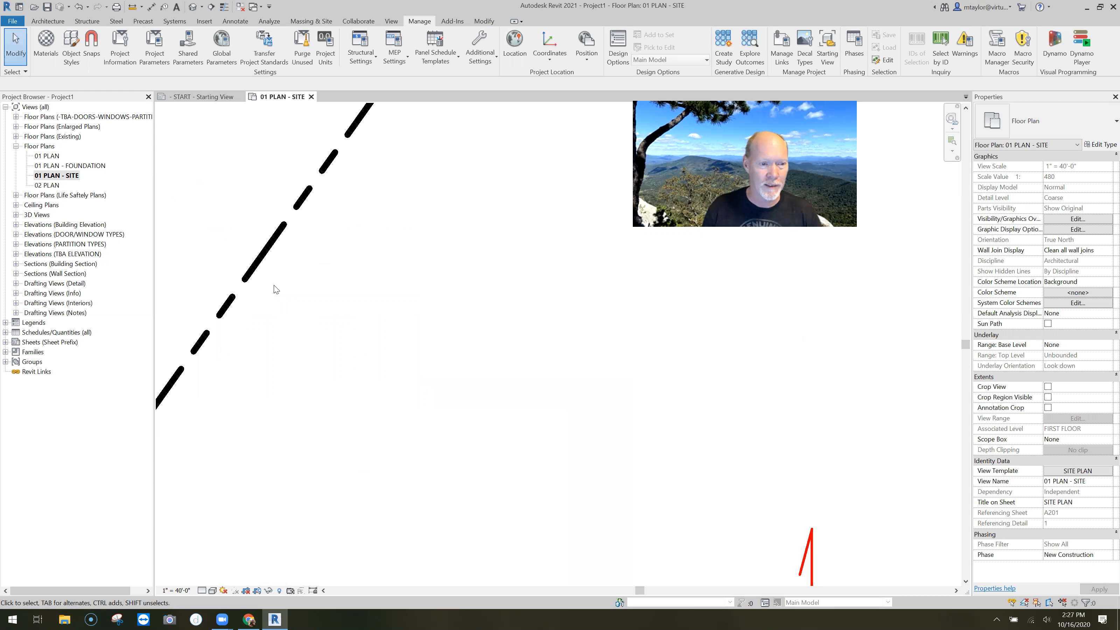
scroll(365, 319, down, 4)
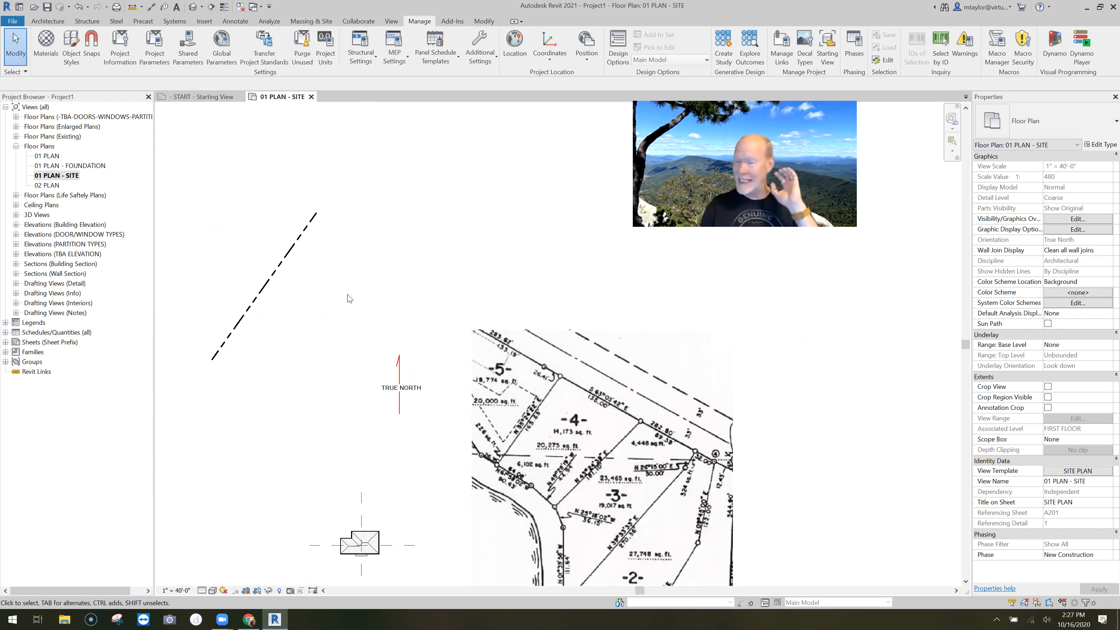
middle_drag(354, 303, 347, 295)
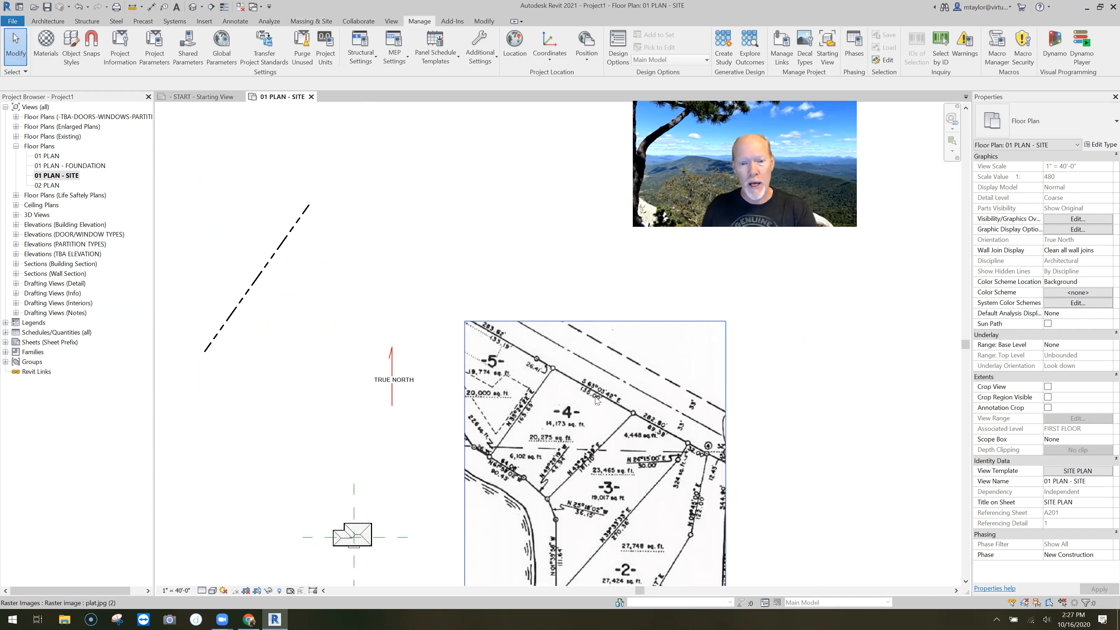
scroll(596, 399, up, 2)
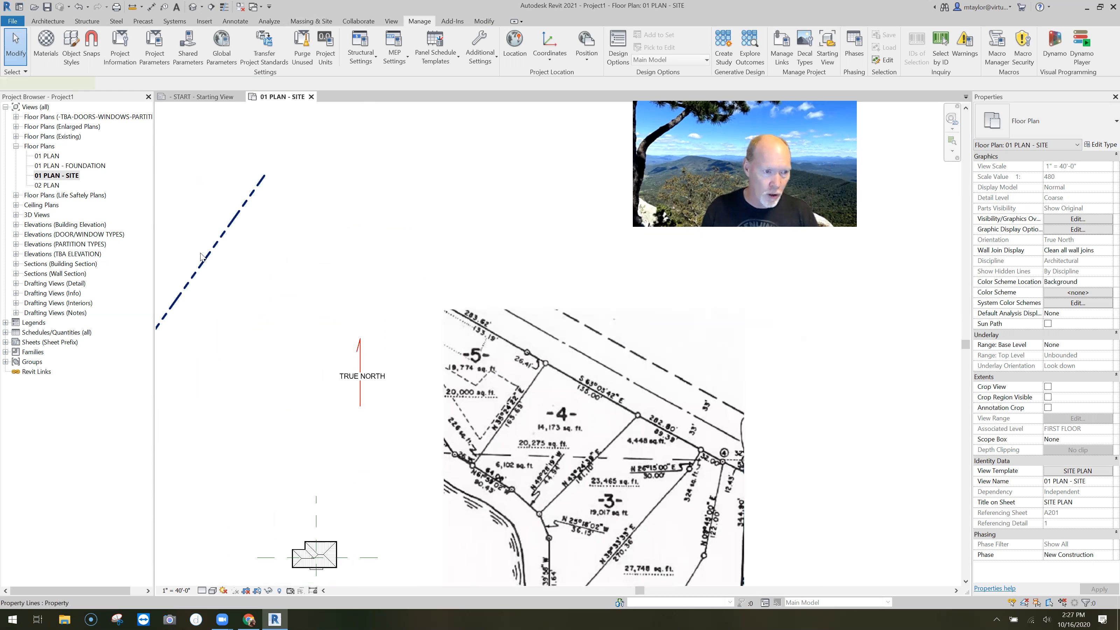
click(220, 262)
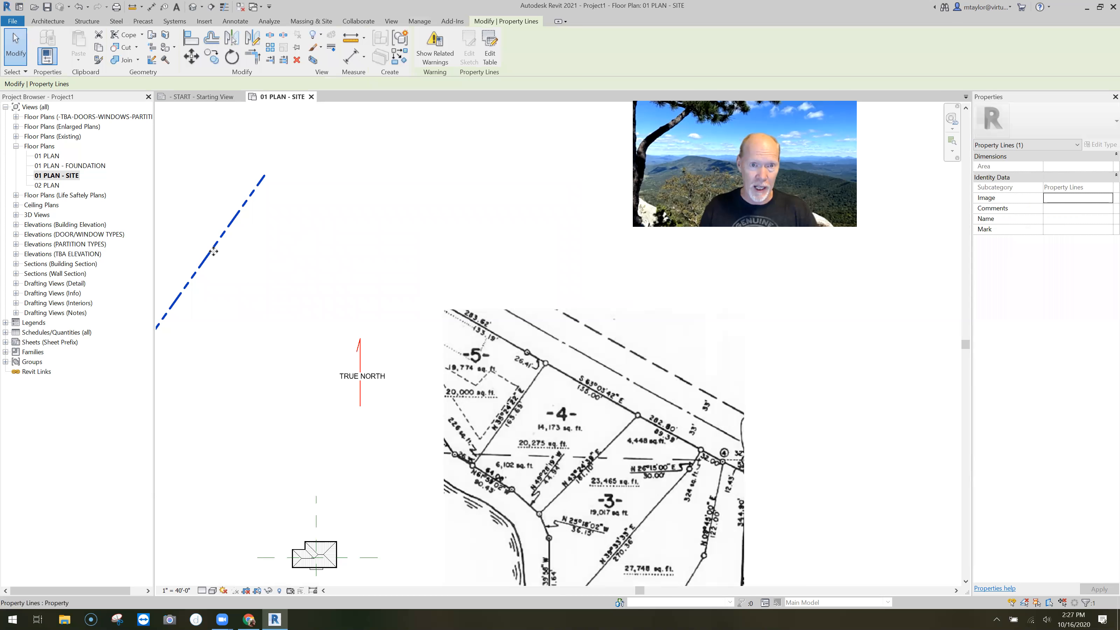
scroll(571, 407, up, 2)
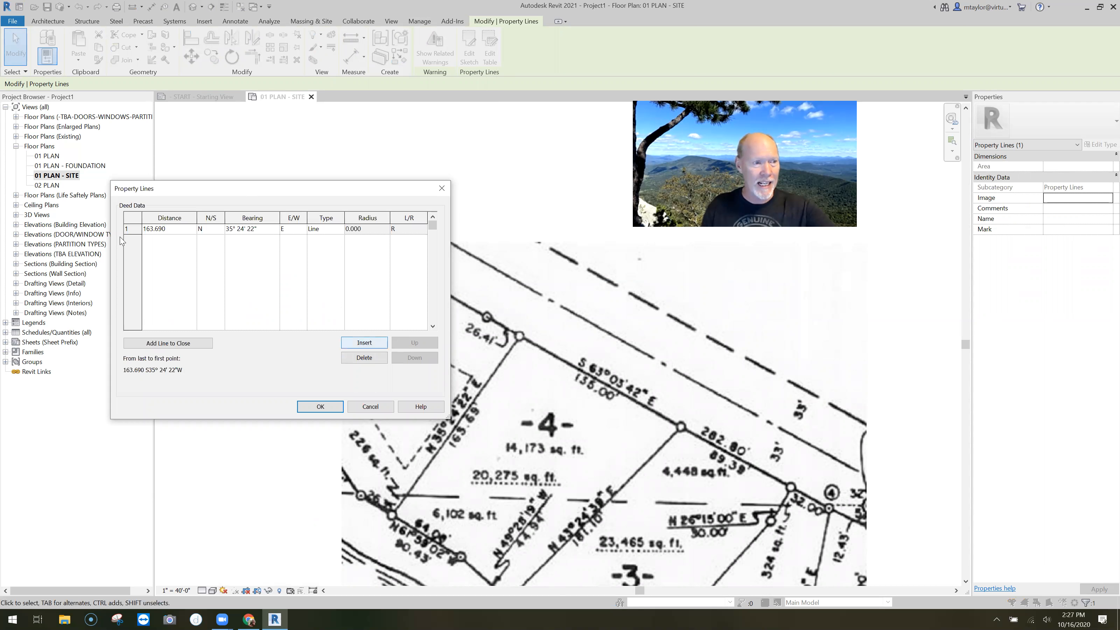
click(138, 241)
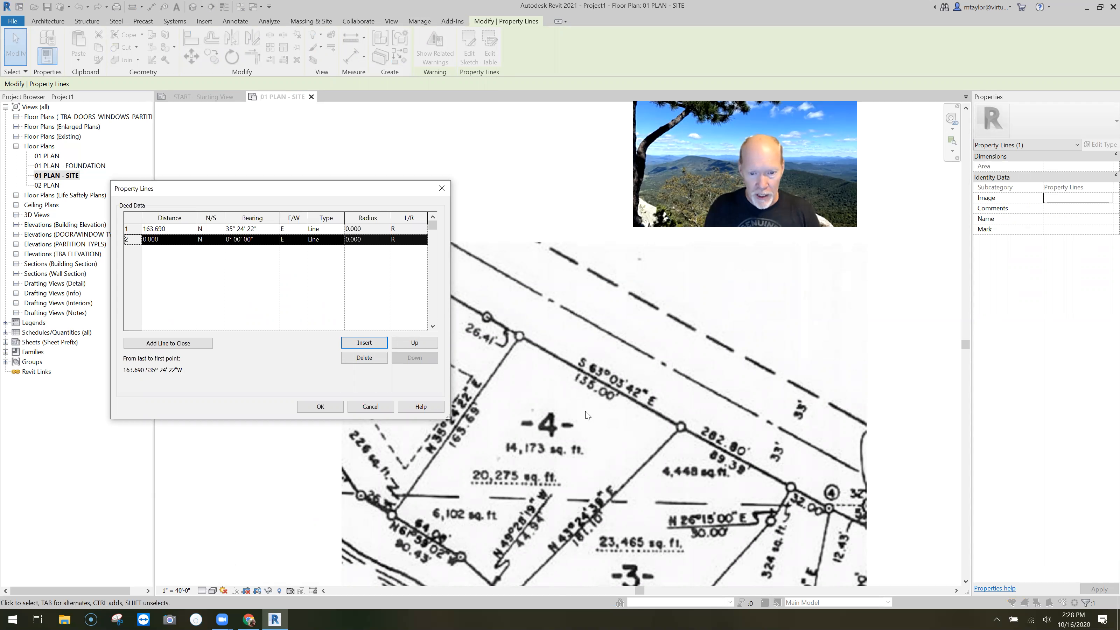
click(168, 239)
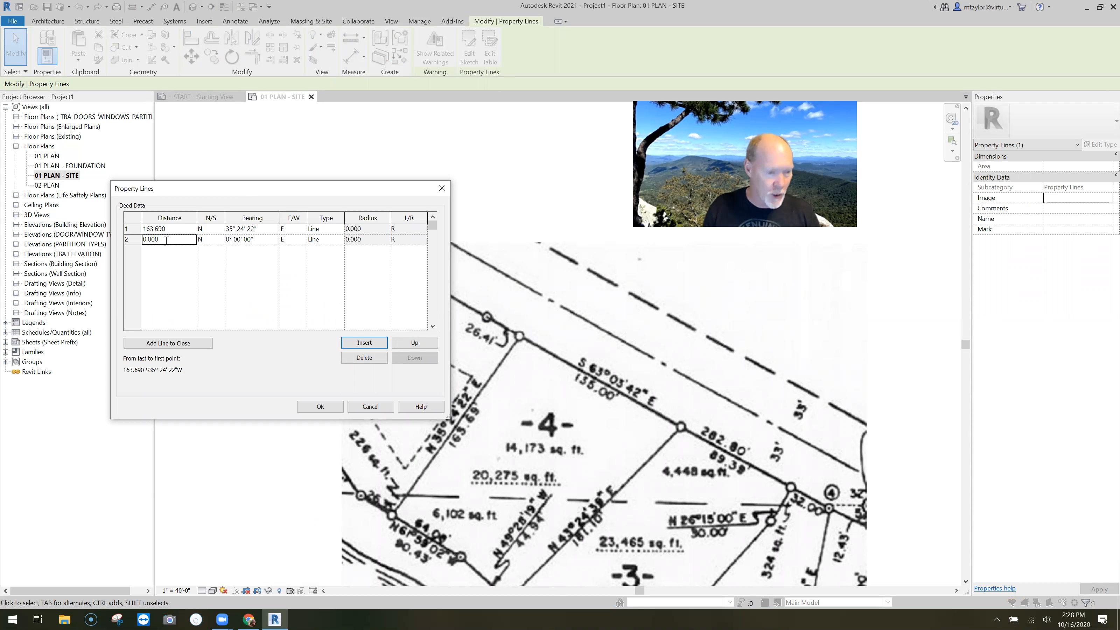
text(135)
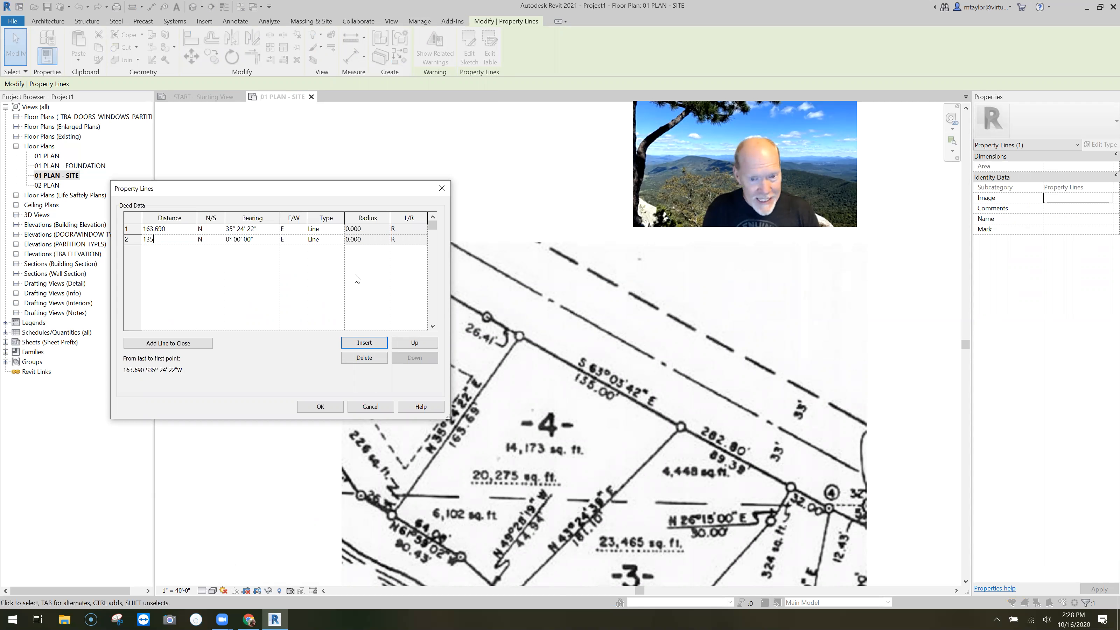
Step: Set the second deed line's bearing to S 63° 03' 42" E, matching lot 4's boundary along the road
click(216, 241)
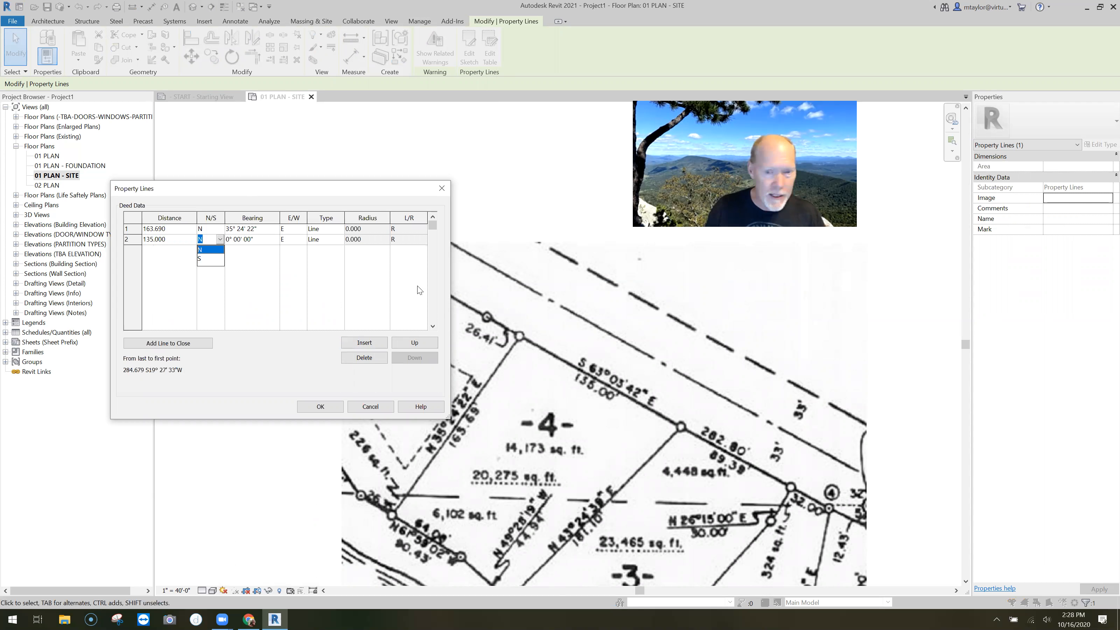
click(210, 259)
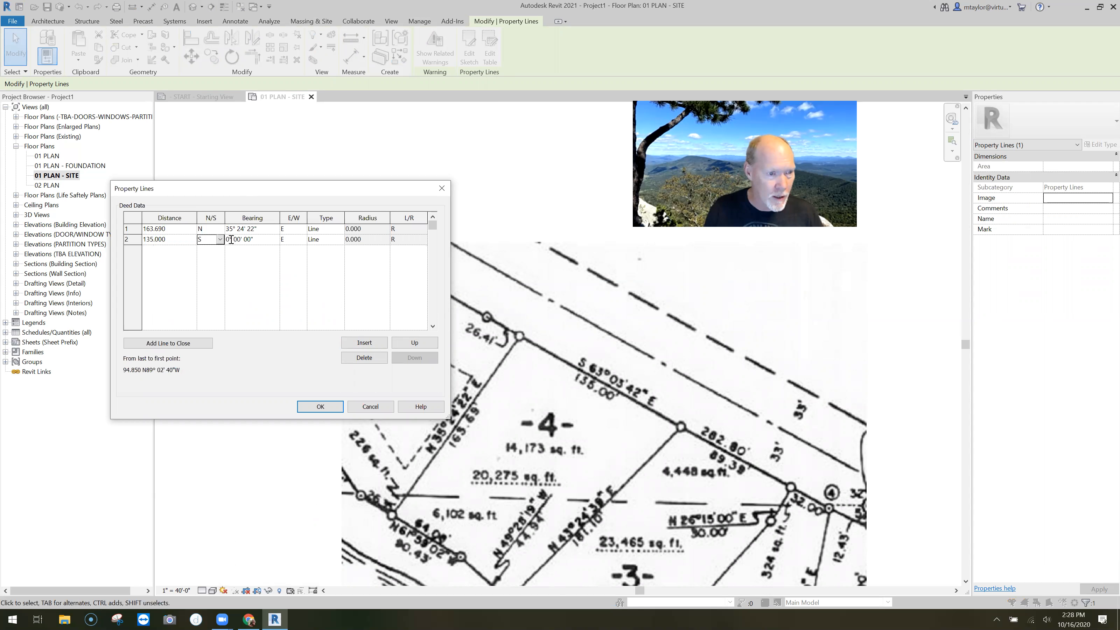
key(Tab)
text(63° )
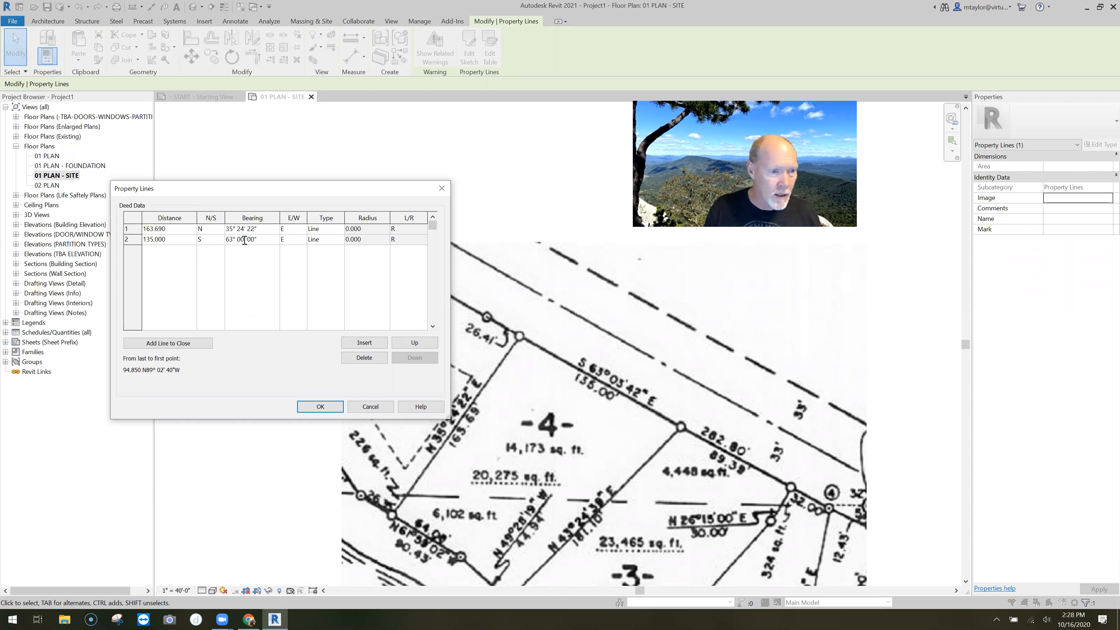
text(03' )
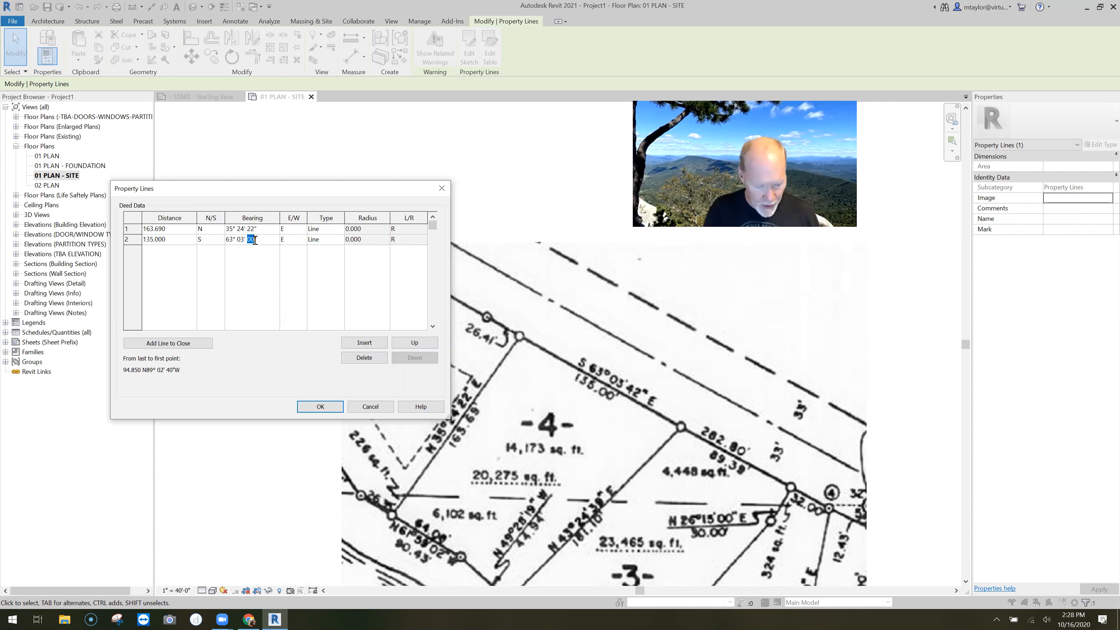
text(42)
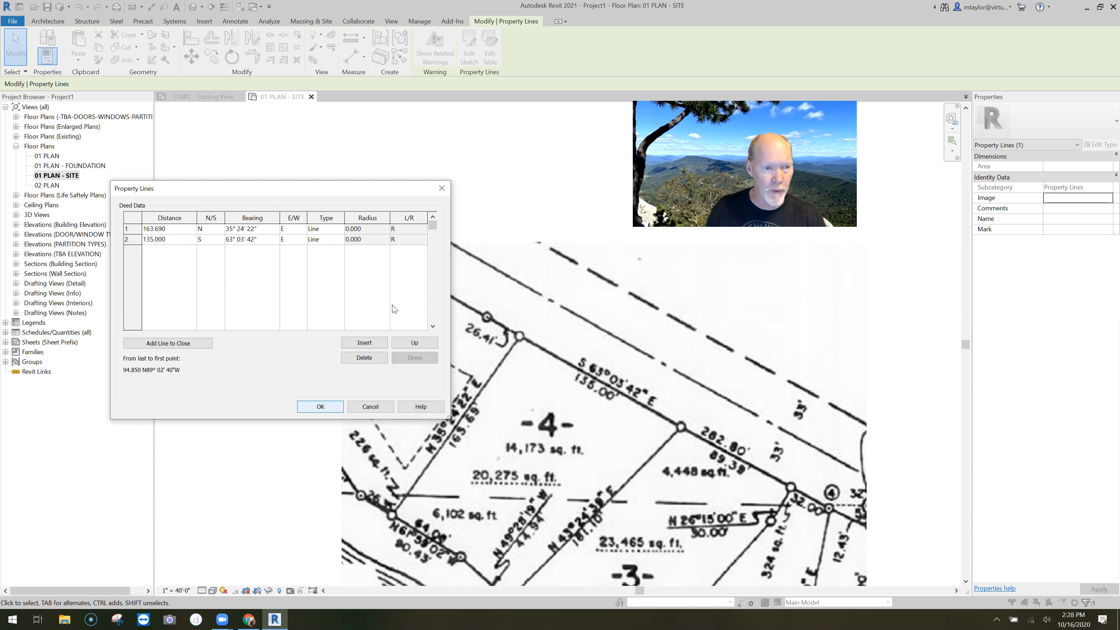
Step: Accept the two-line deed data to update the property line on the site plan
key(Return)
scroll(400, 334, down, 3)
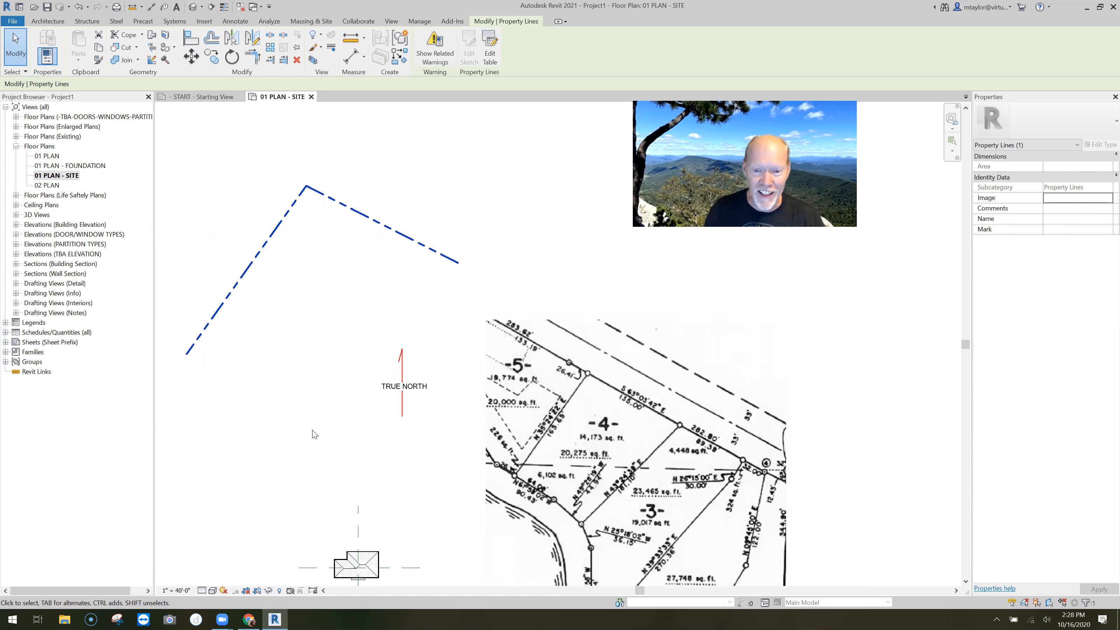
scroll(329, 407, up, 1)
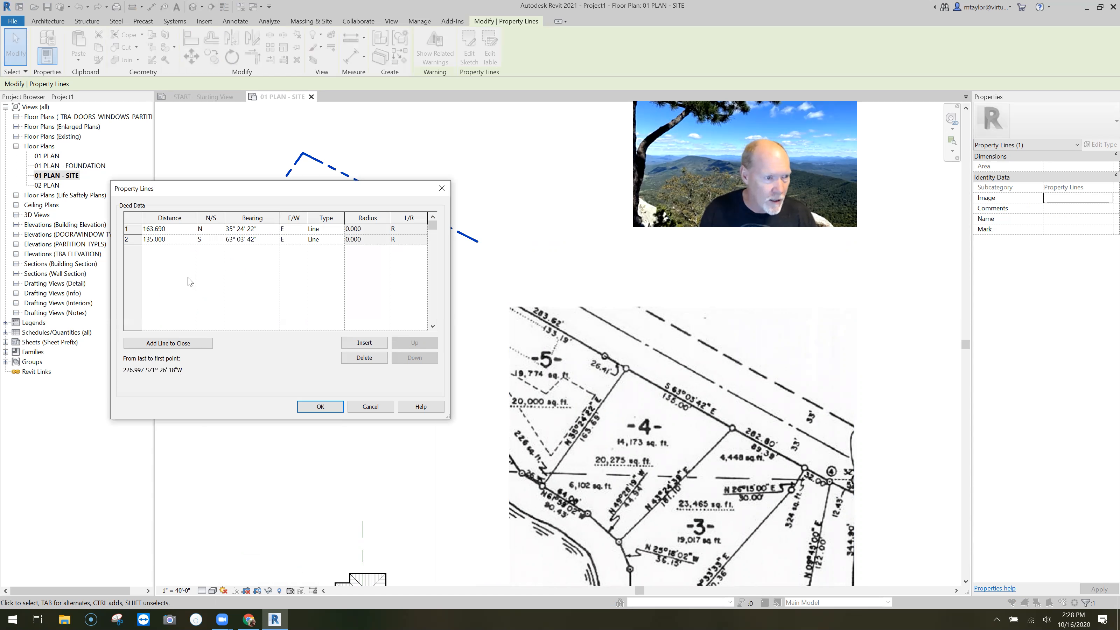
Step: Insert a third line in the property line's deed data table with a distance of 181.10 feet
click(367, 344)
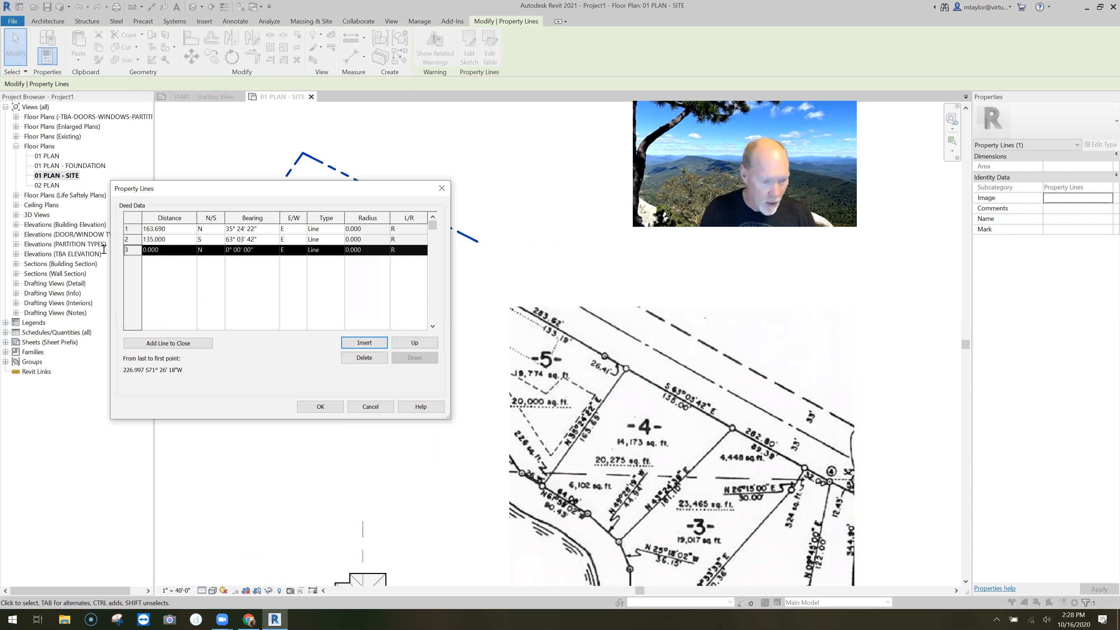
text(181)
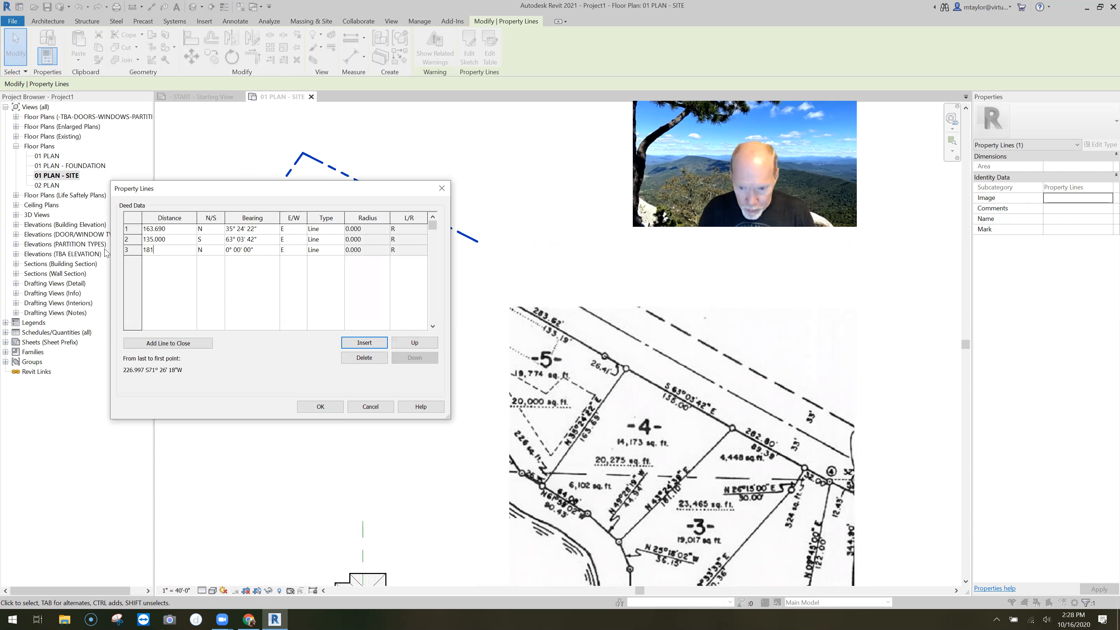
text(.1)
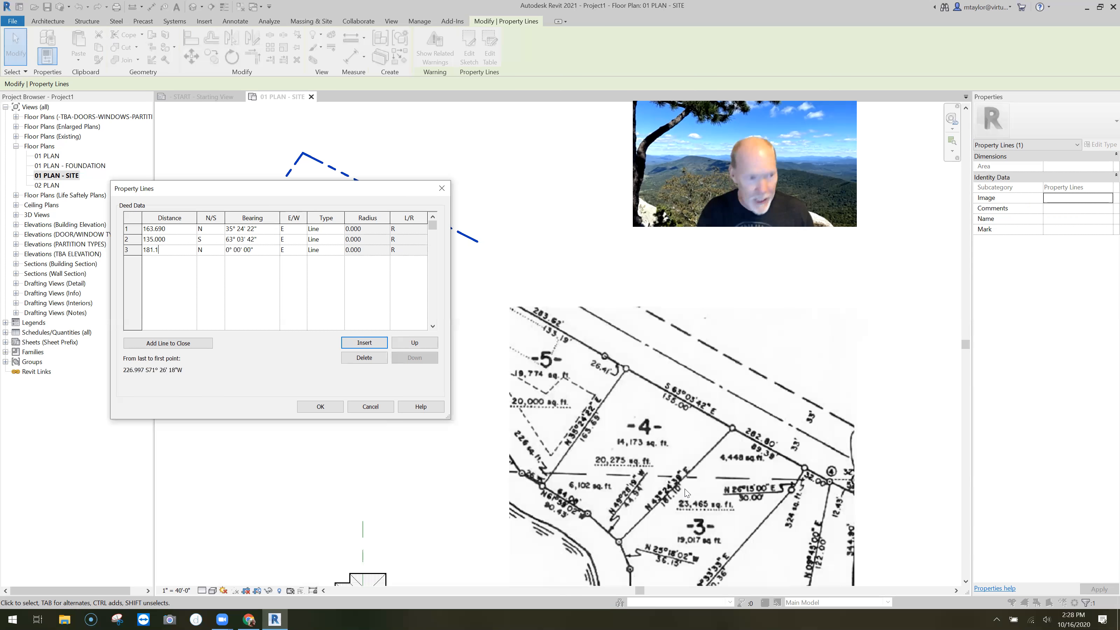
text(0)
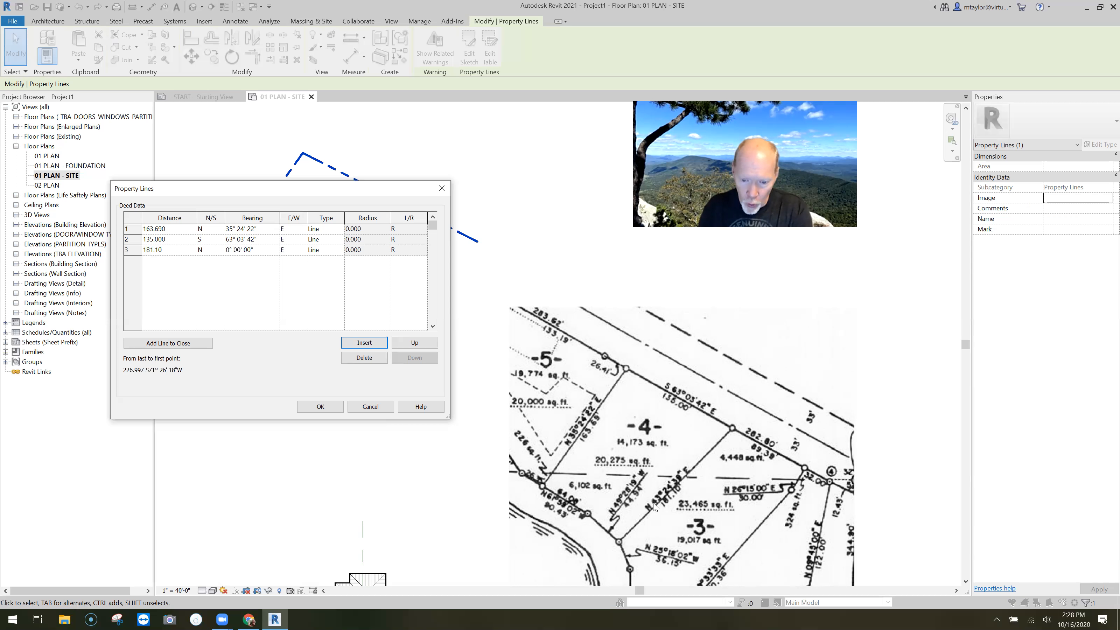
Step: Set the third deed line's bearing angle to 43° 24' 22" and accept the deed data
click(229, 249)
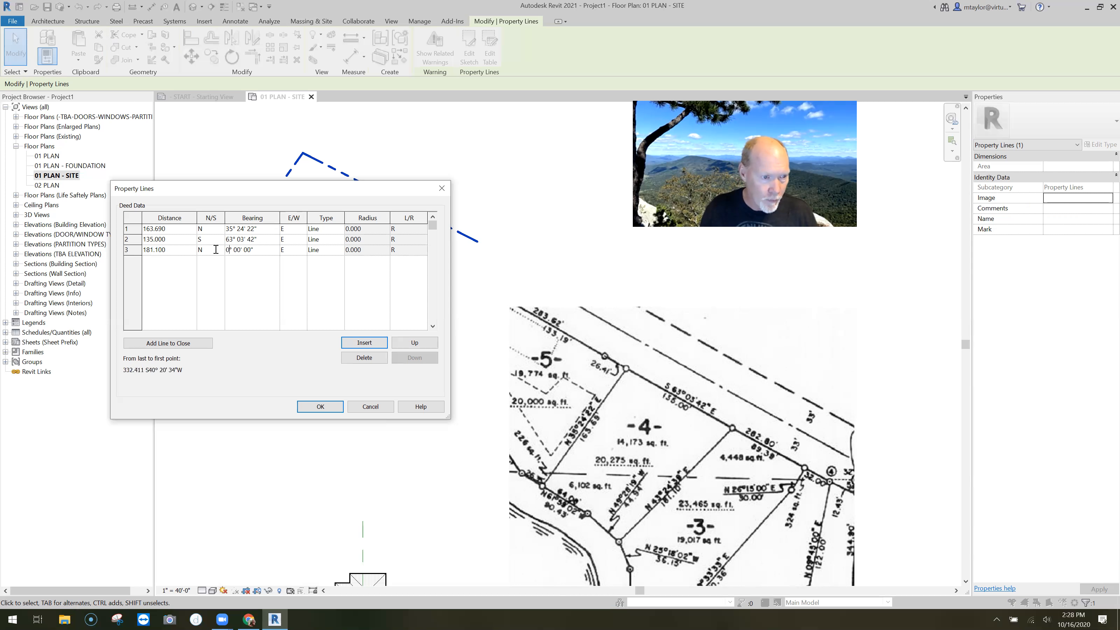
key(shift+Home)
text(43° )
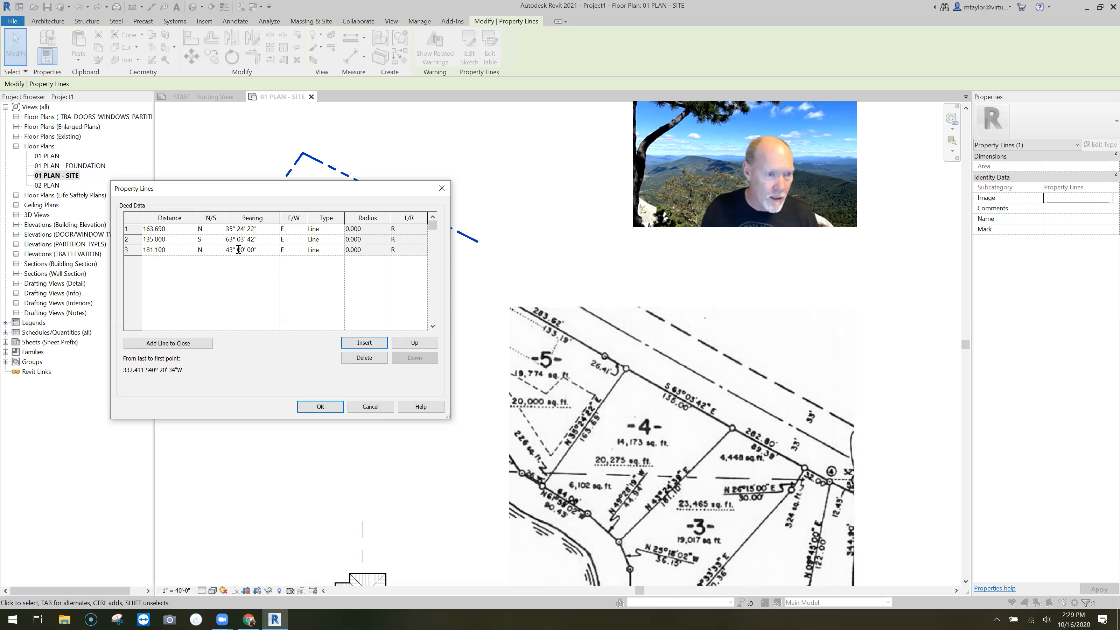
text(24)
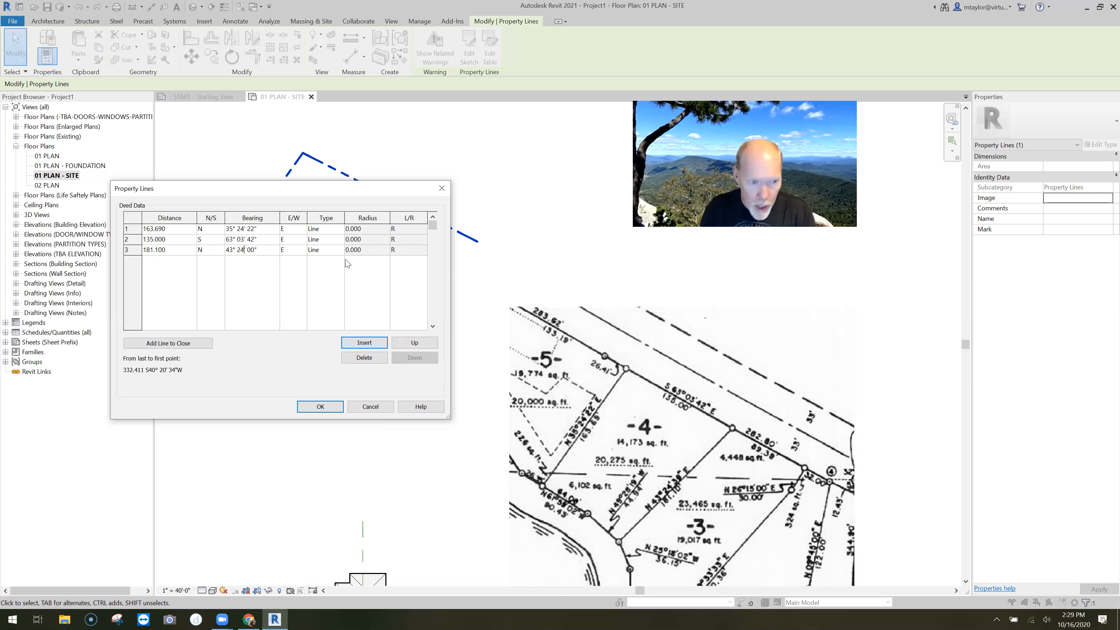
double_click(252, 249)
text(22)
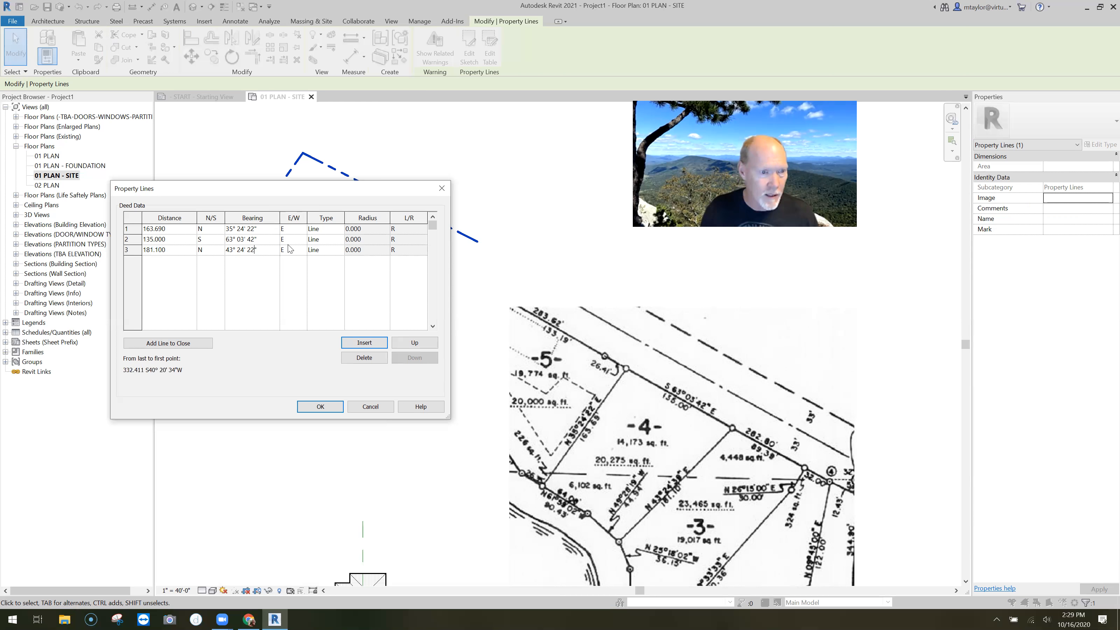
click(331, 406)
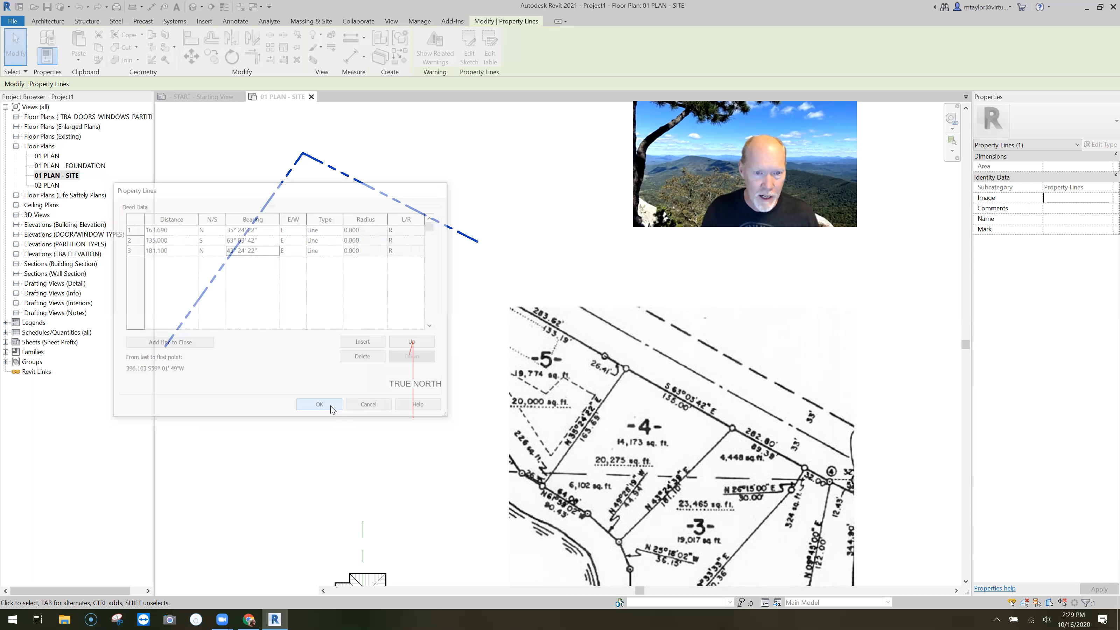
Step: Reopen the deed data table, change the third line's bearing direction to S and W, and accept it
scroll(331, 410, down, 3)
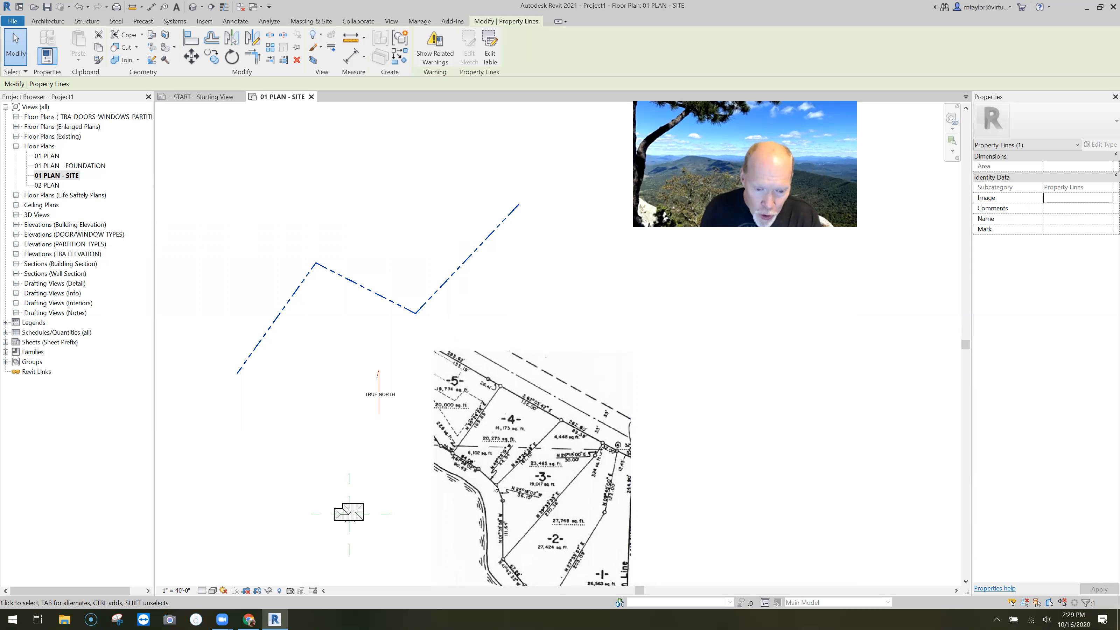
scroll(504, 486, up, 2)
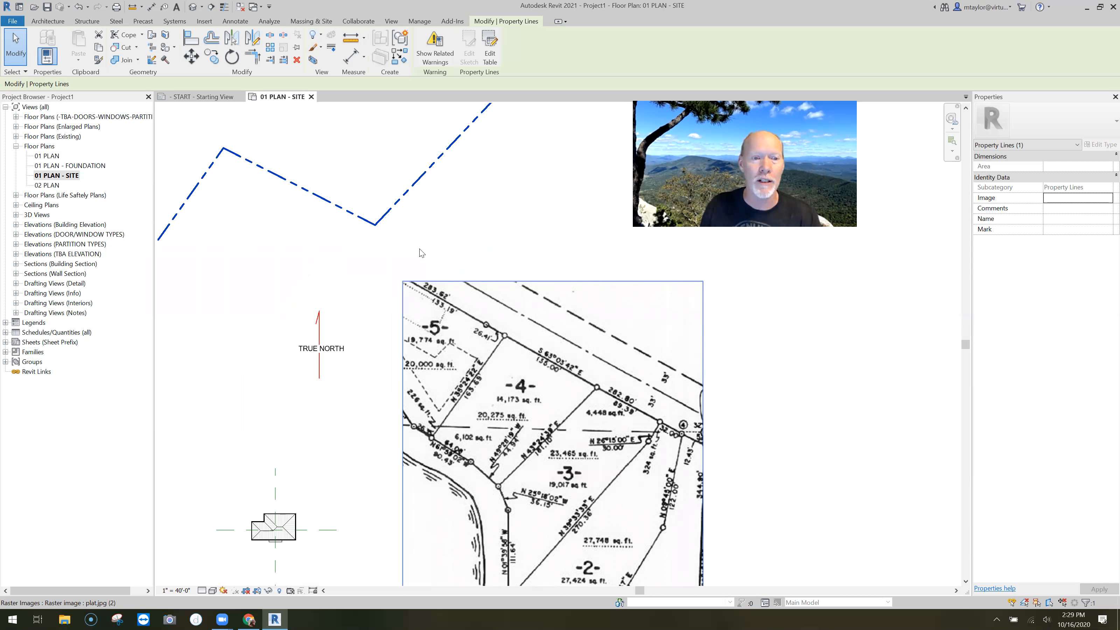
scroll(463, 140, down, 1)
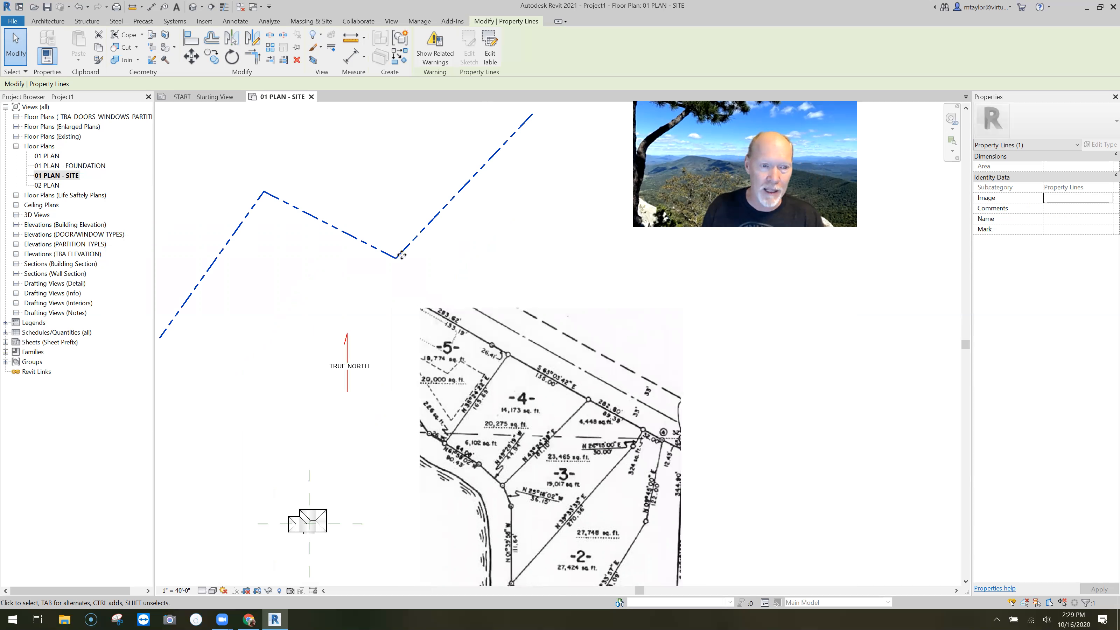
click(491, 55)
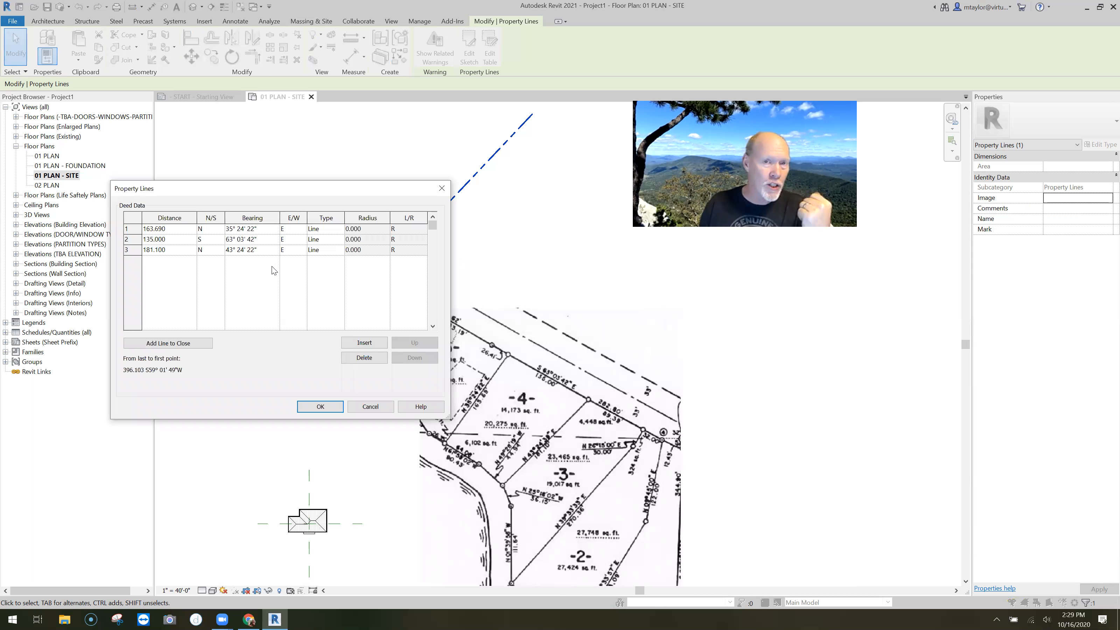
click(212, 250)
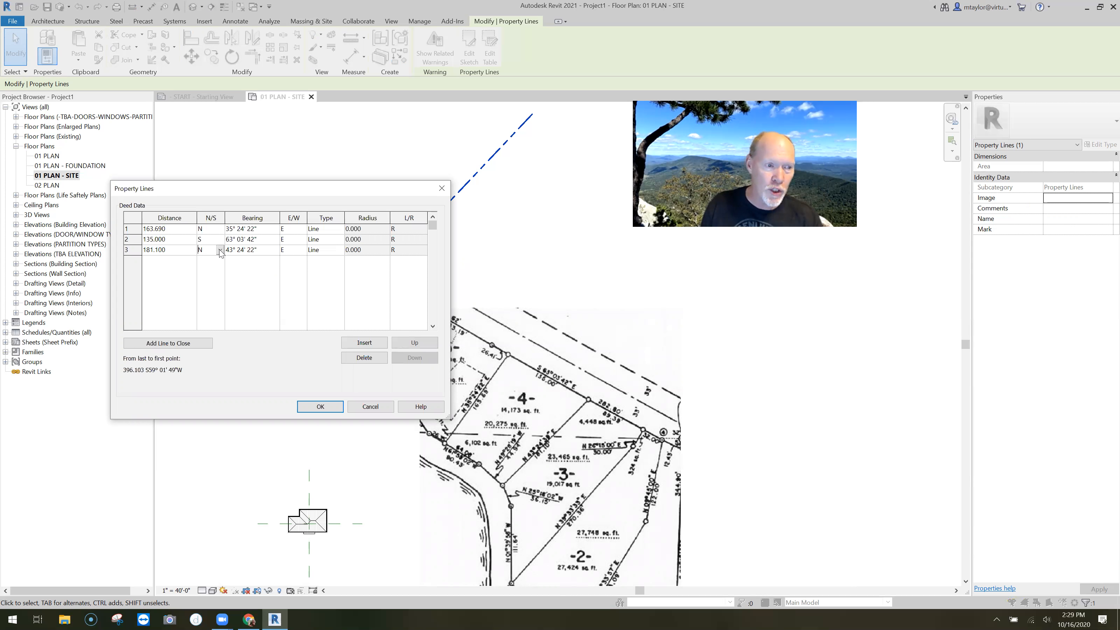
click(219, 251)
click(209, 264)
click(292, 249)
click(302, 249)
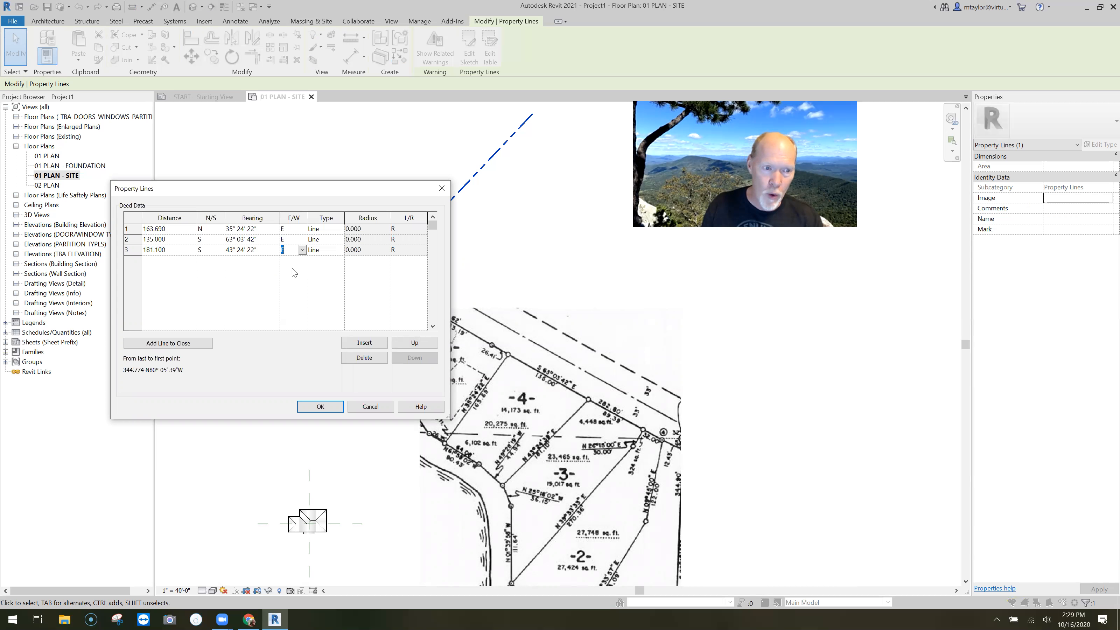
click(293, 266)
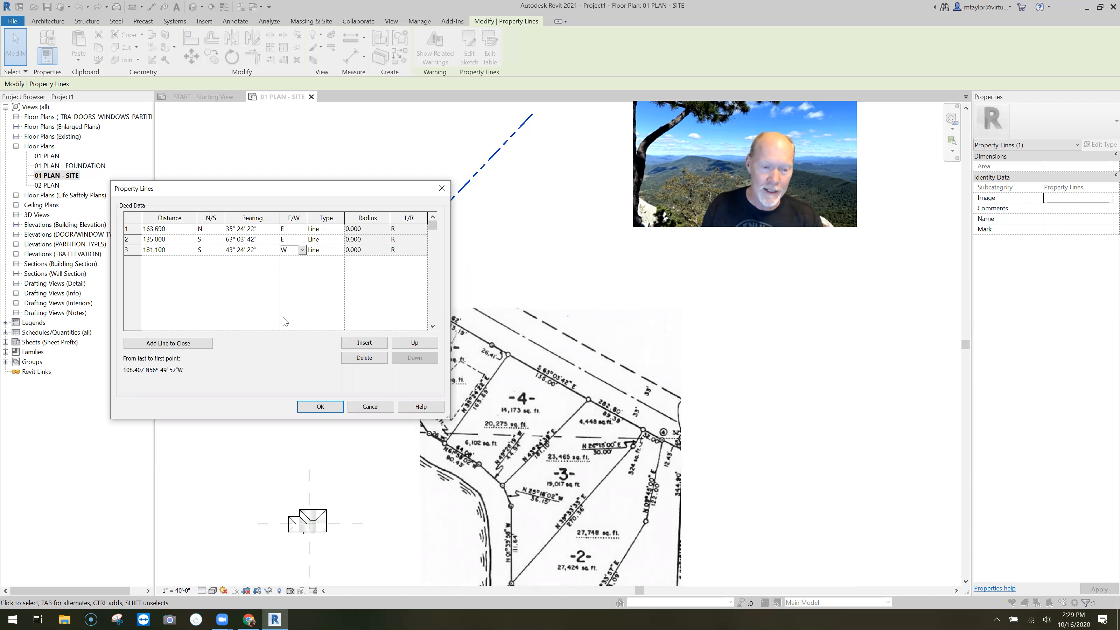
click(321, 407)
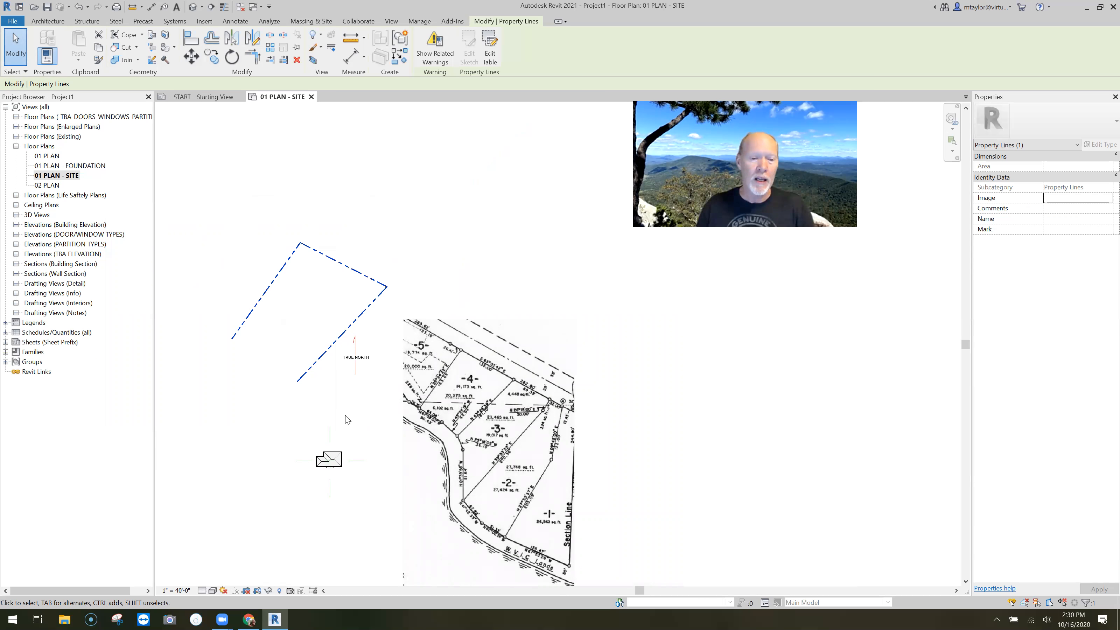
Step: Reopen the property line's deed data table and insert a fourth line with a distance of 44.94 feet
scroll(485, 413, up, 2)
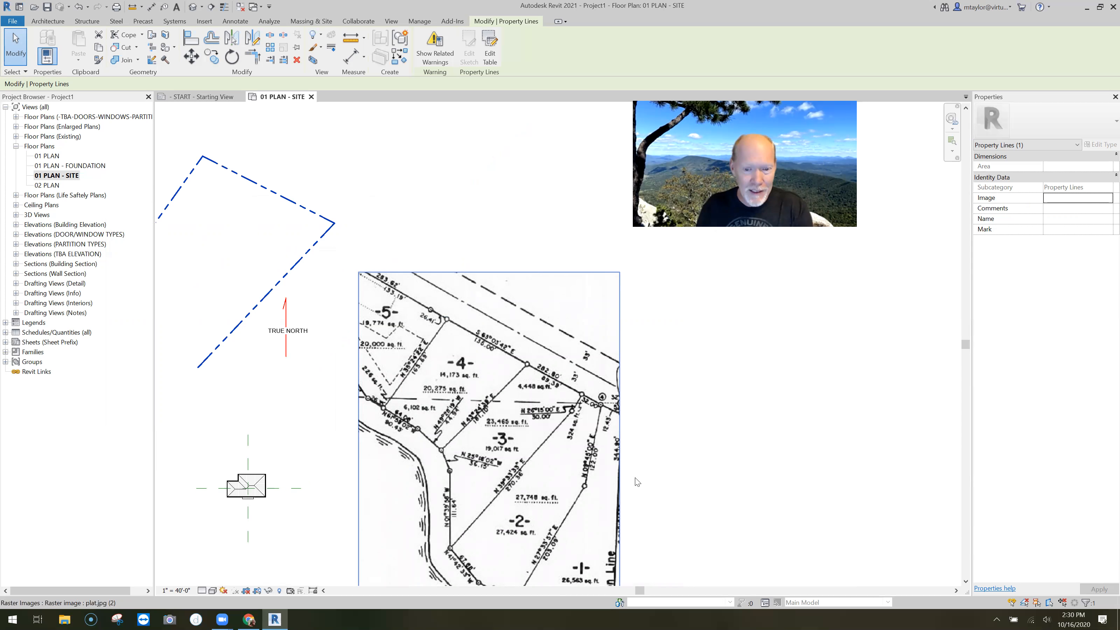
click(288, 513)
middle_drag(303, 516, 338, 490)
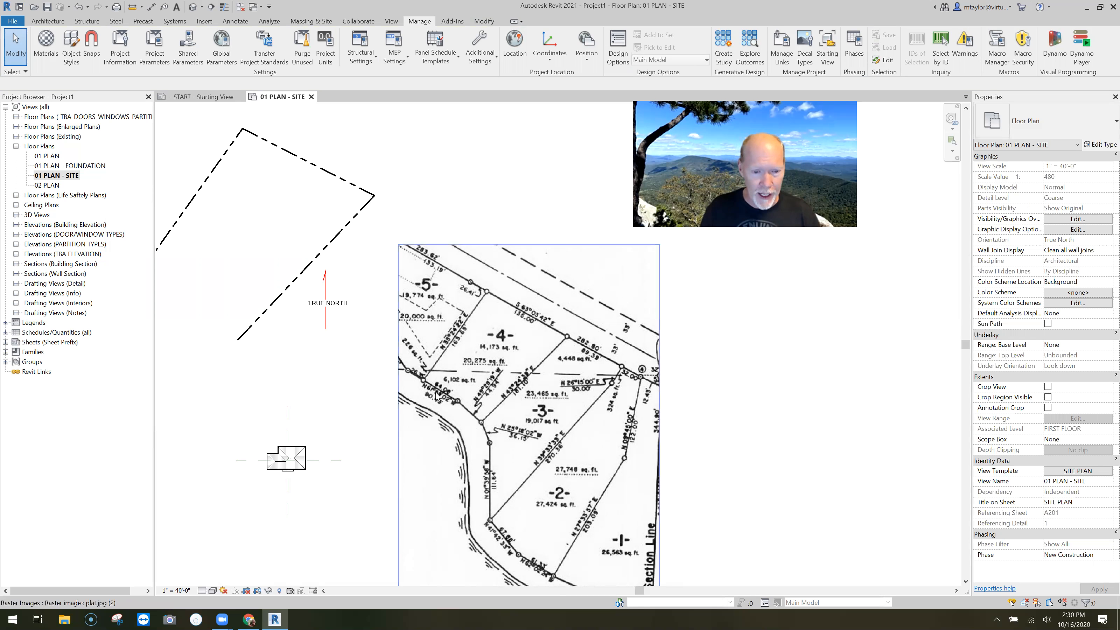
scroll(471, 425, up, 2)
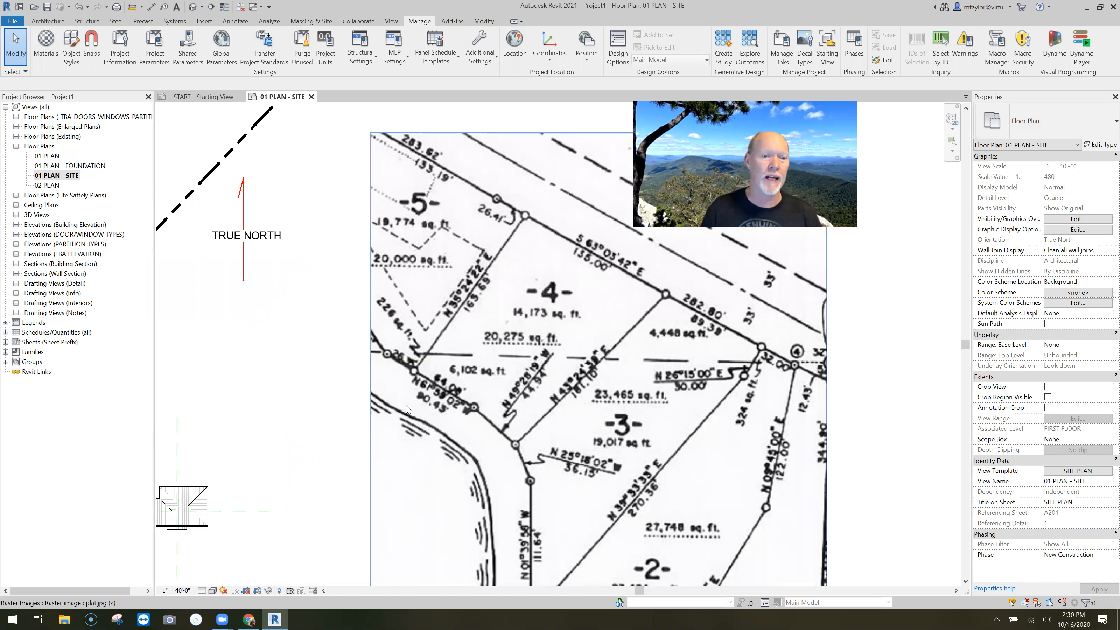
scroll(409, 407, down, 2)
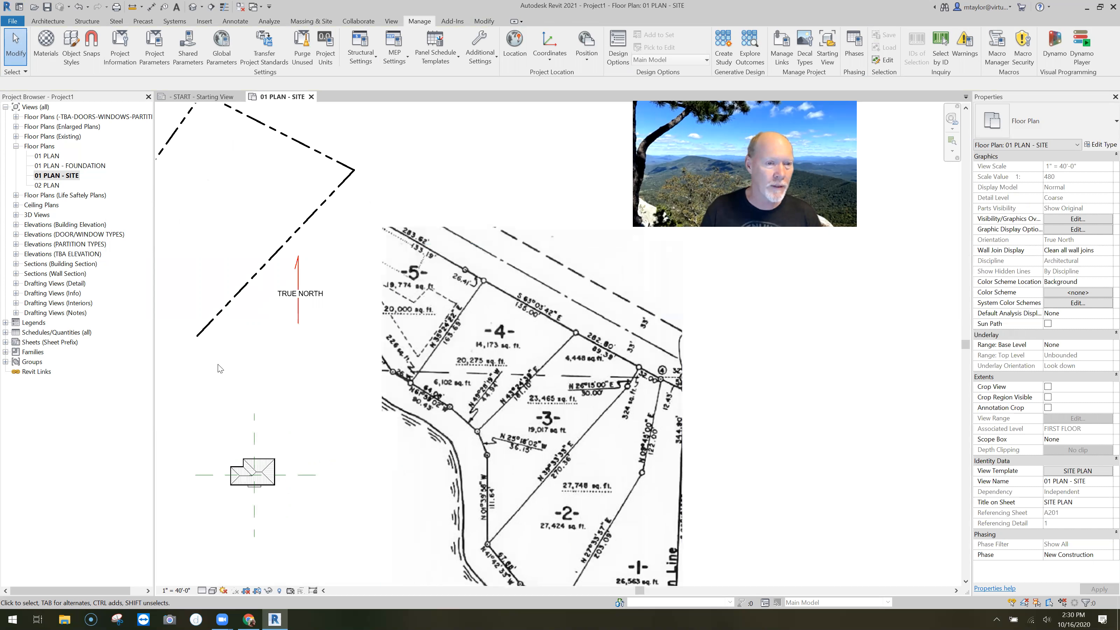
click(203, 366)
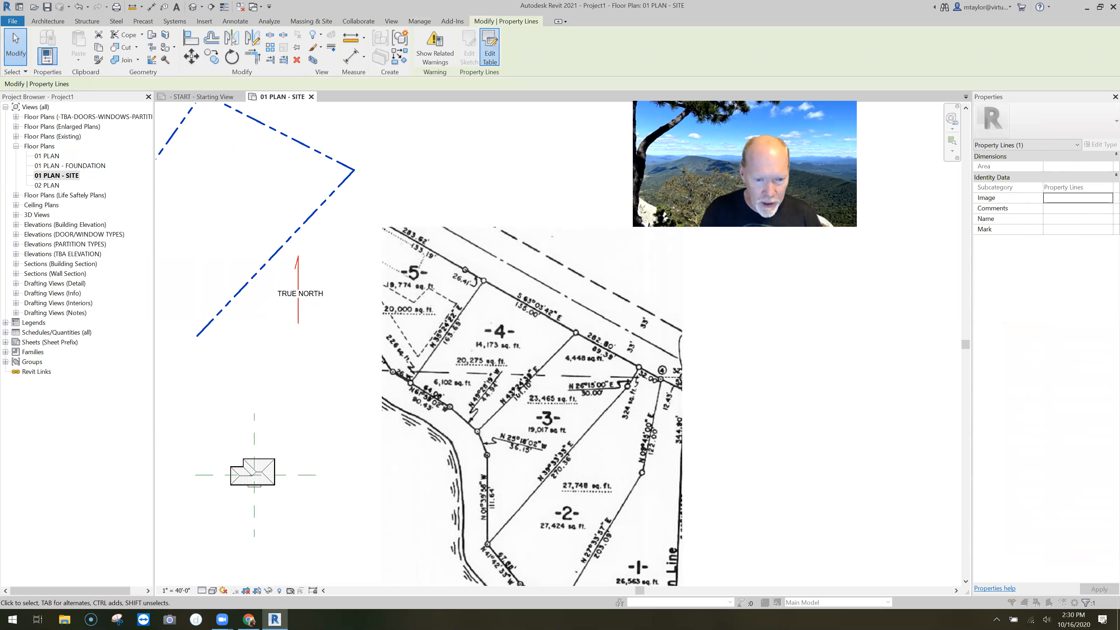
click(359, 343)
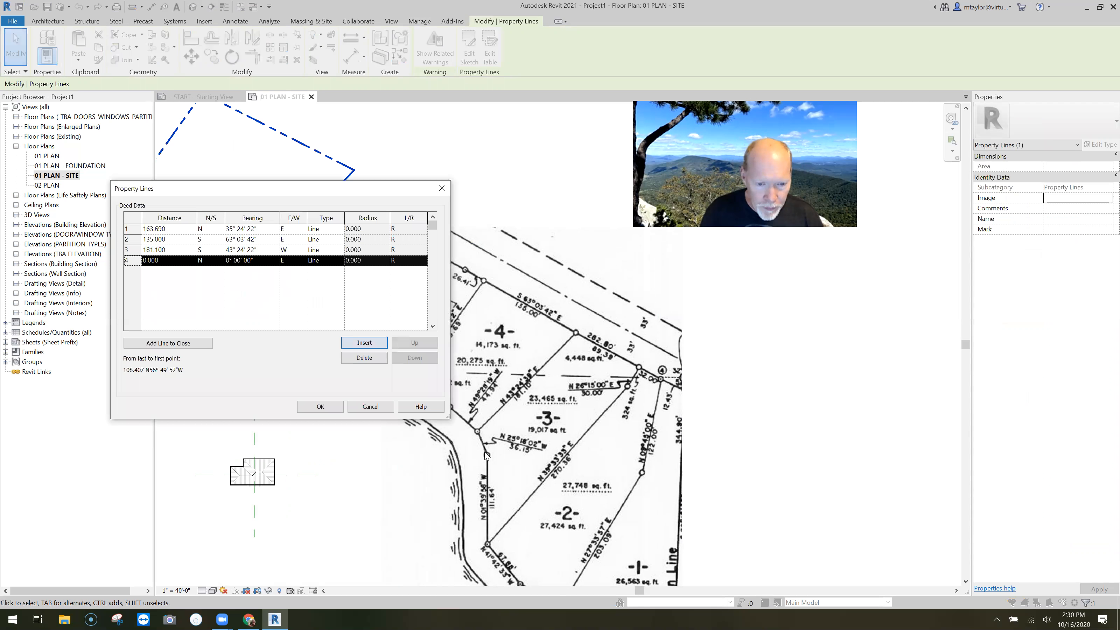
click(169, 260)
text(4)
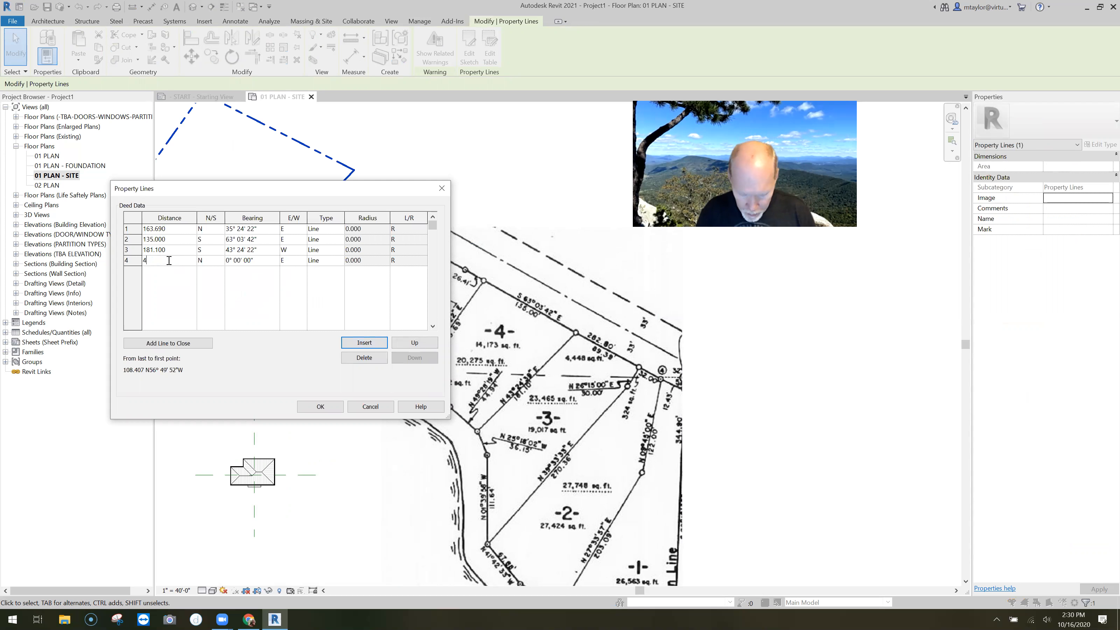
text(4.)
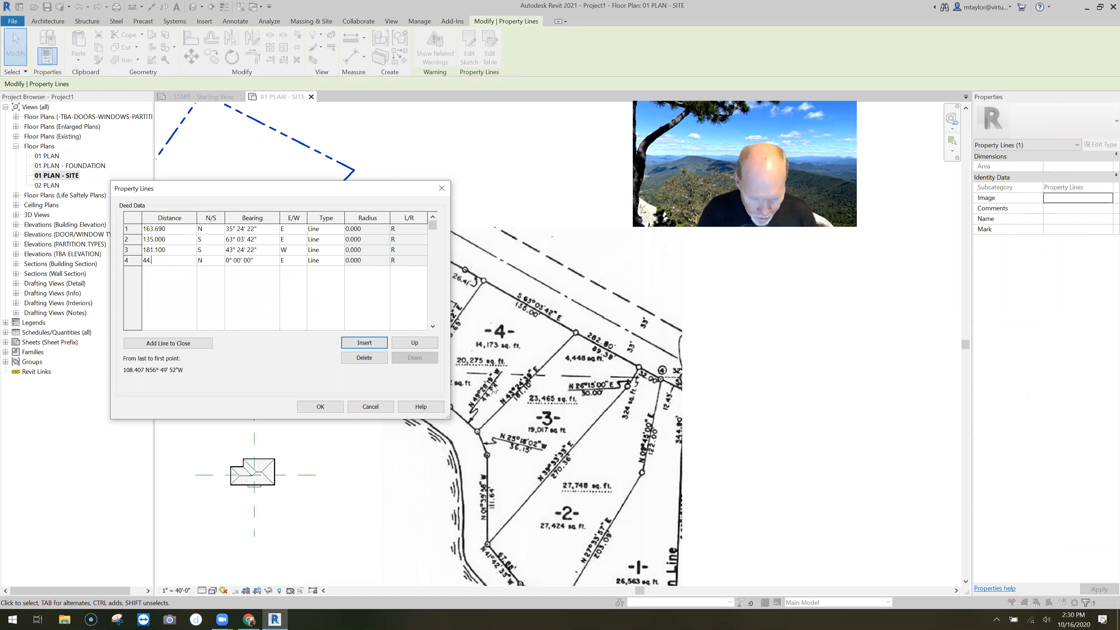
text(94)
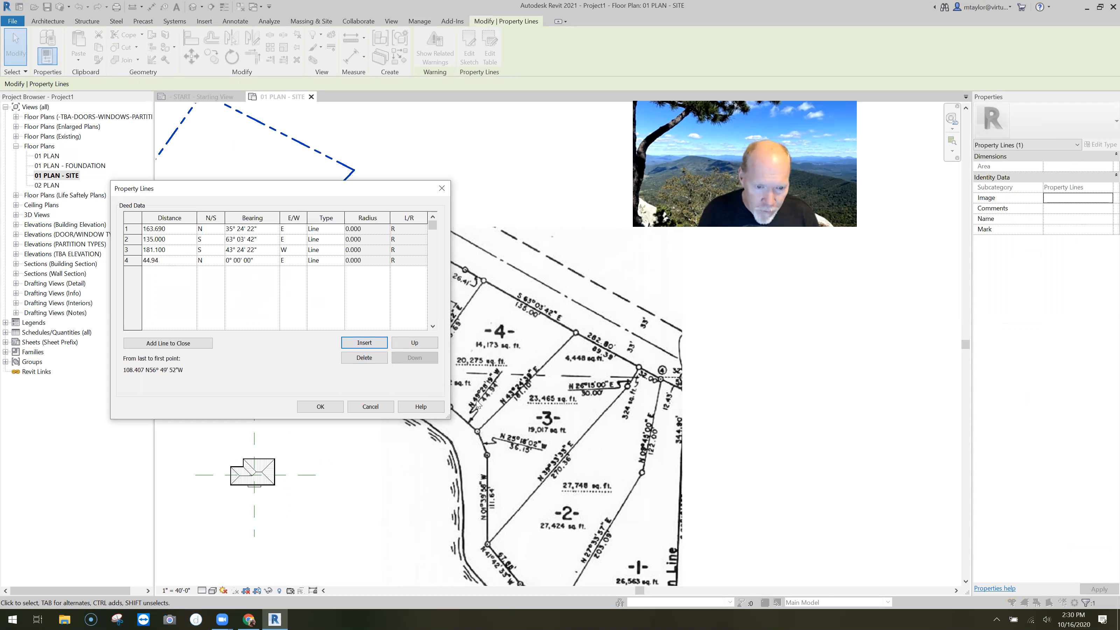
Step: Set the fourth deed line's bearing to N 49° 28' 19" W and accept the deed data
click(228, 261)
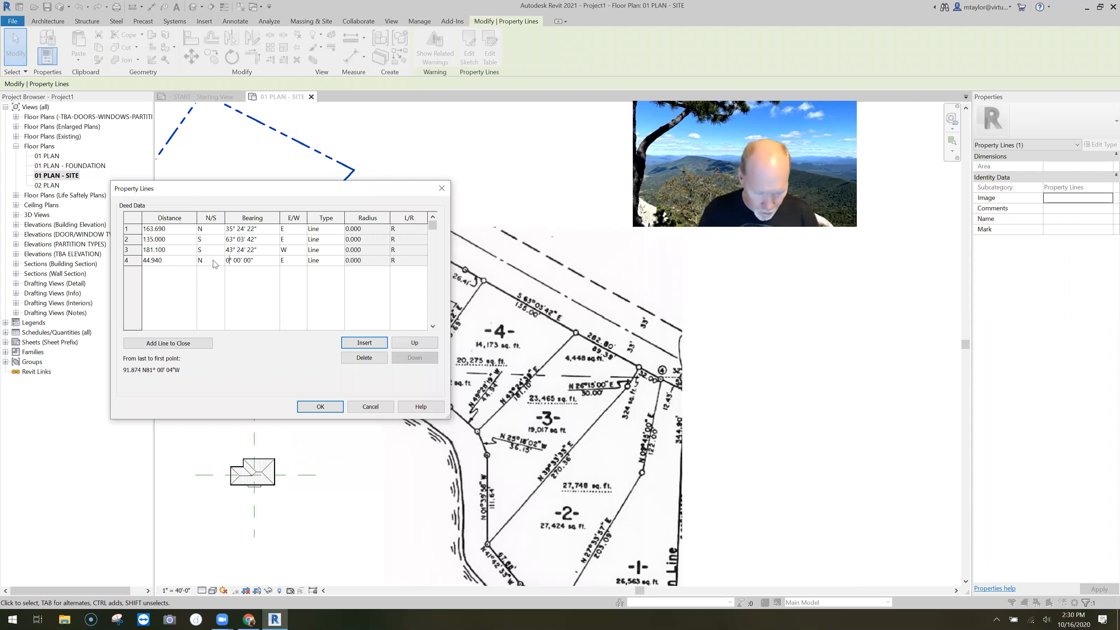
text(9)
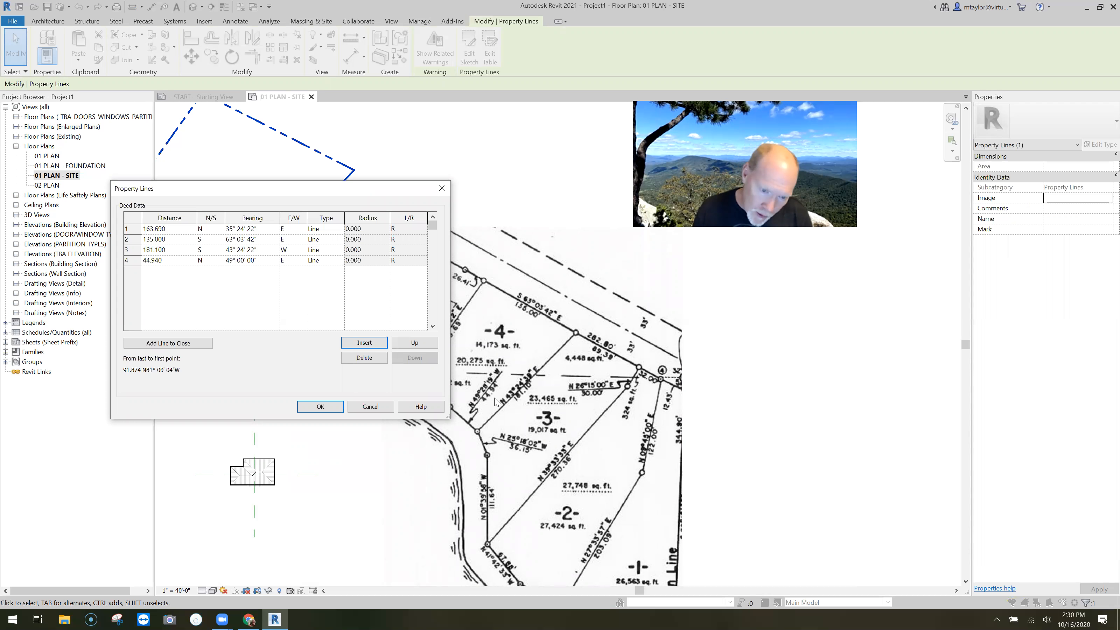
double_click(242, 260)
text(28)
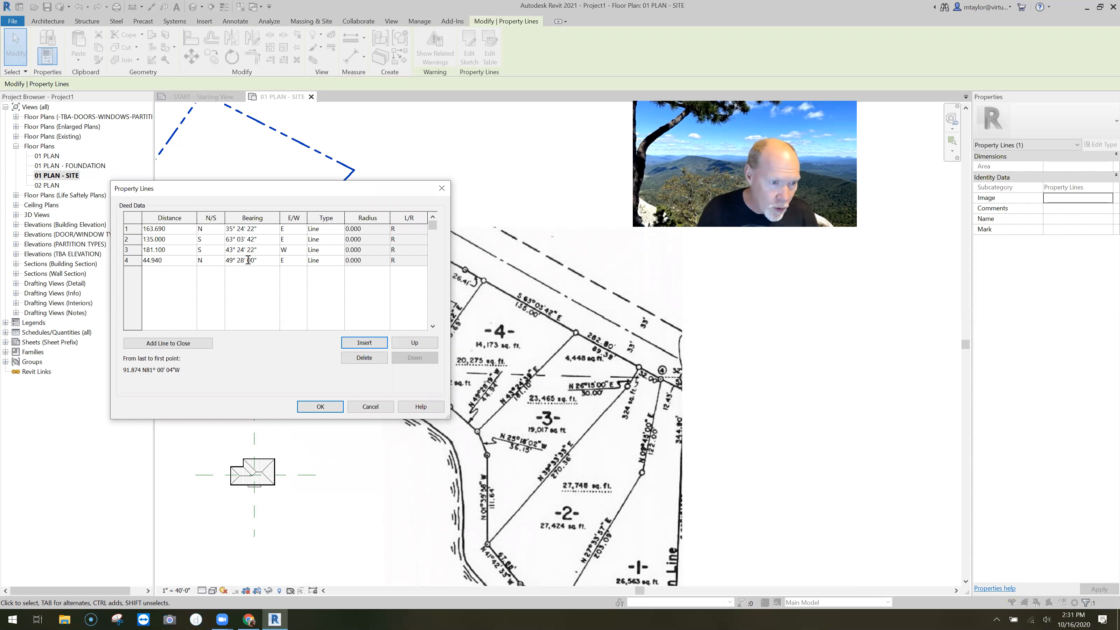
double_click(251, 260)
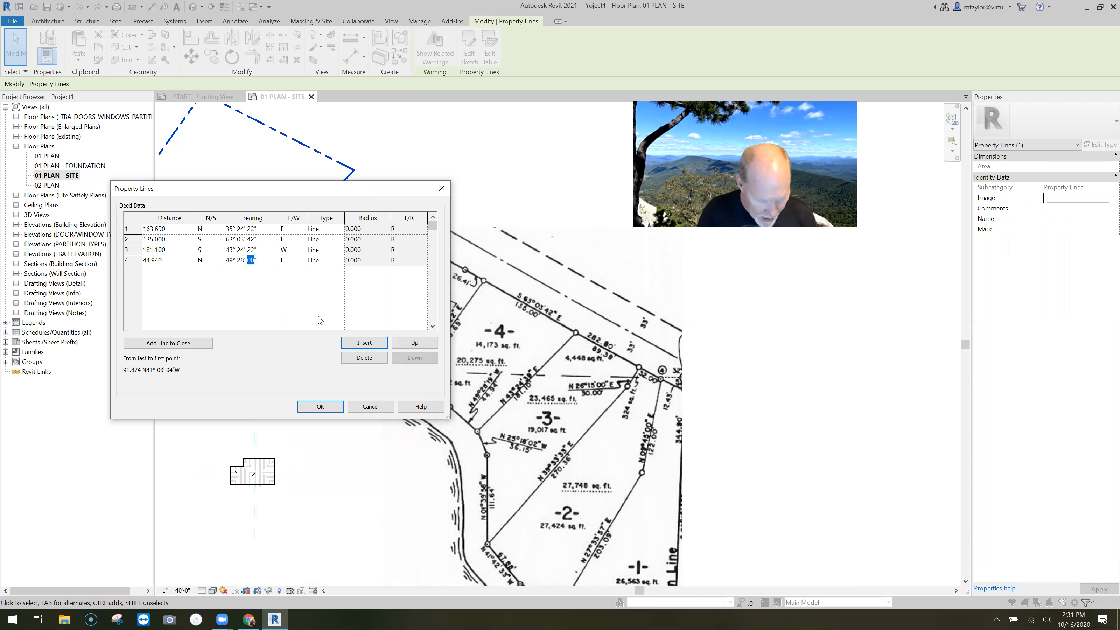
text(19)
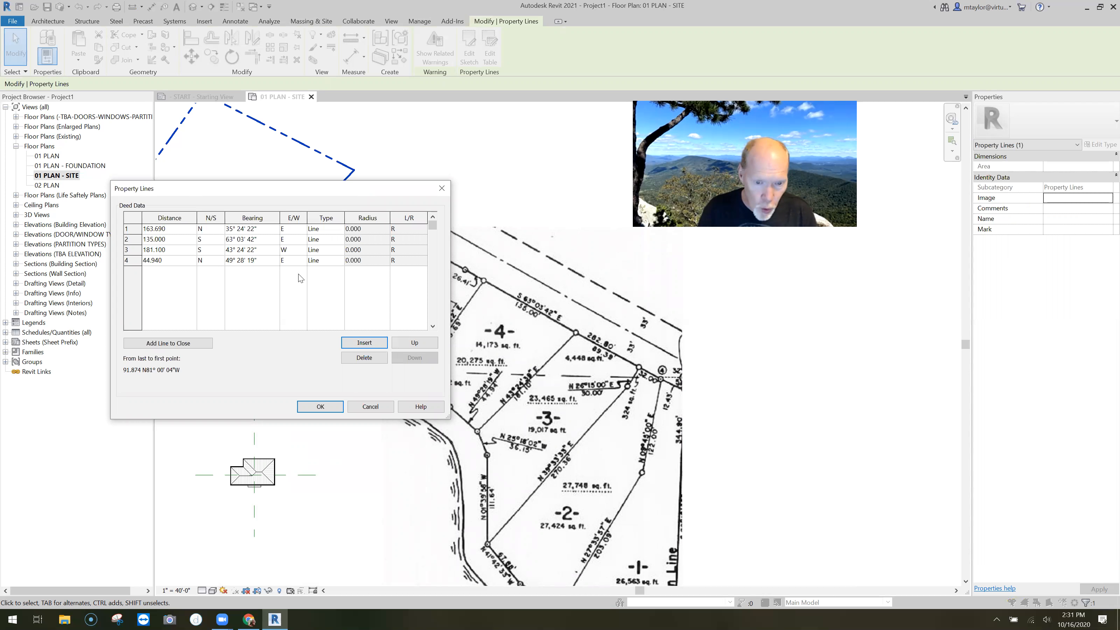
click(302, 260)
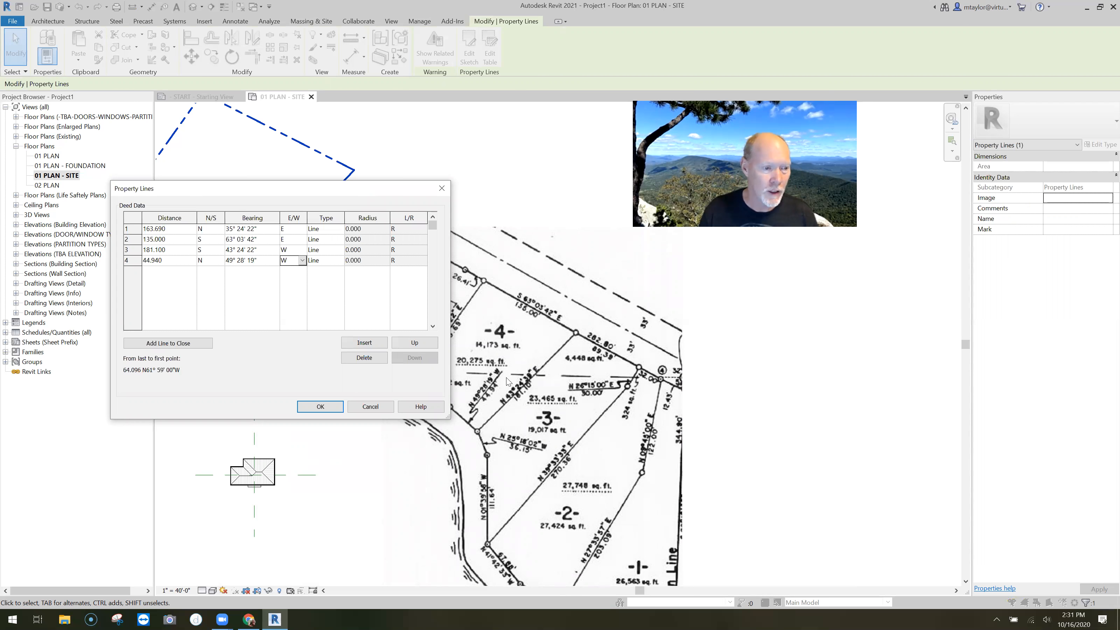
click(324, 407)
scroll(273, 413, down, 2)
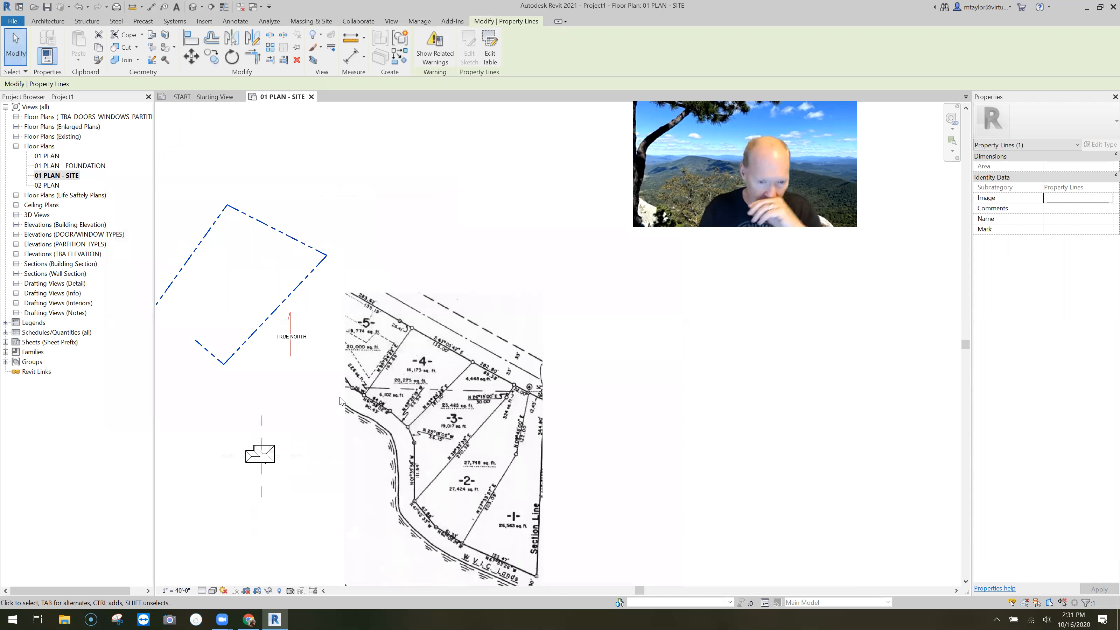
Step: Reopen the property line's deed data table and insert a fifth line with a distance of 64.08 feet
middle_drag(340, 400, 443, 396)
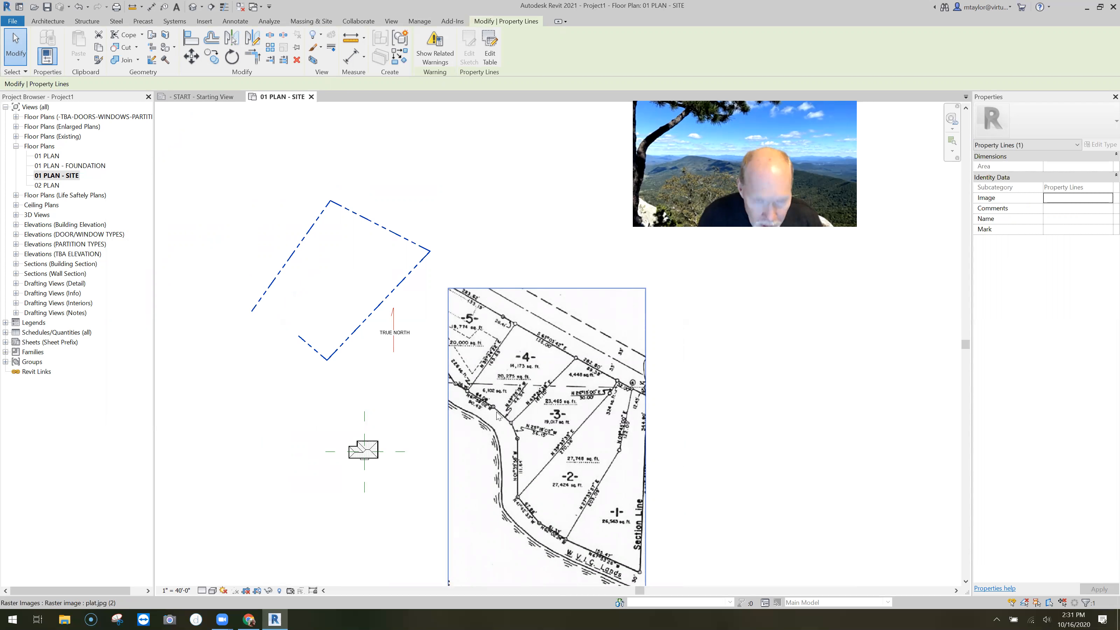
scroll(499, 416, up, 3)
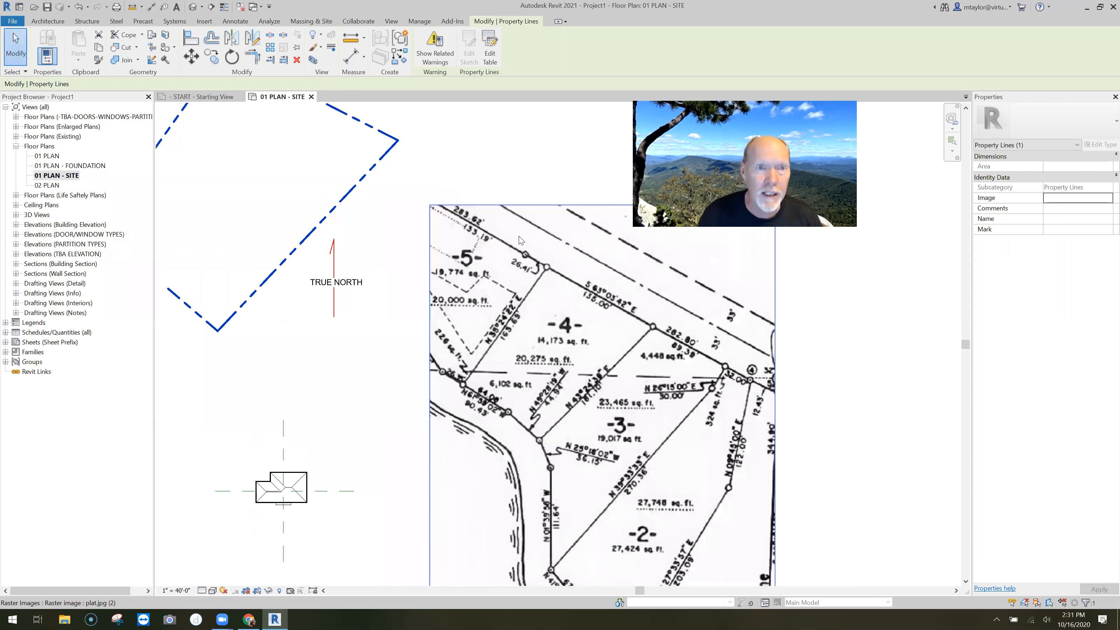
click(493, 60)
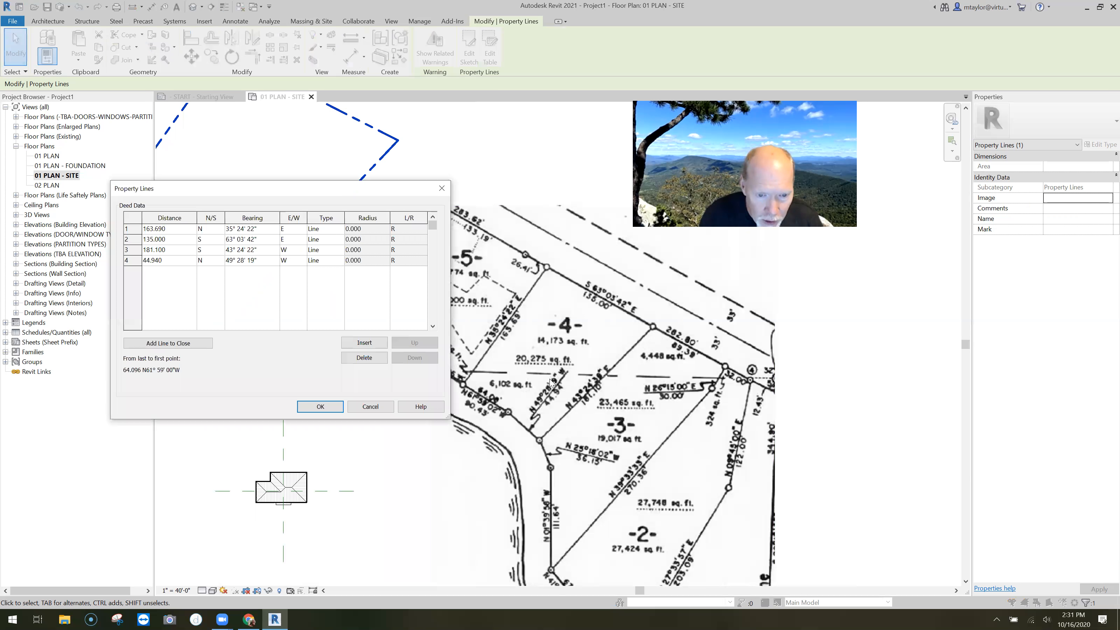
click(364, 343)
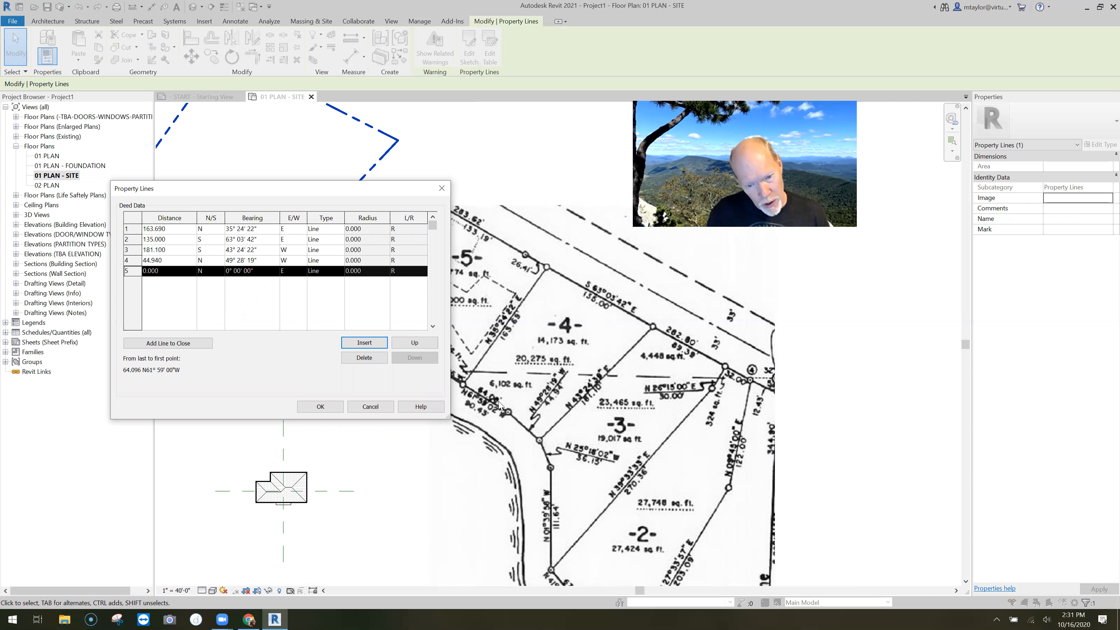
click(170, 271)
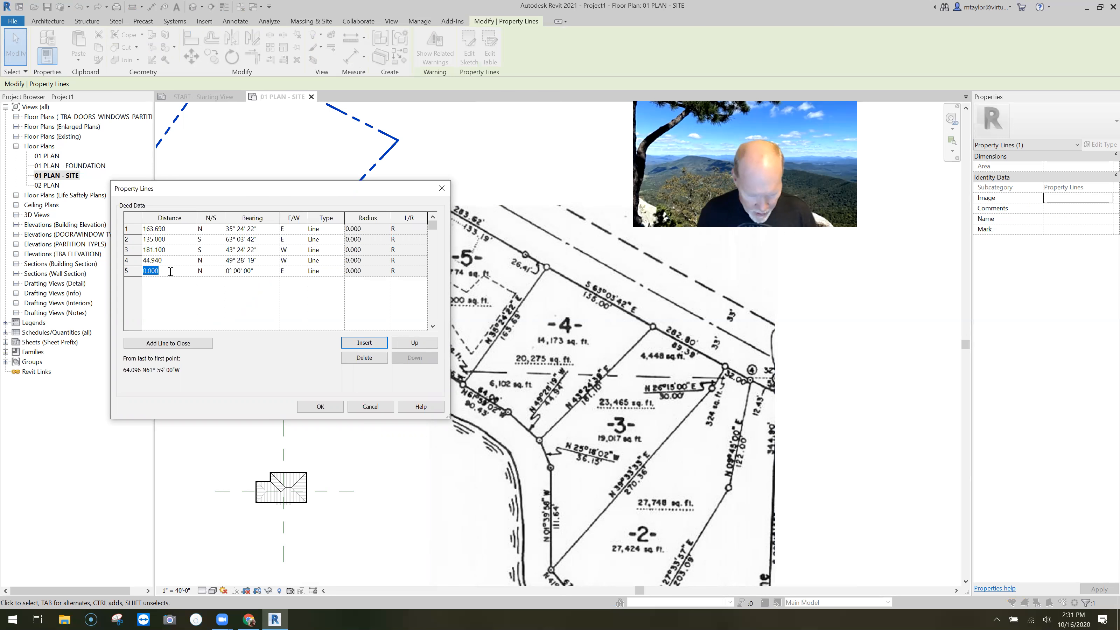
text(64.08)
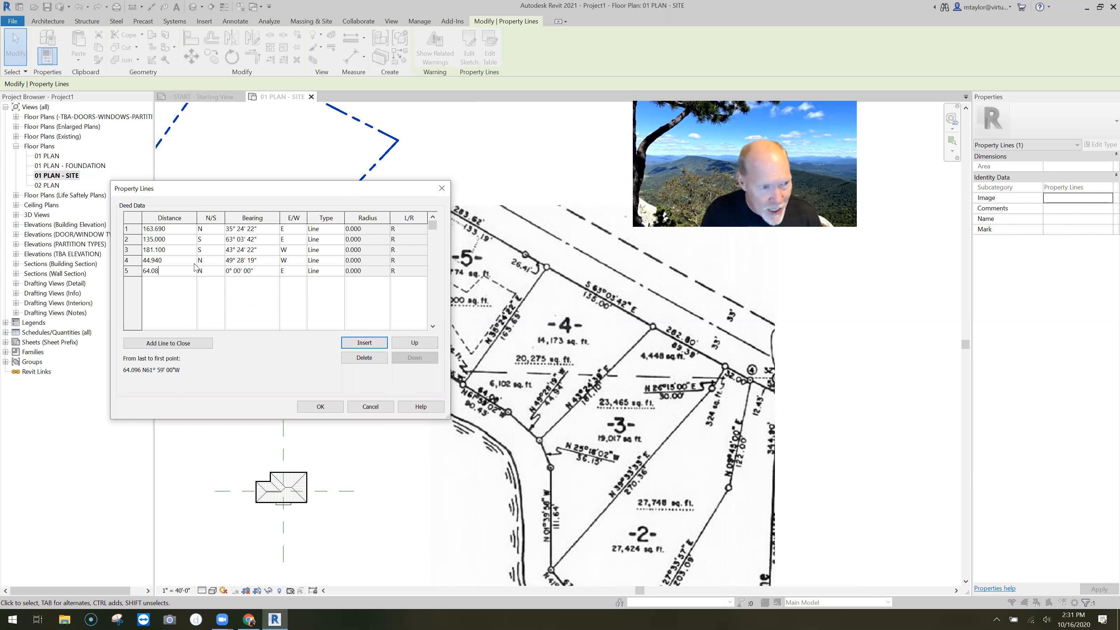
Step: Set the fifth deed line's bearing angle to 61° 59' 02" and accept the deed data
click(229, 271)
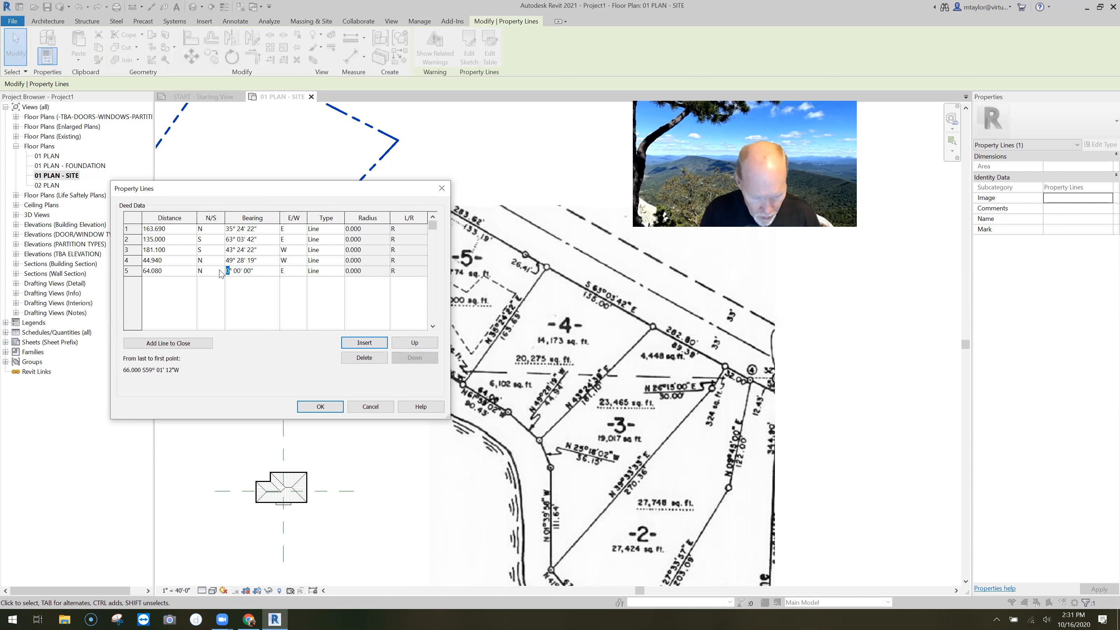
text(61)
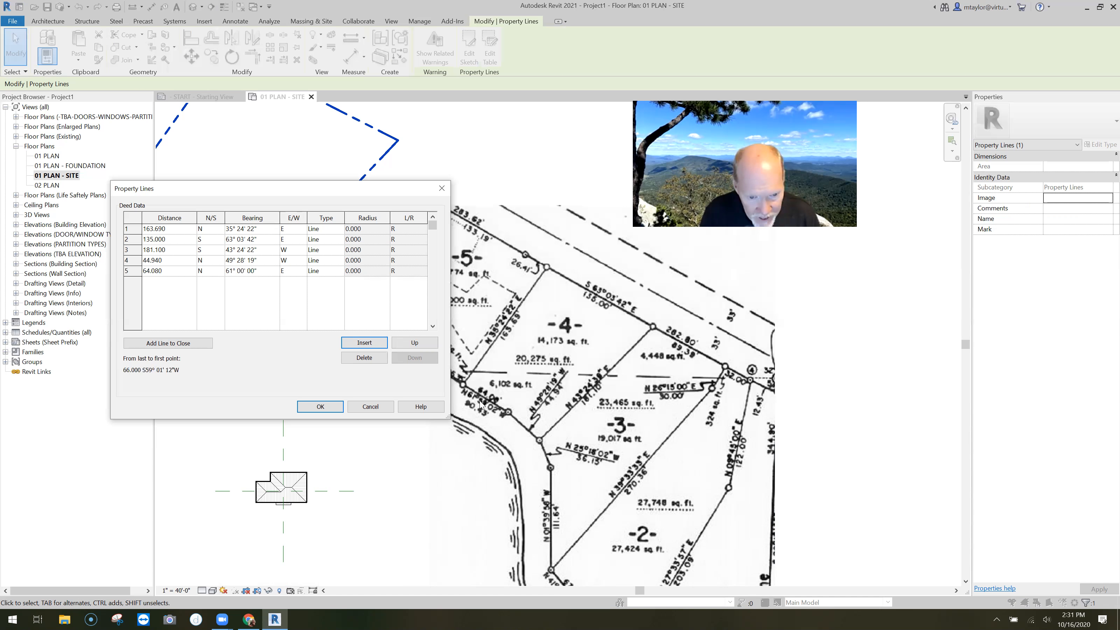
click(243, 272)
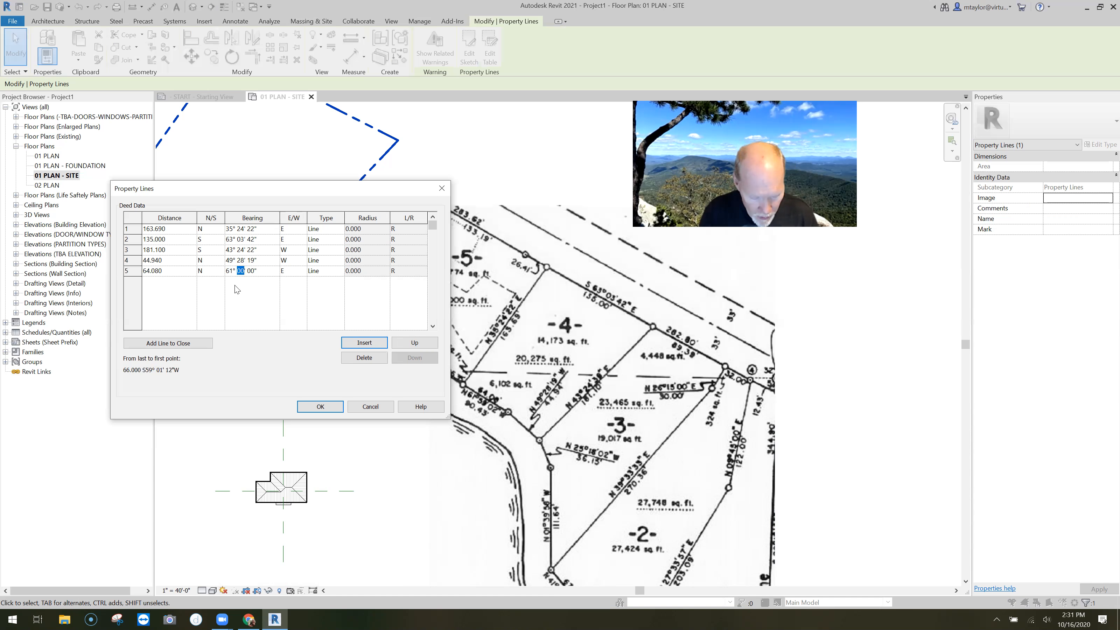
text(59)
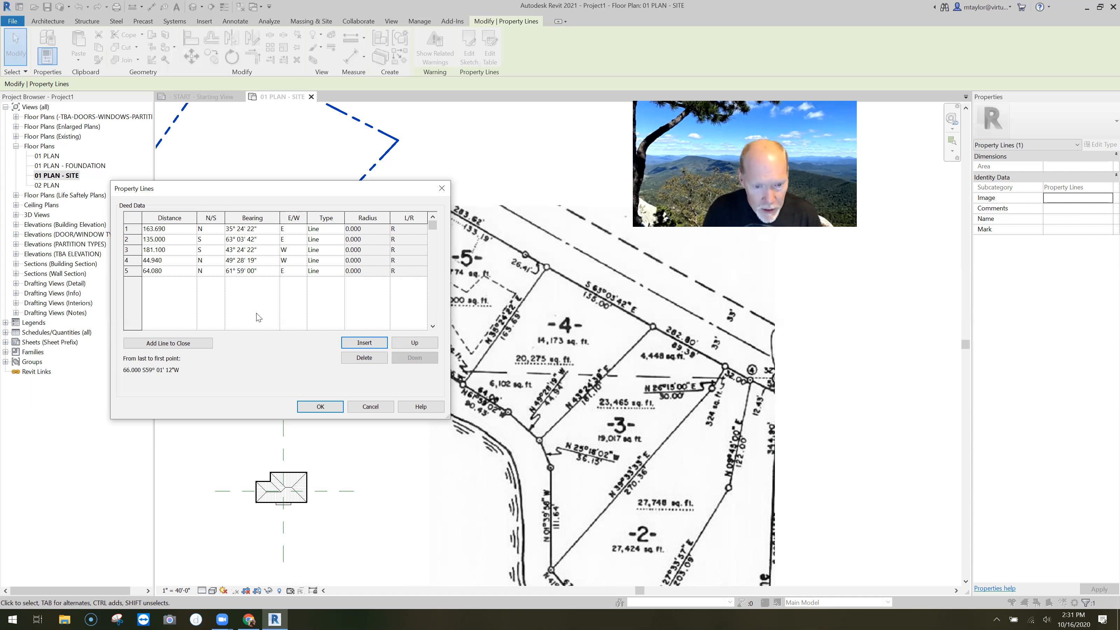
click(253, 272)
text(2)
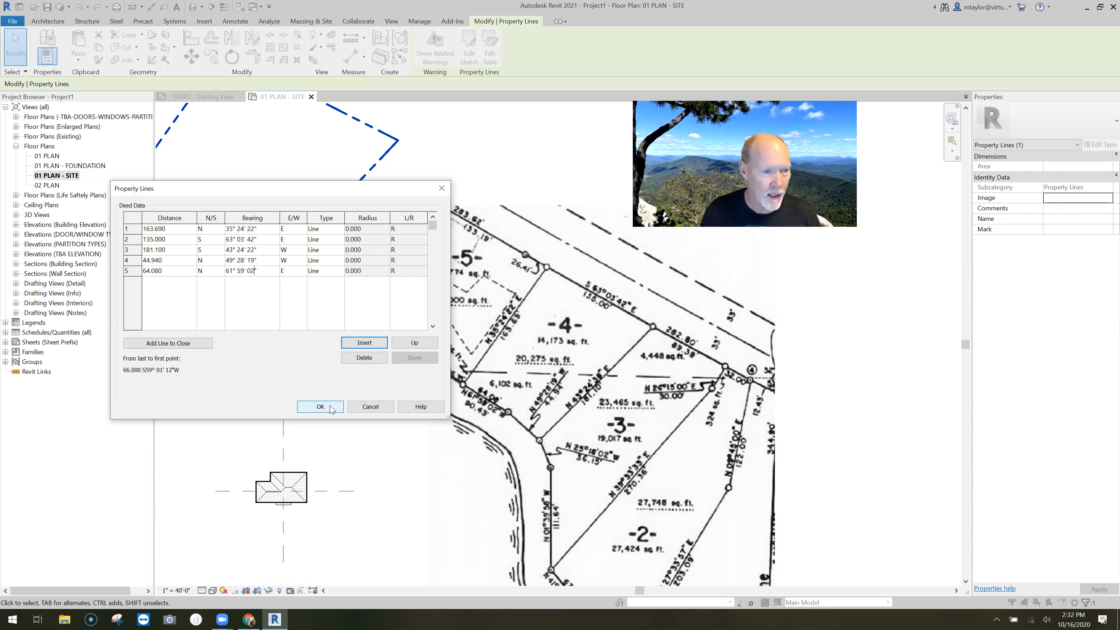
key(Return)
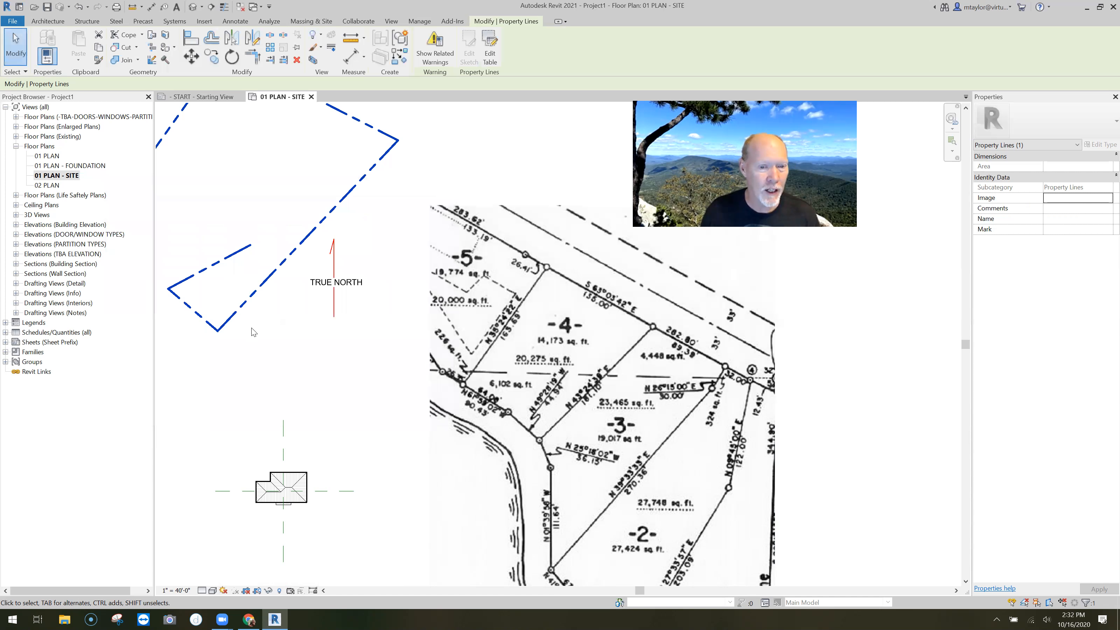
Step: Reopen the deed data table, change the fifth line's bearing direction from east to W, and accept it
scroll(329, 358, down, 1)
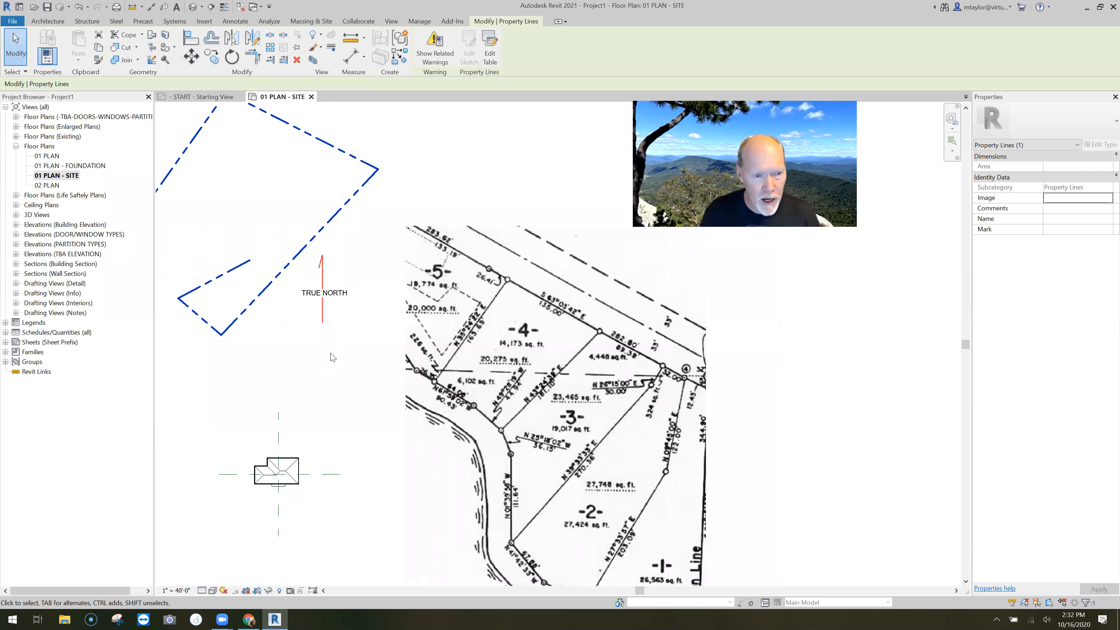
middle_drag(332, 357, 421, 349)
click(490, 57)
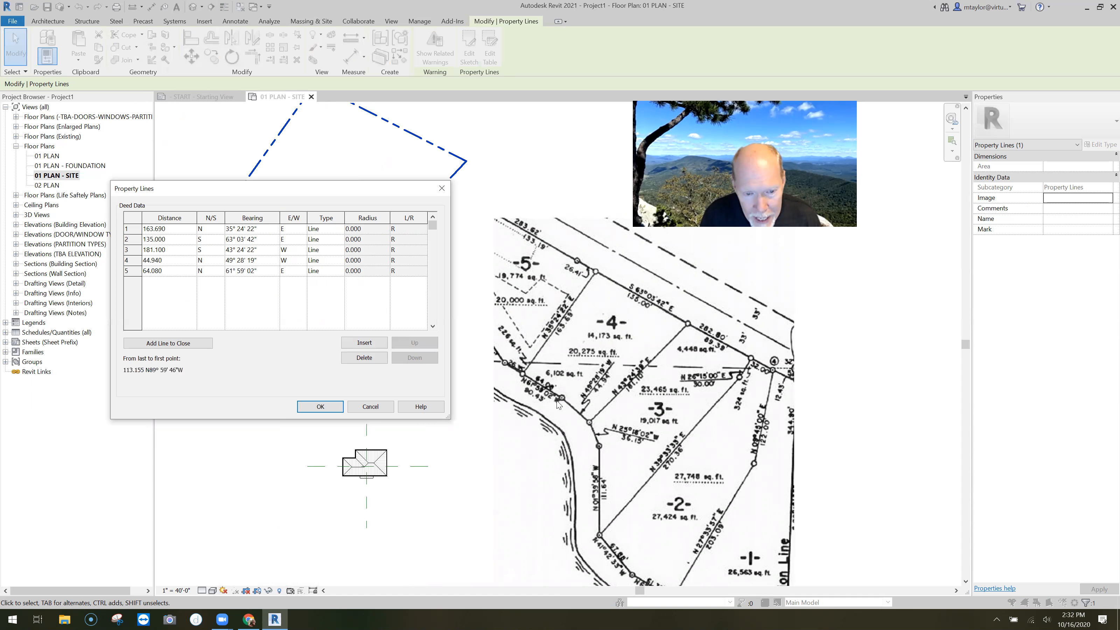
click(290, 271)
text(E)
key(alt+Down)
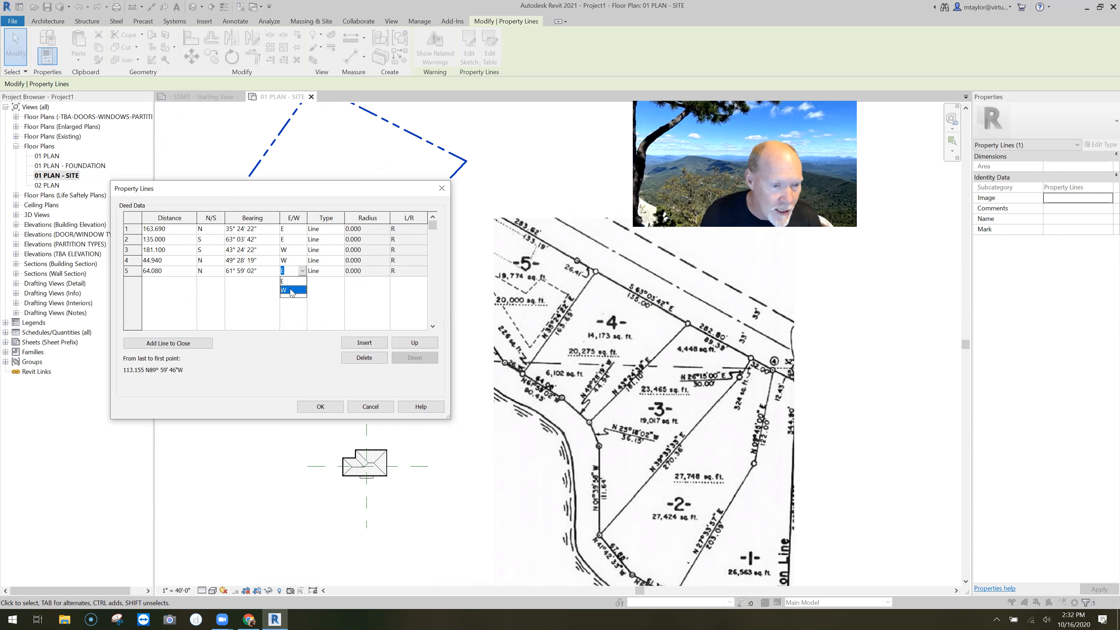
click(327, 403)
scroll(278, 333, down, 1)
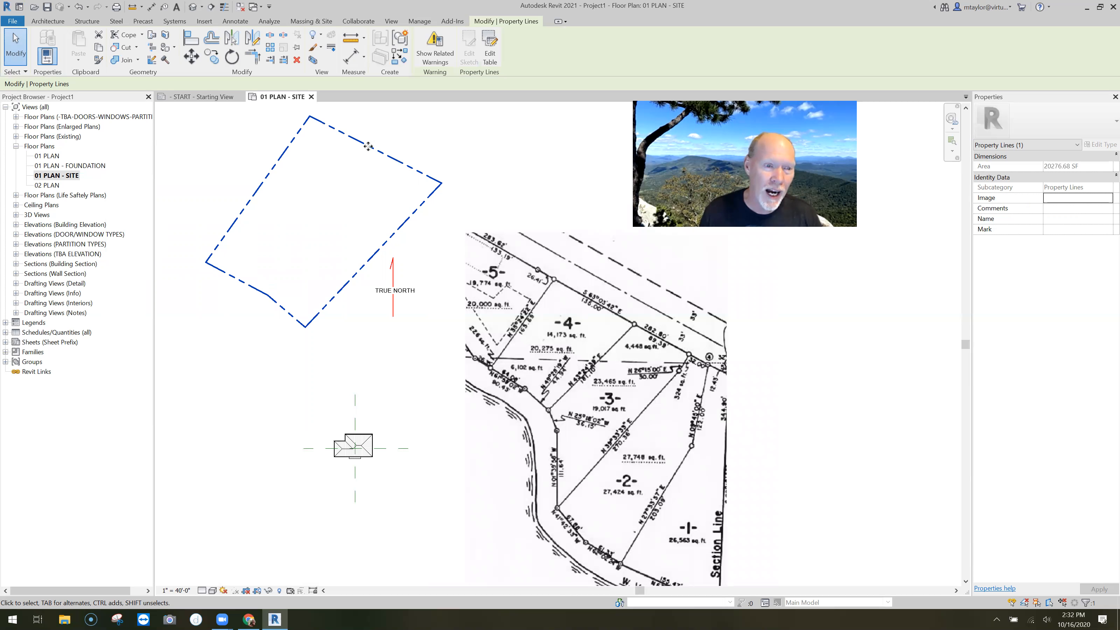
Step: Review the property line's deed data table for closure, close it, and clear the selection
click(329, 213)
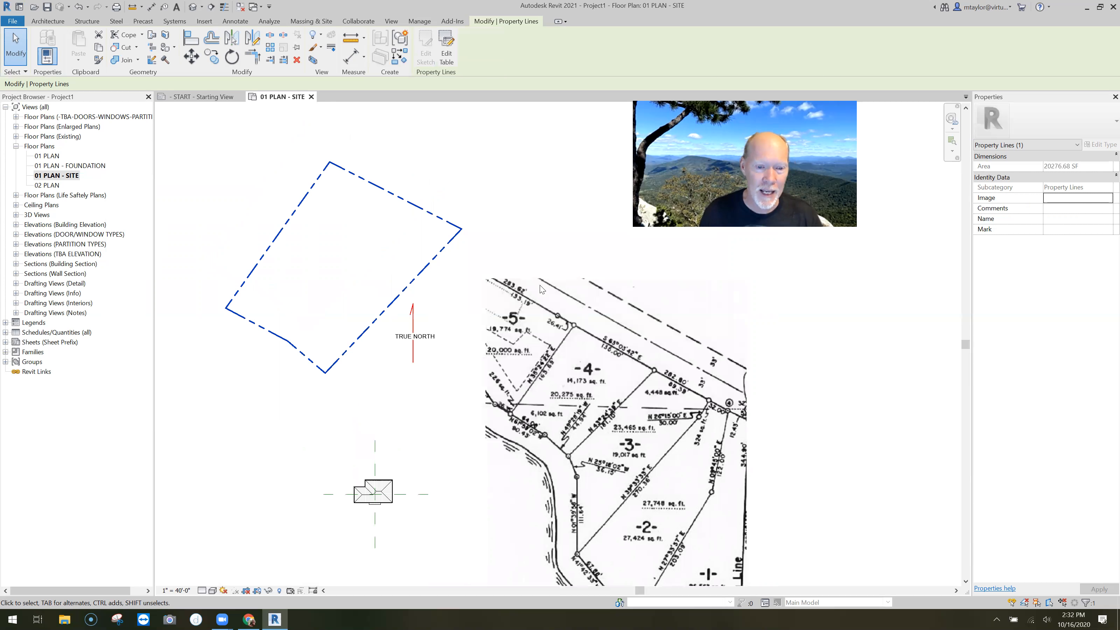
click(446, 58)
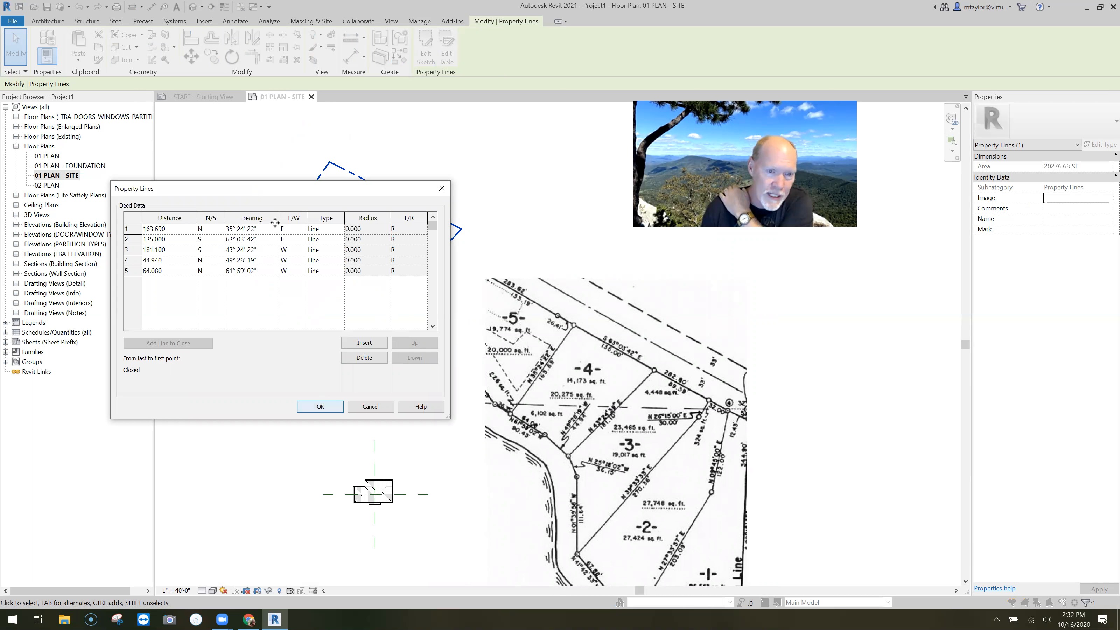
key(Return)
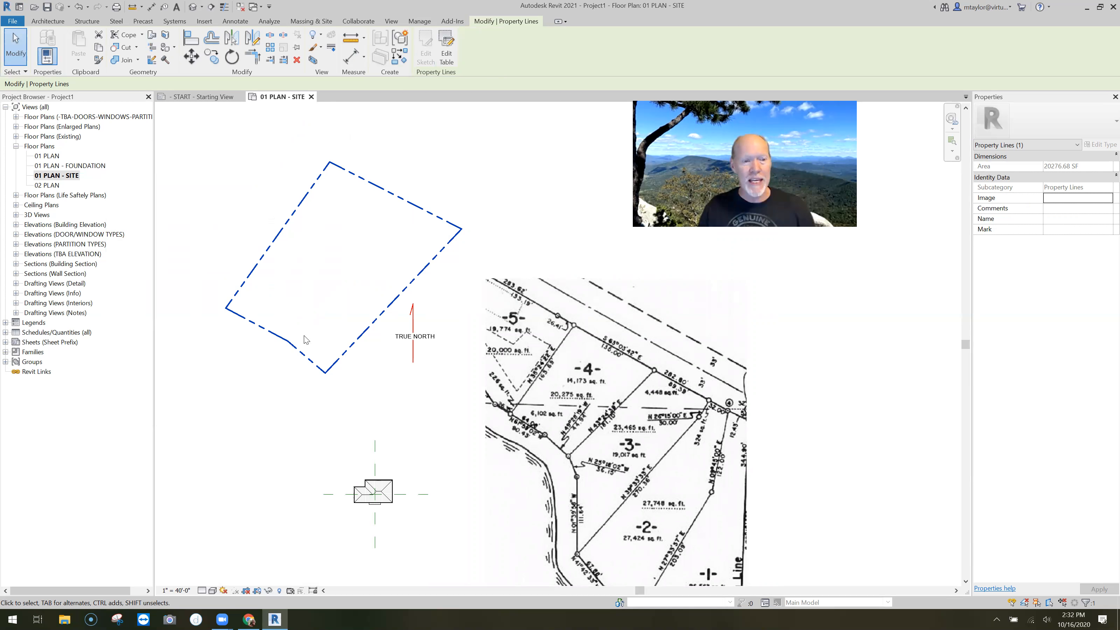
middle_drag(283, 387, 291, 399)
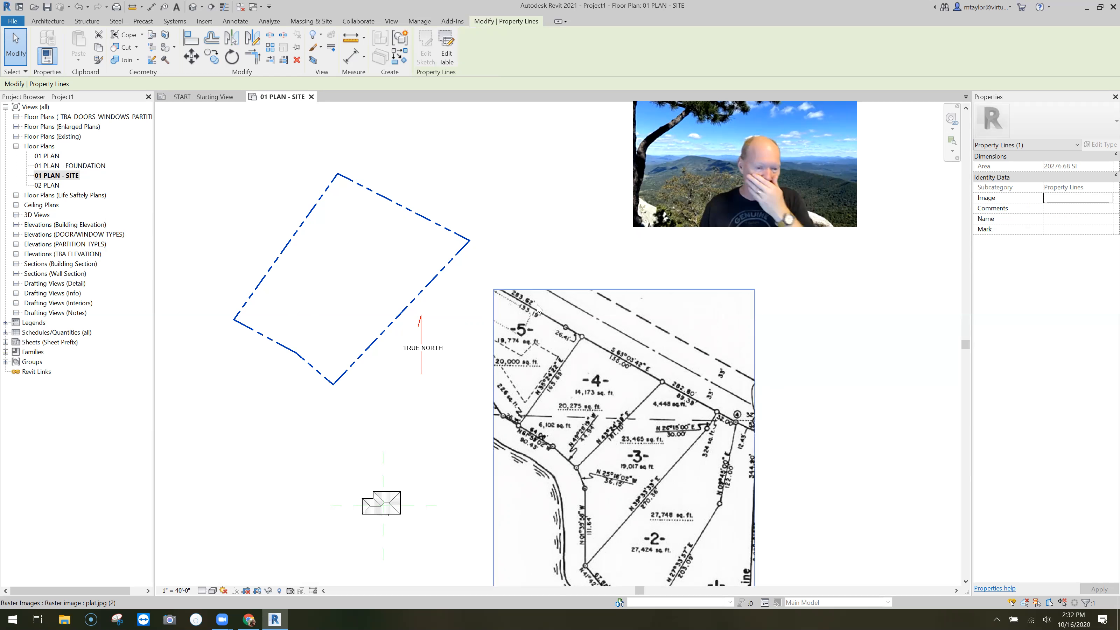
click(609, 401)
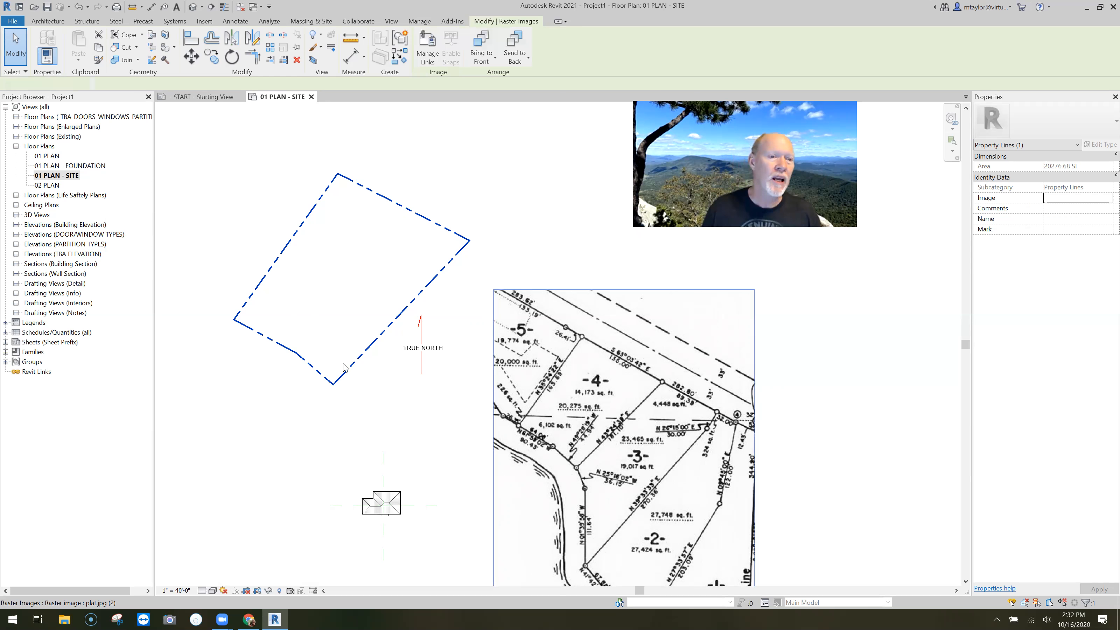
click(328, 267)
scroll(328, 253, up, 1)
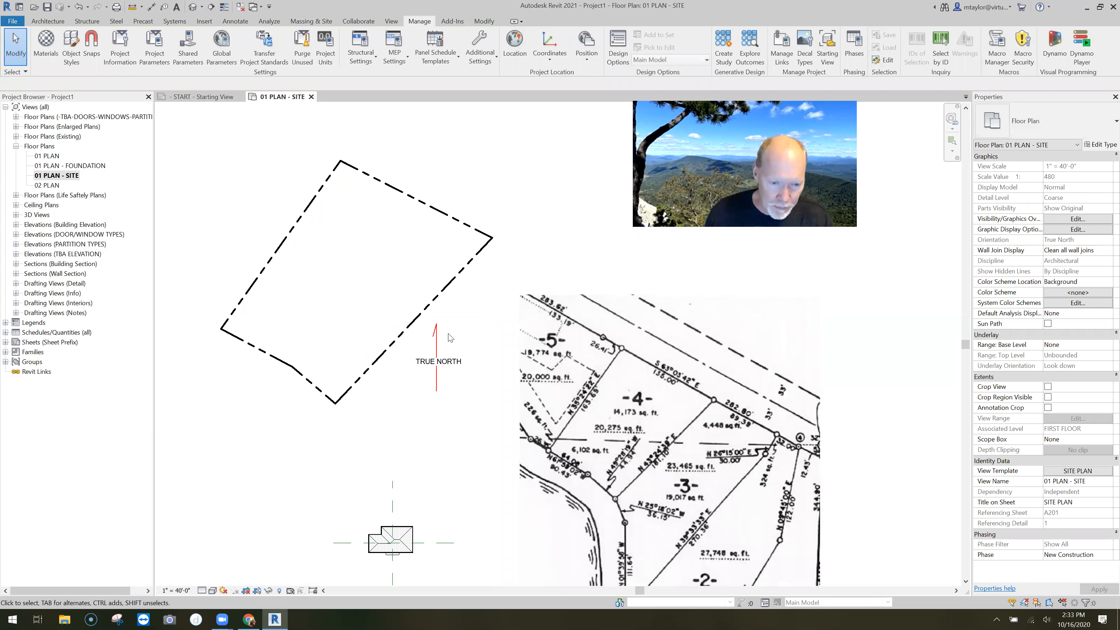
middle_drag(328, 278, 347, 301)
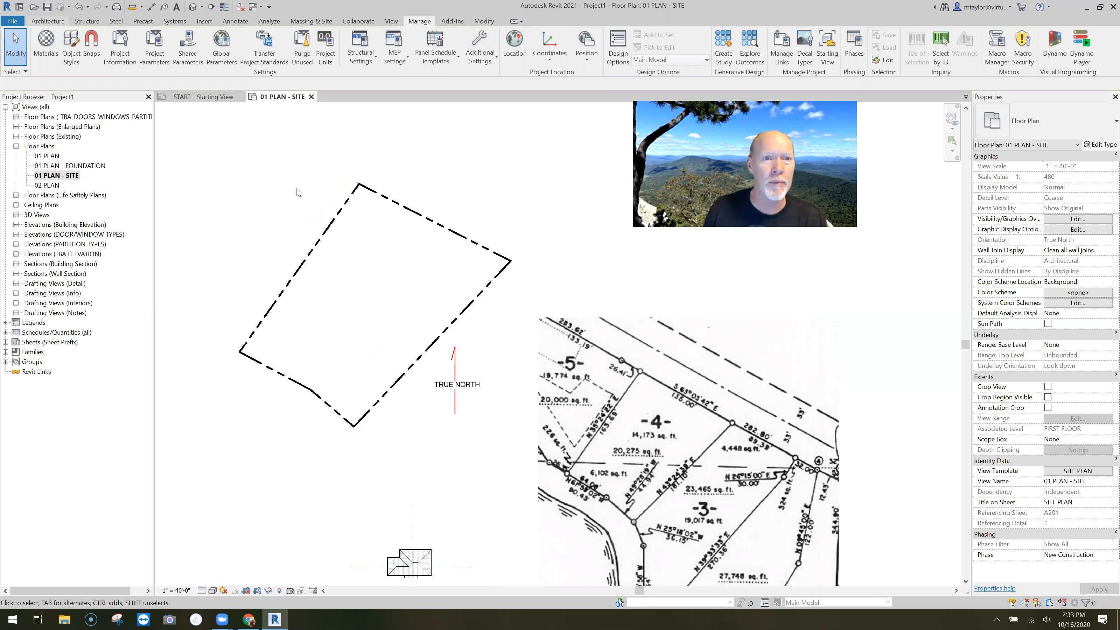
Step: Start a model line, look through the available line styles for one suited to setbacks, and leave the command
click(48, 21)
click(430, 39)
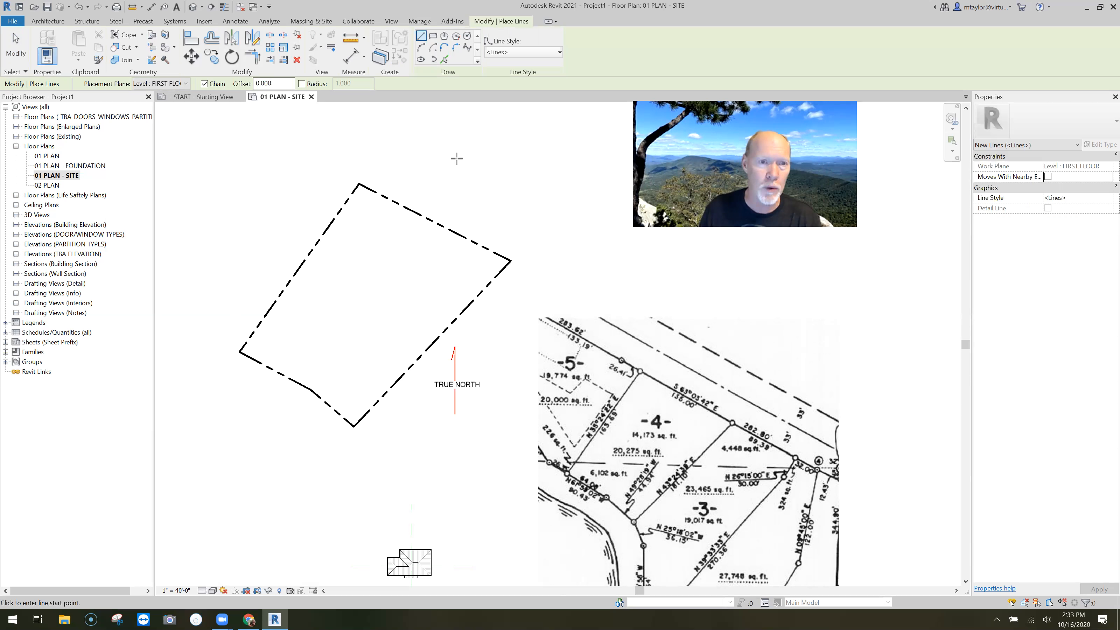
click(411, 195)
key(Escape)
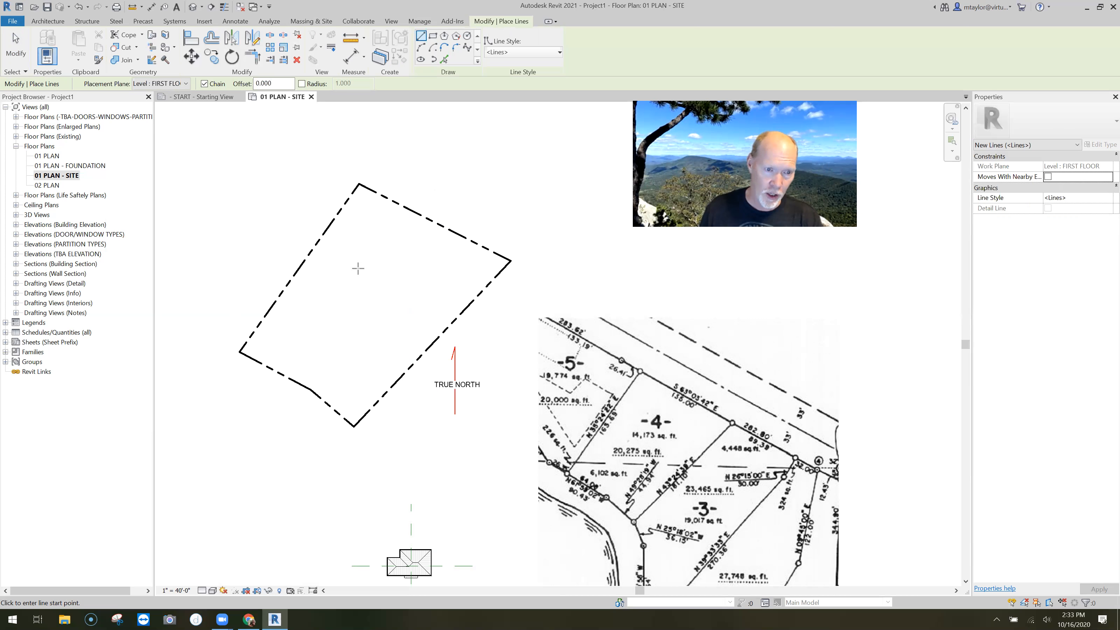
click(418, 188)
key(Escape)
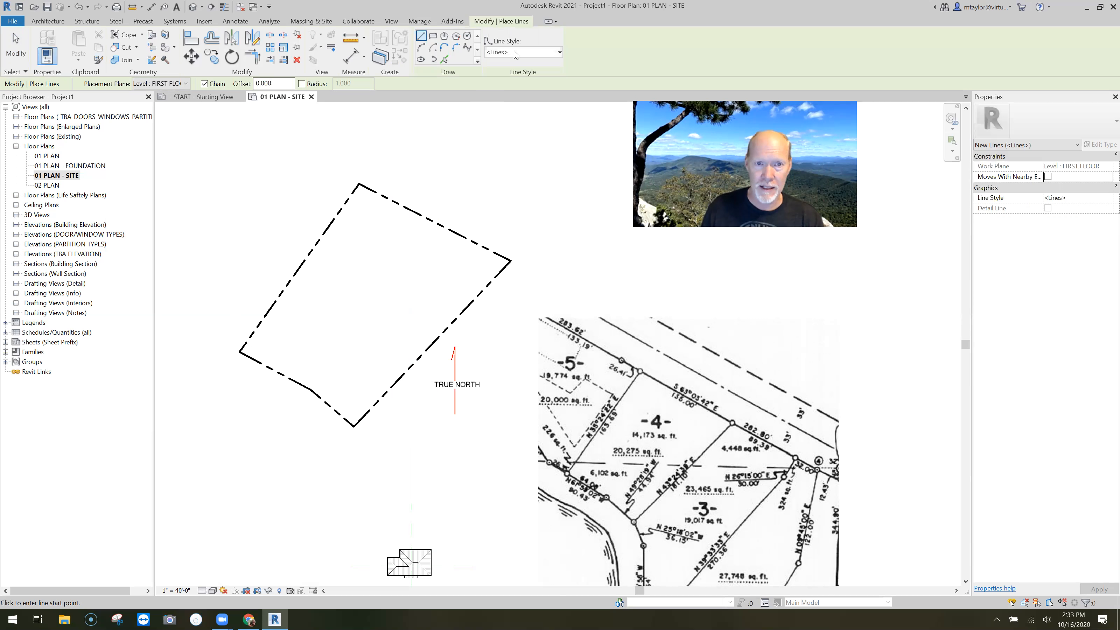
click(515, 54)
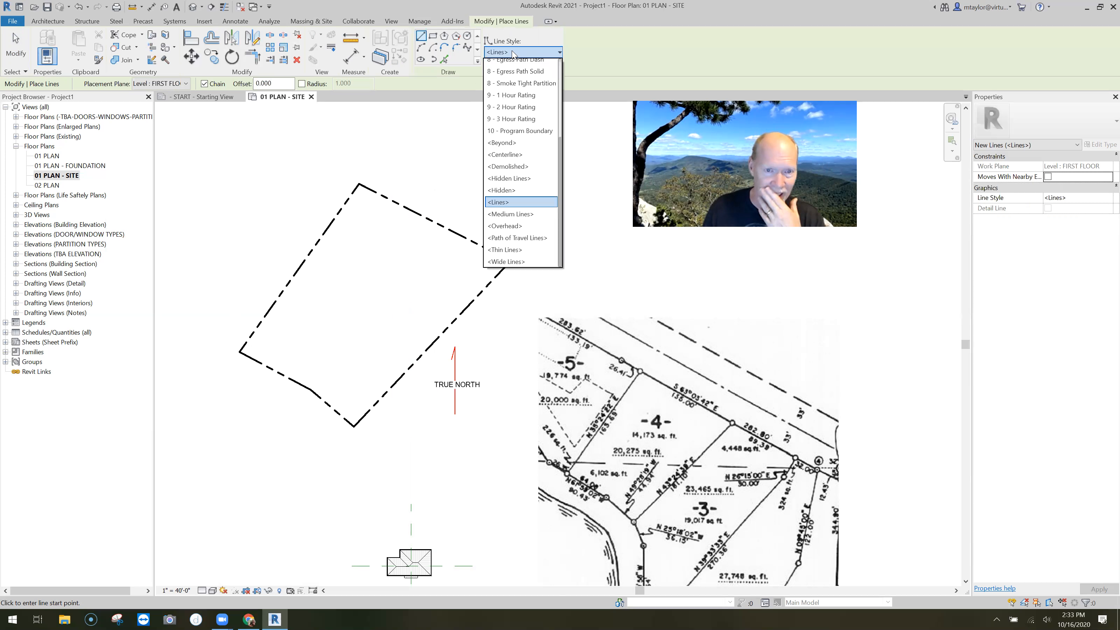
scroll(517, 148, up, 2)
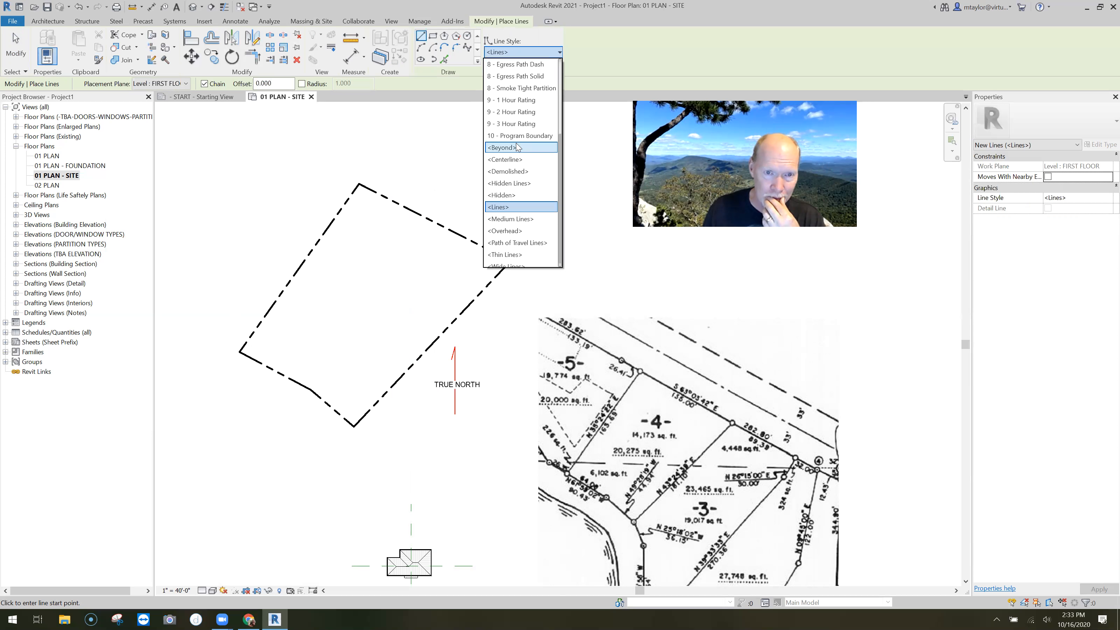
scroll(519, 145, up, 2)
scroll(519, 145, down, 3)
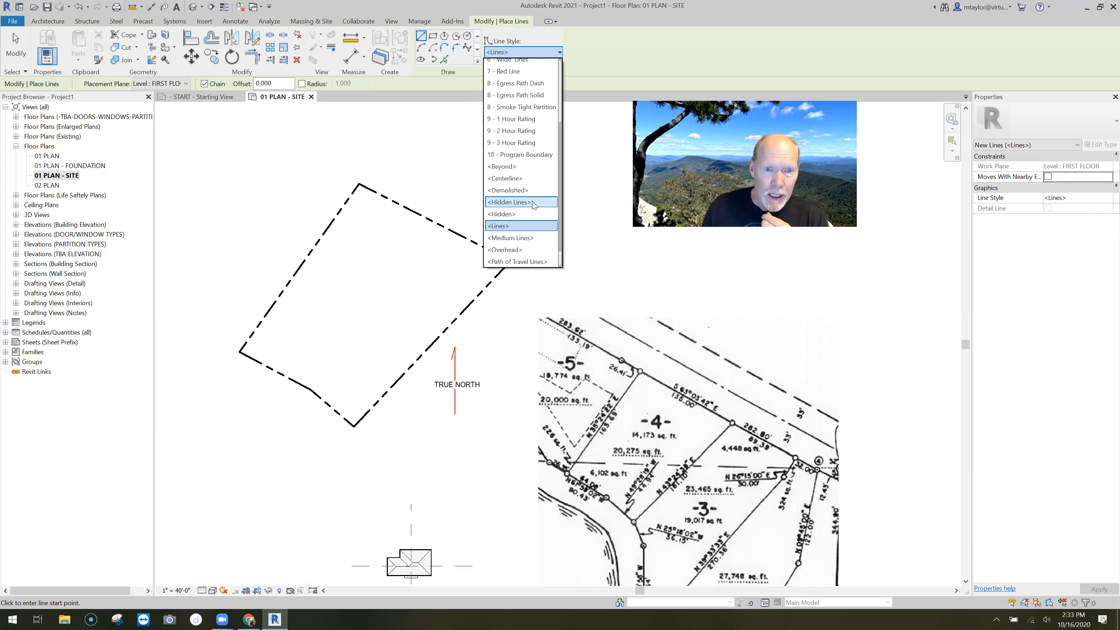
scroll(521, 150, down, 1)
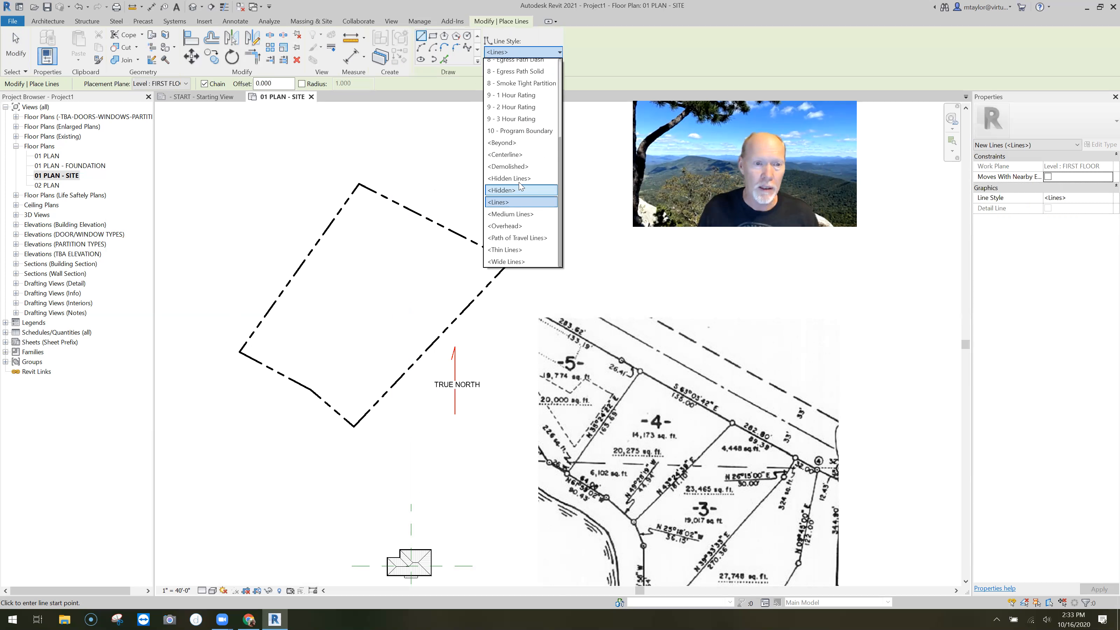
key(Escape)
key(Escape)
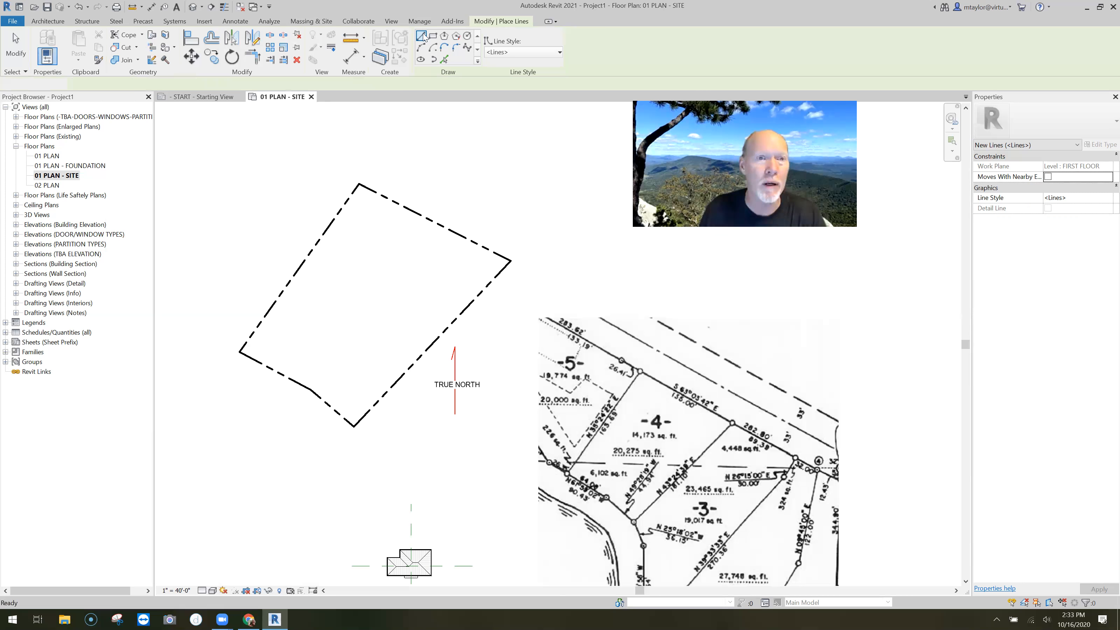
key(Escape)
Step: Create a new line style named SITE SETBACKS as a subcategory of Lines
click(419, 22)
click(485, 51)
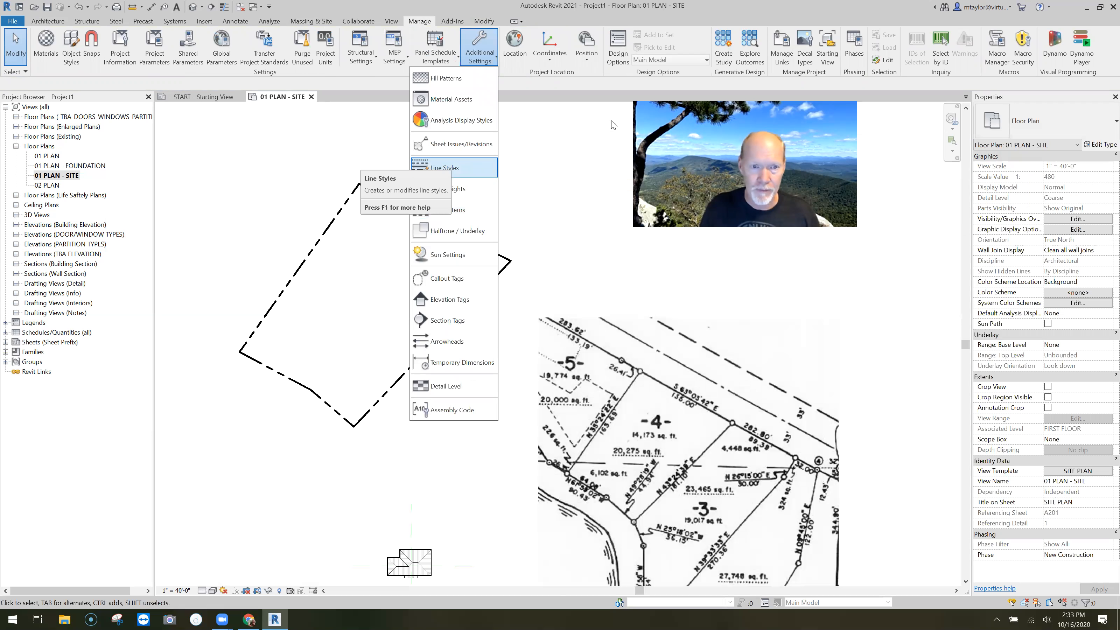
click(463, 171)
click(442, 359)
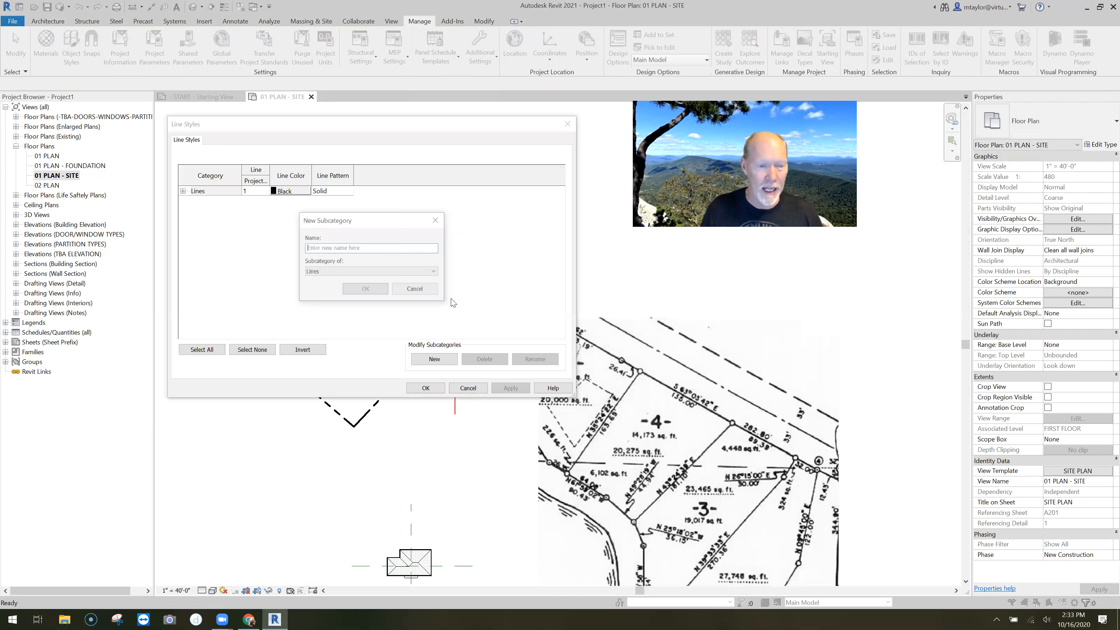
text(S)
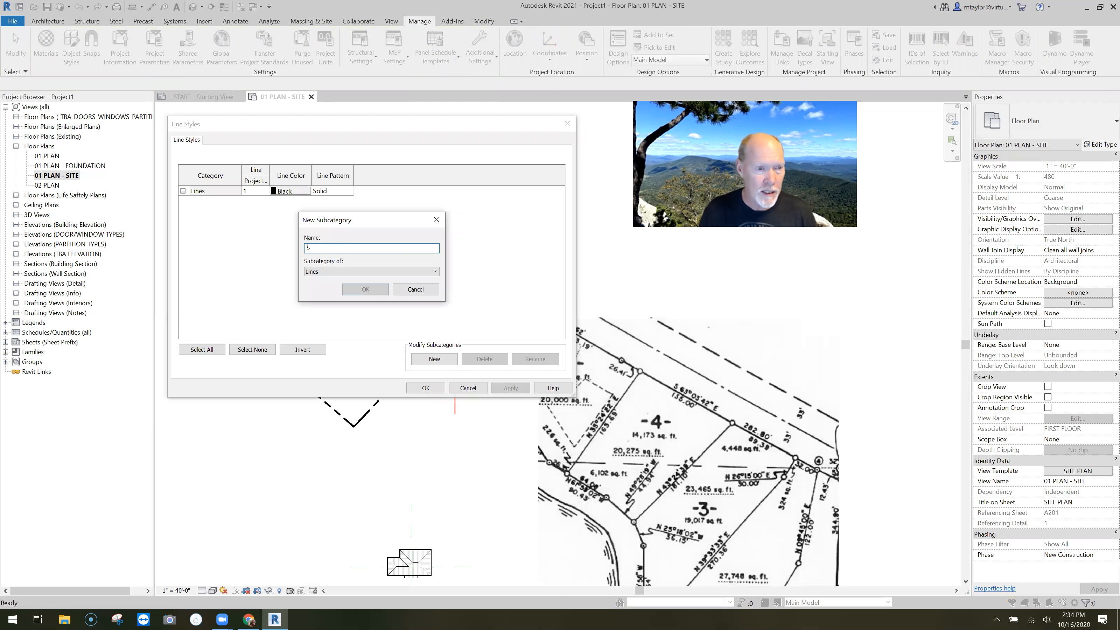
text(ITE SETBACKS)
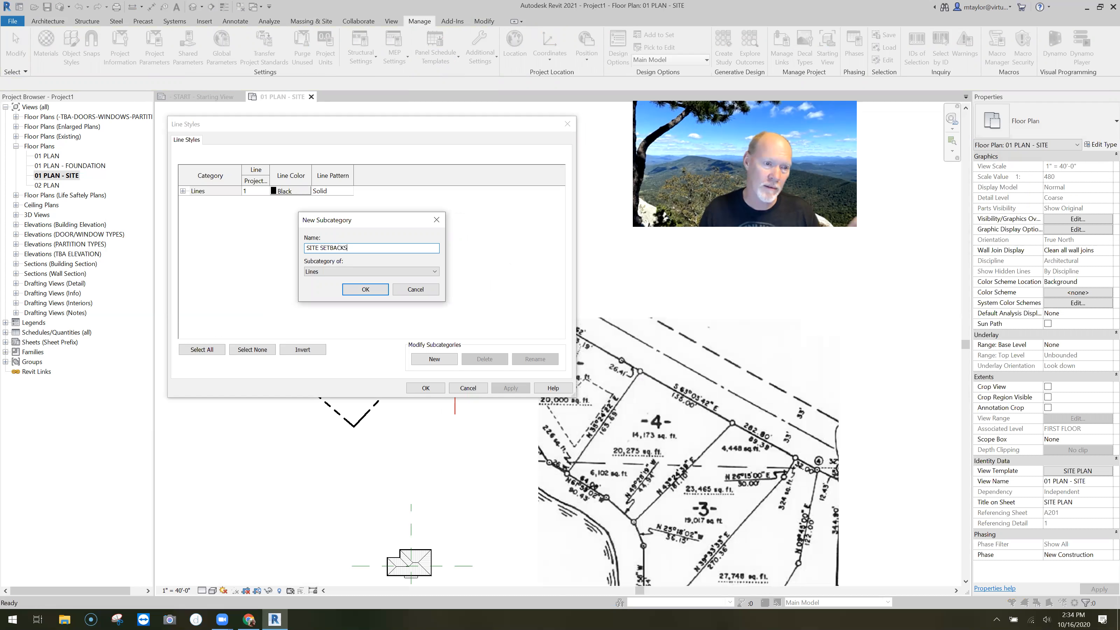
click(365, 290)
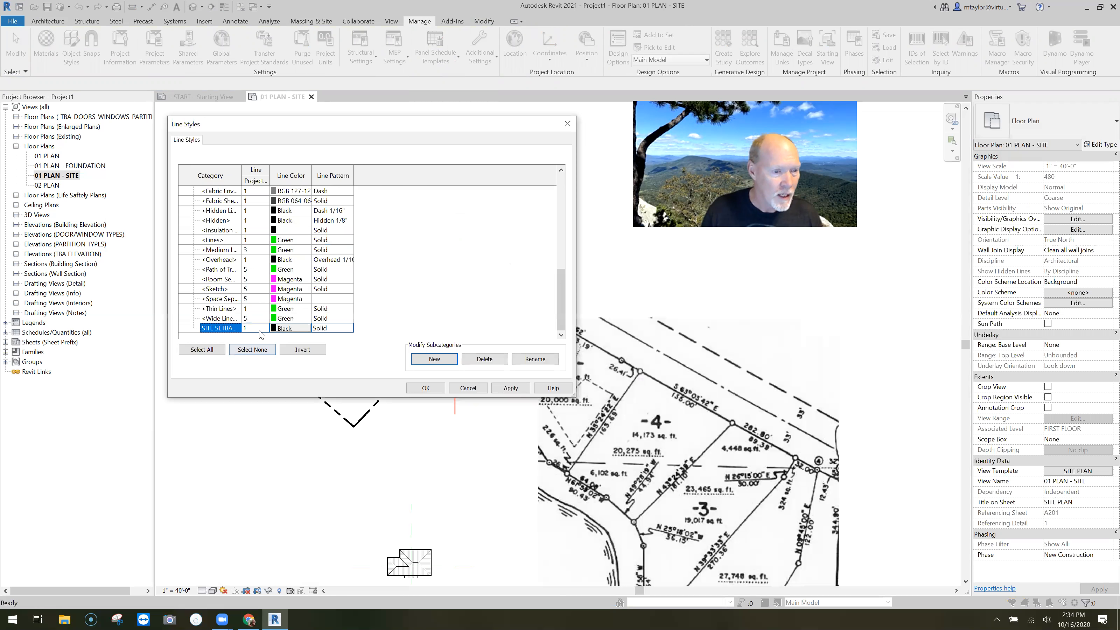
Step: Try a line weight of 6 for the SITE SETBACKS style
click(258, 328)
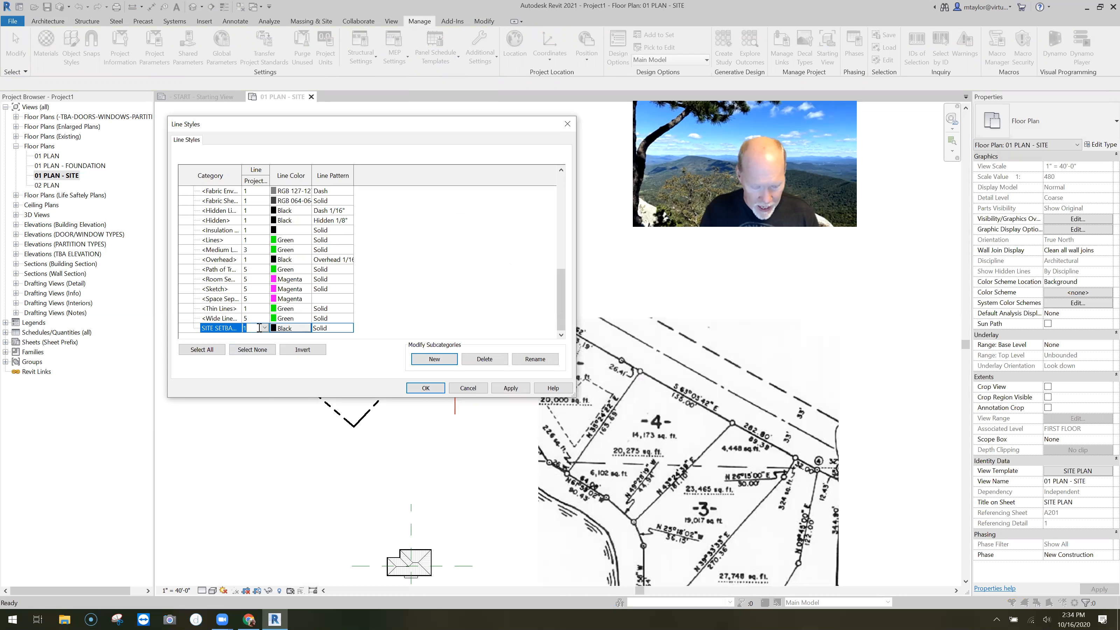
text(6)
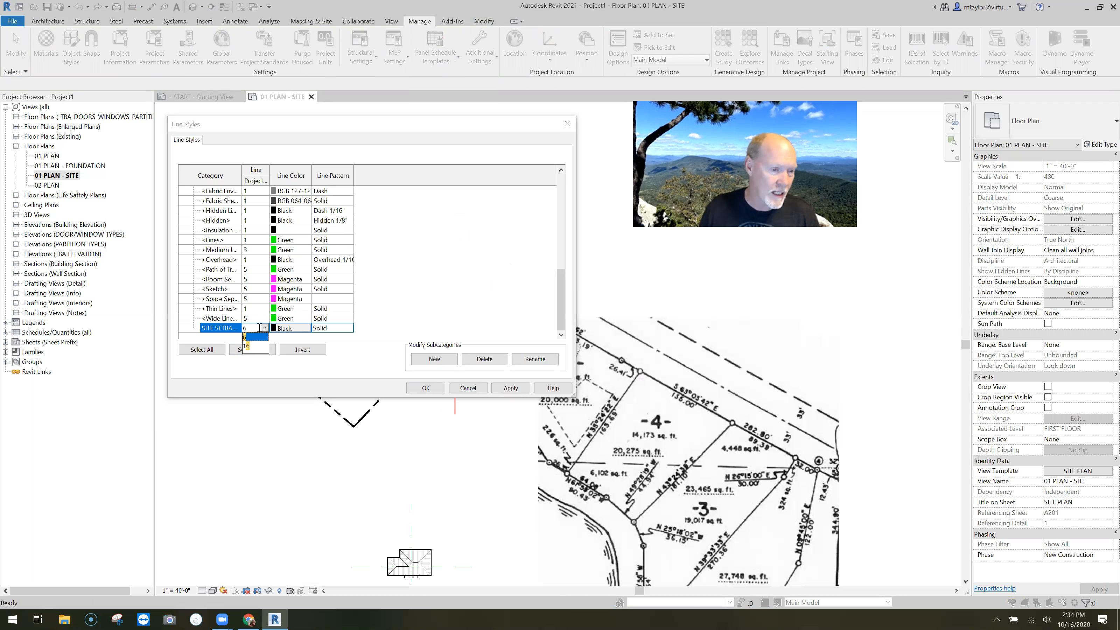
click(228, 328)
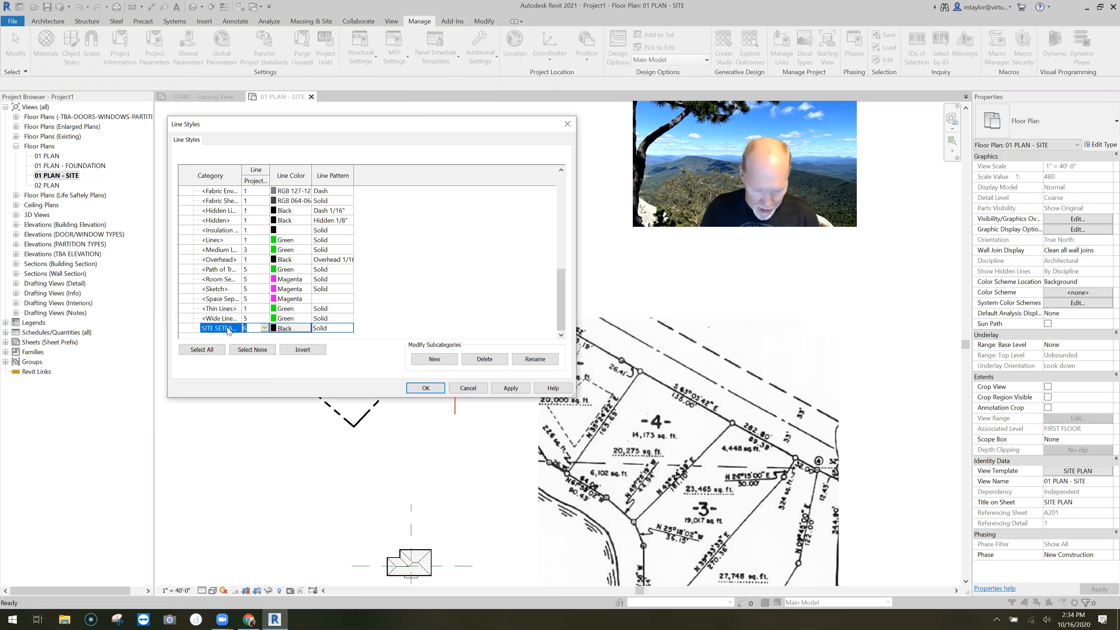
click(227, 328)
Step: Give the SITE SETBACKS style the color RGB 192-192-192 and the Dash pattern, and accept the line styles
click(288, 328)
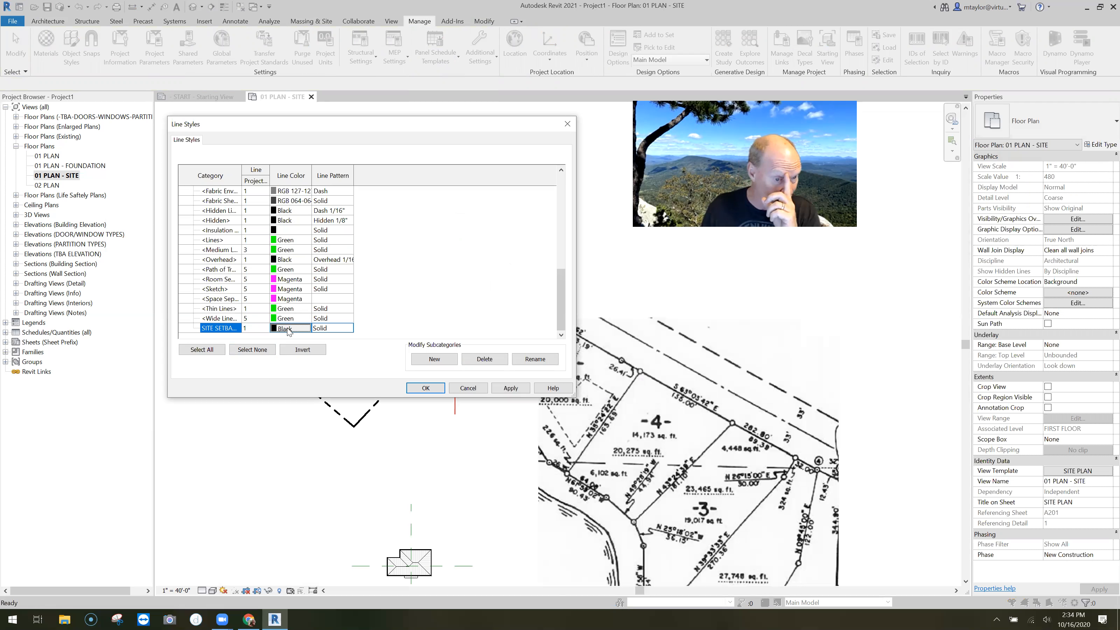
click(329, 246)
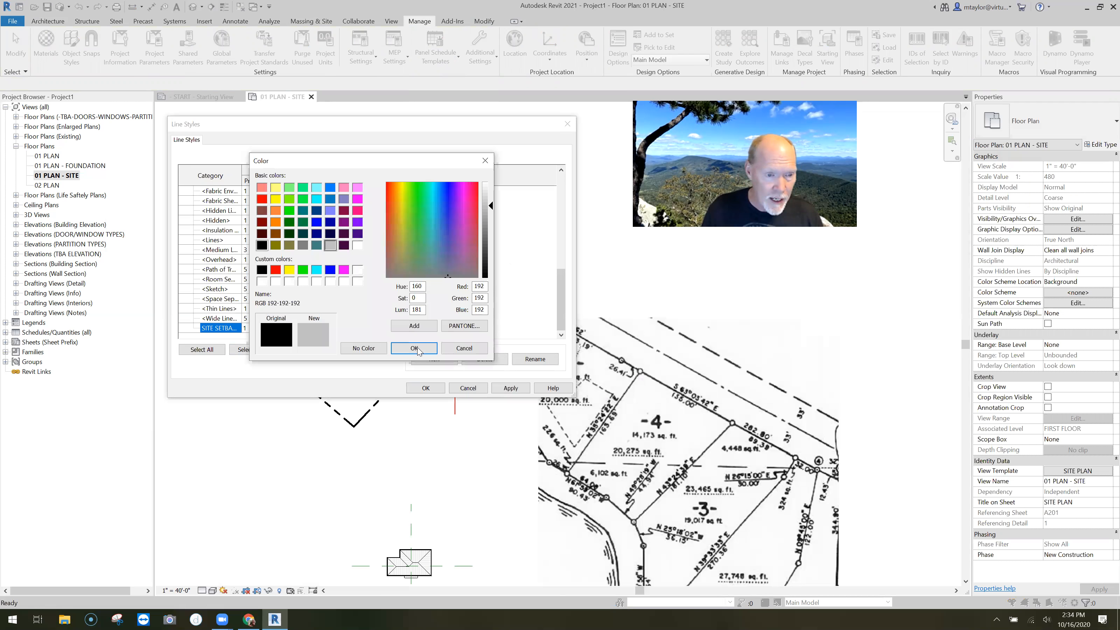
click(414, 348)
click(350, 329)
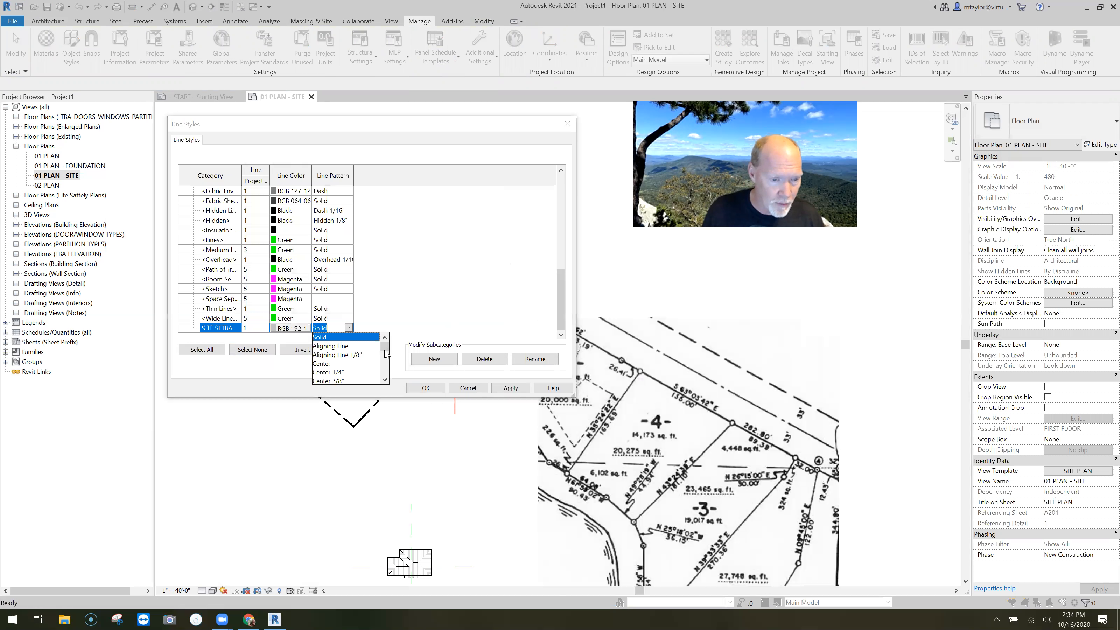
drag(386, 350, 386, 352)
scroll(344, 348, down, 1)
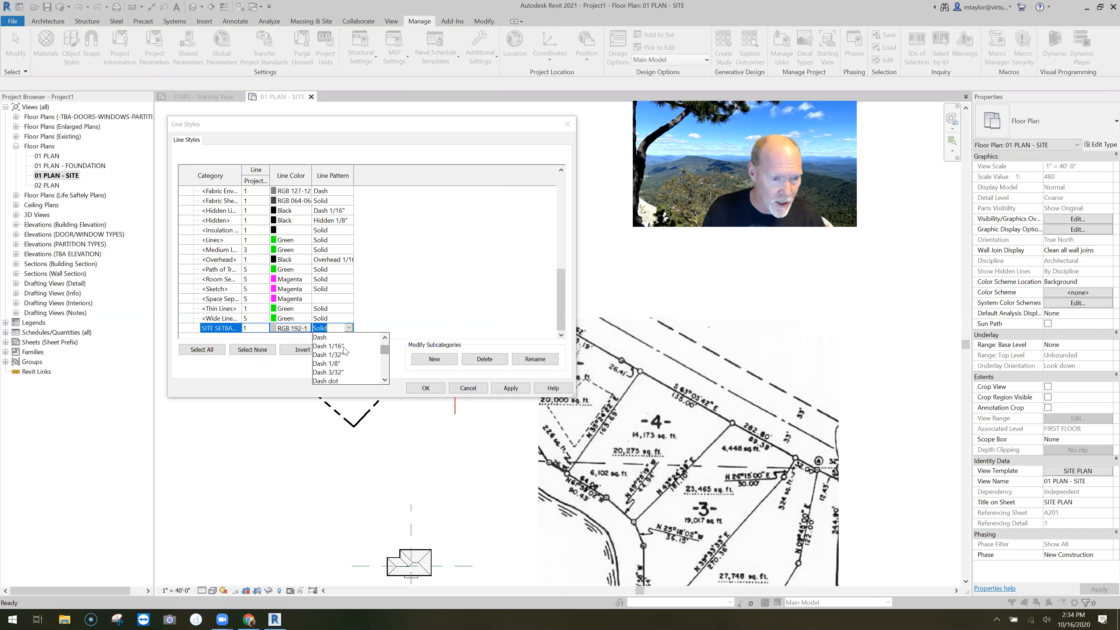
click(321, 338)
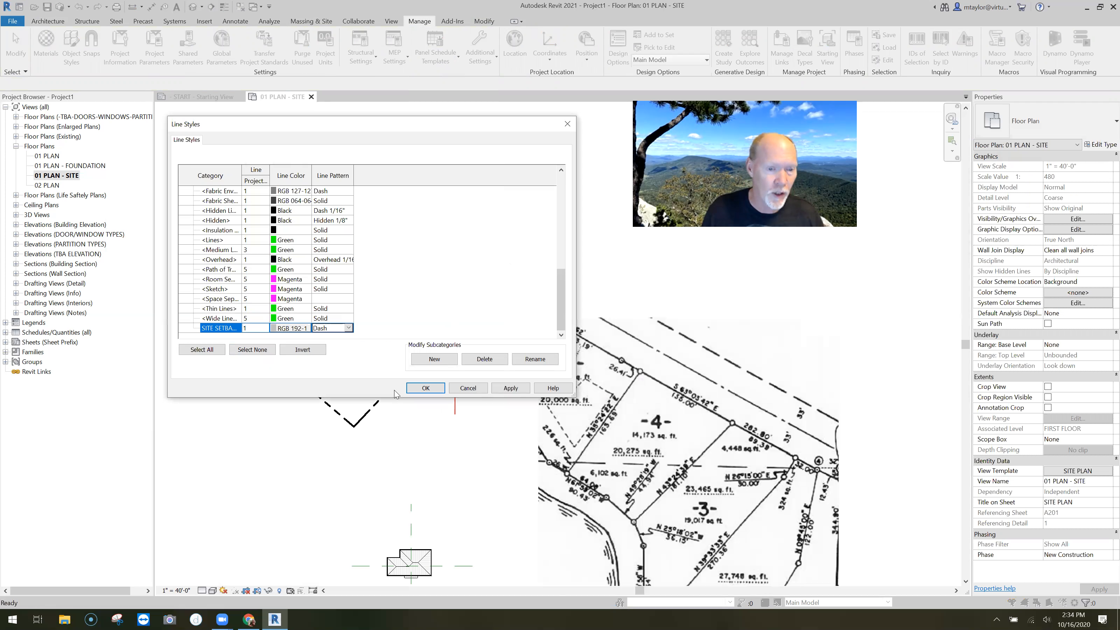
click(426, 388)
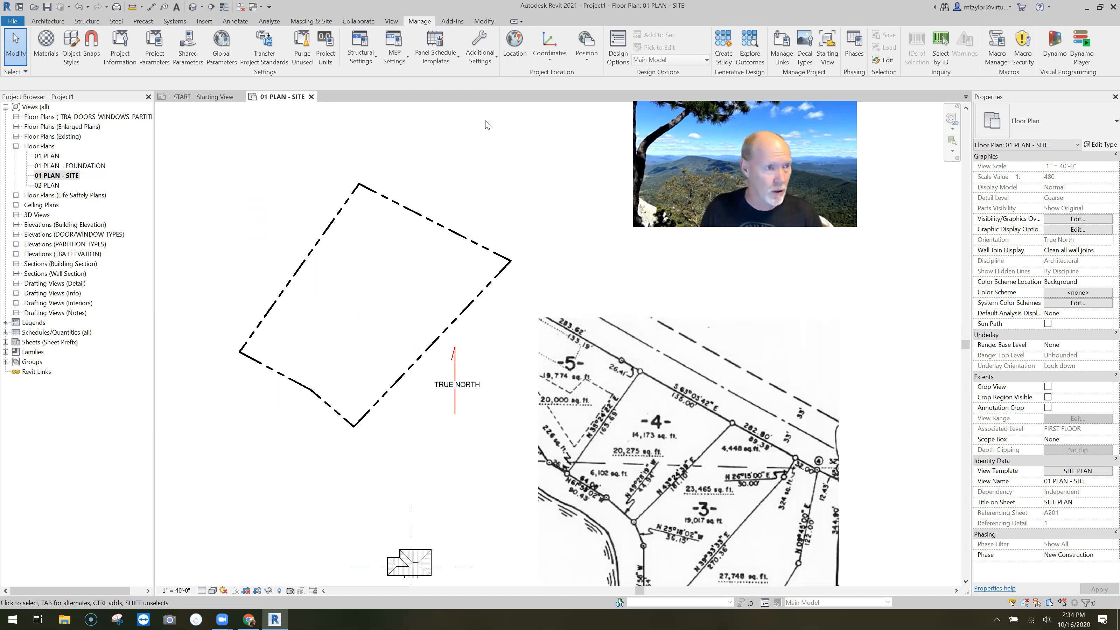
Step: Create a model line by picking the lot's northwest property line with a 15-foot offset toward the inside of the lot
click(48, 21)
click(431, 46)
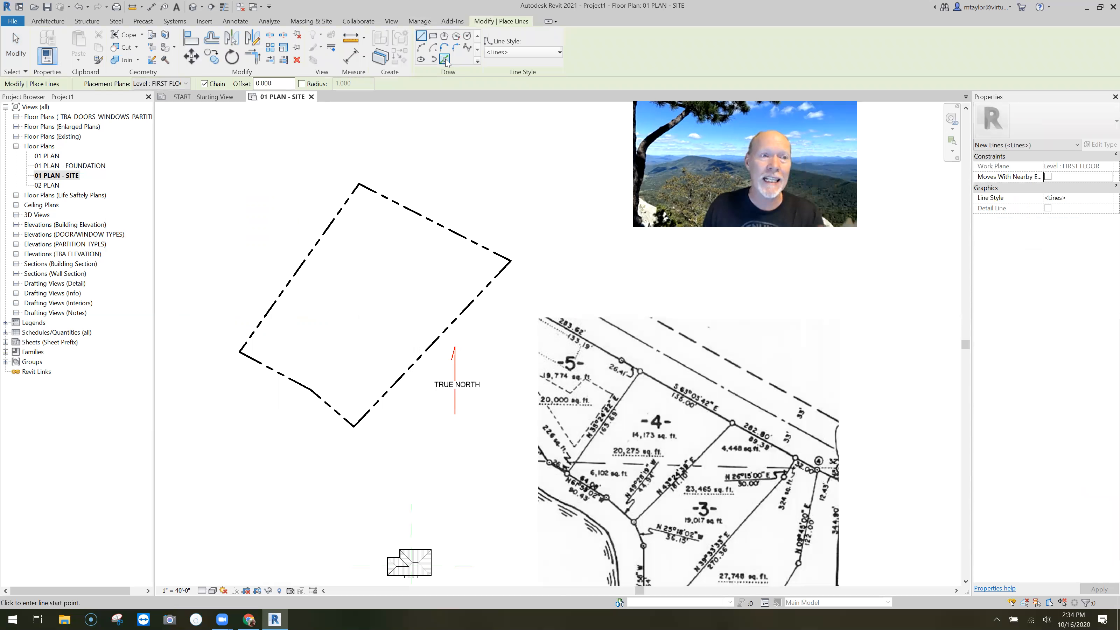
click(444, 60)
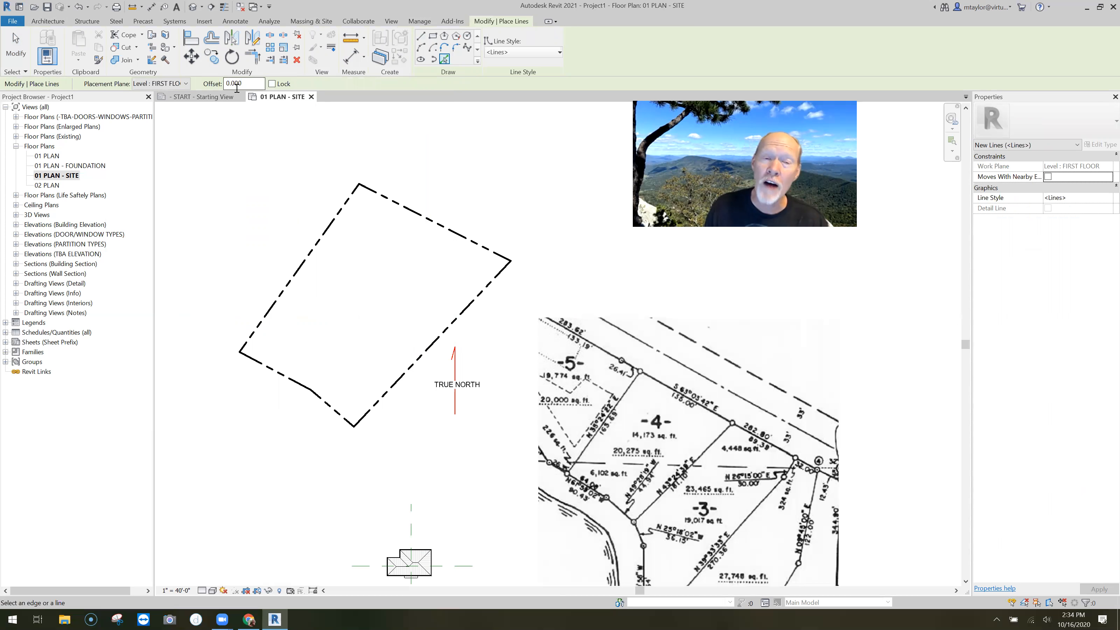
double_click(240, 83)
text(1)
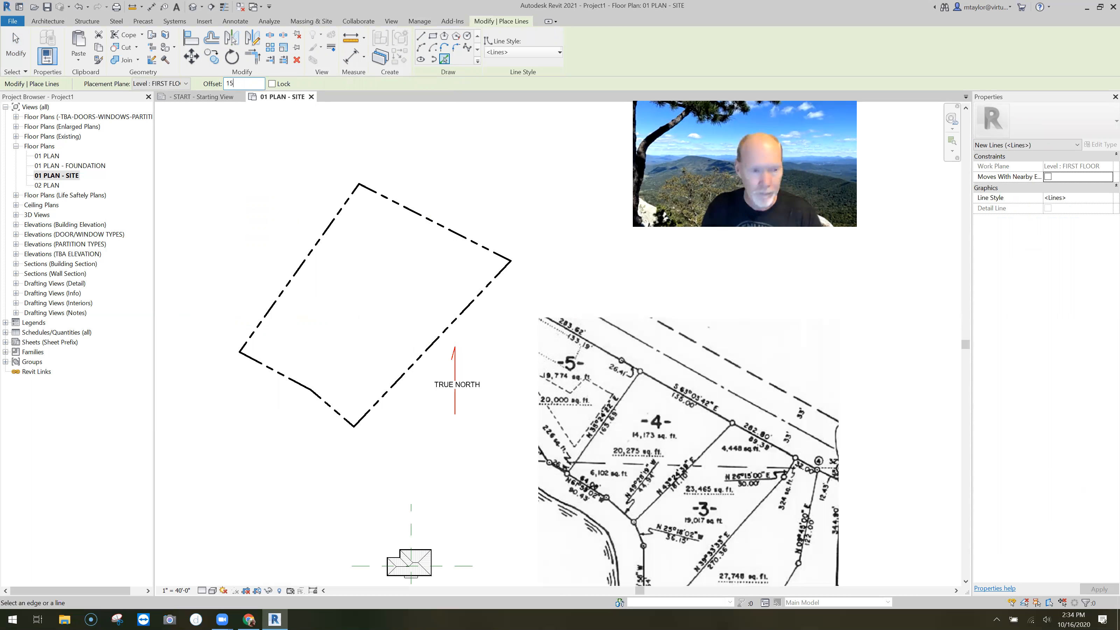
text(5)
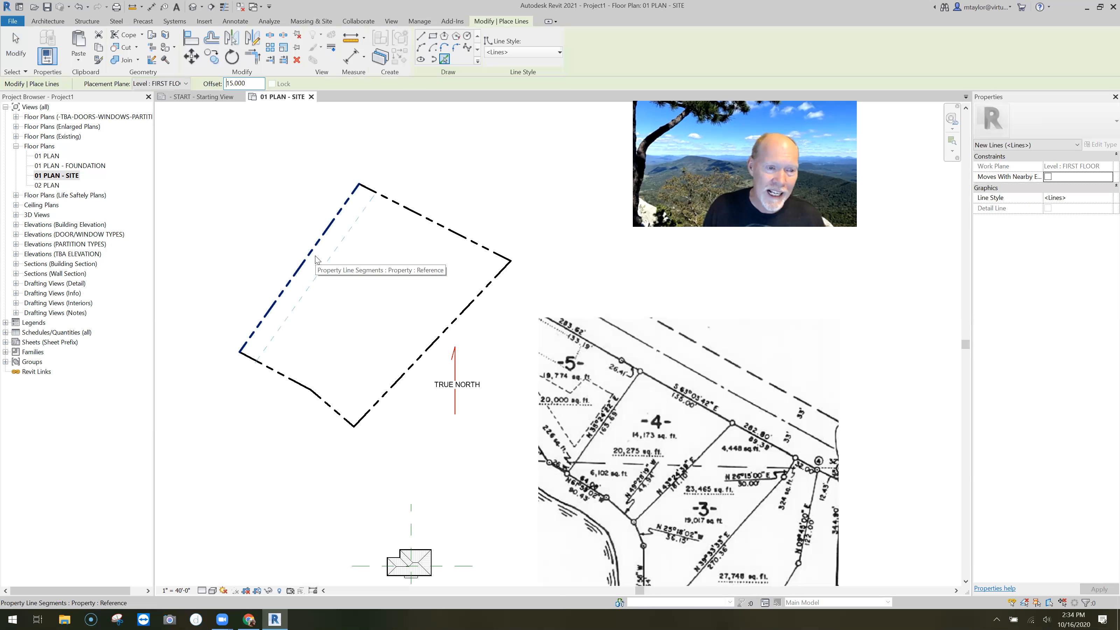
click(315, 260)
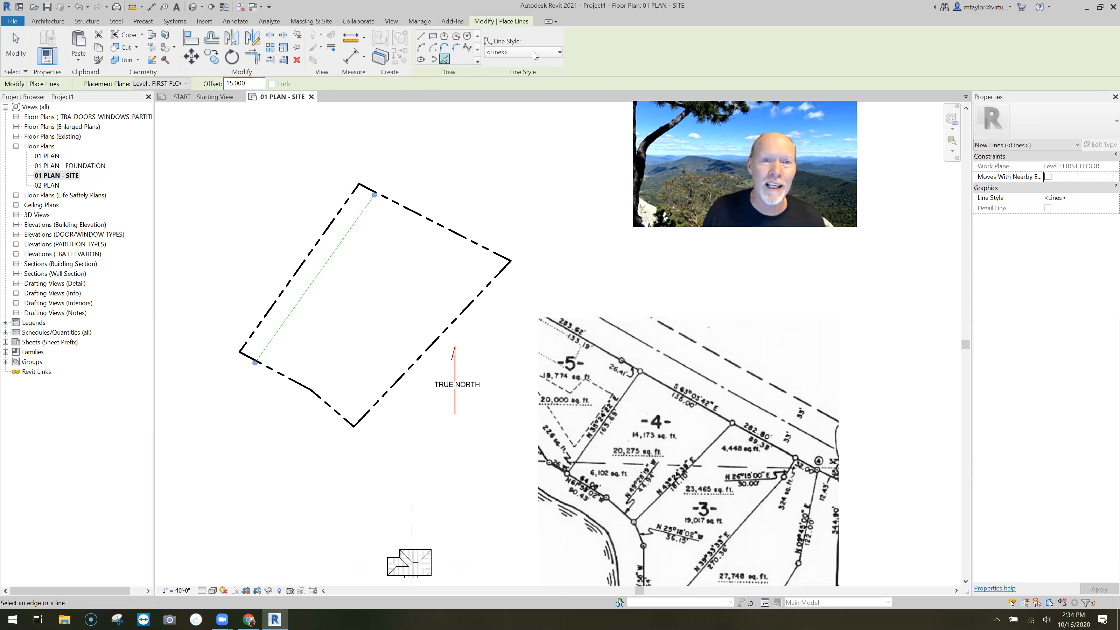
key(Escape)
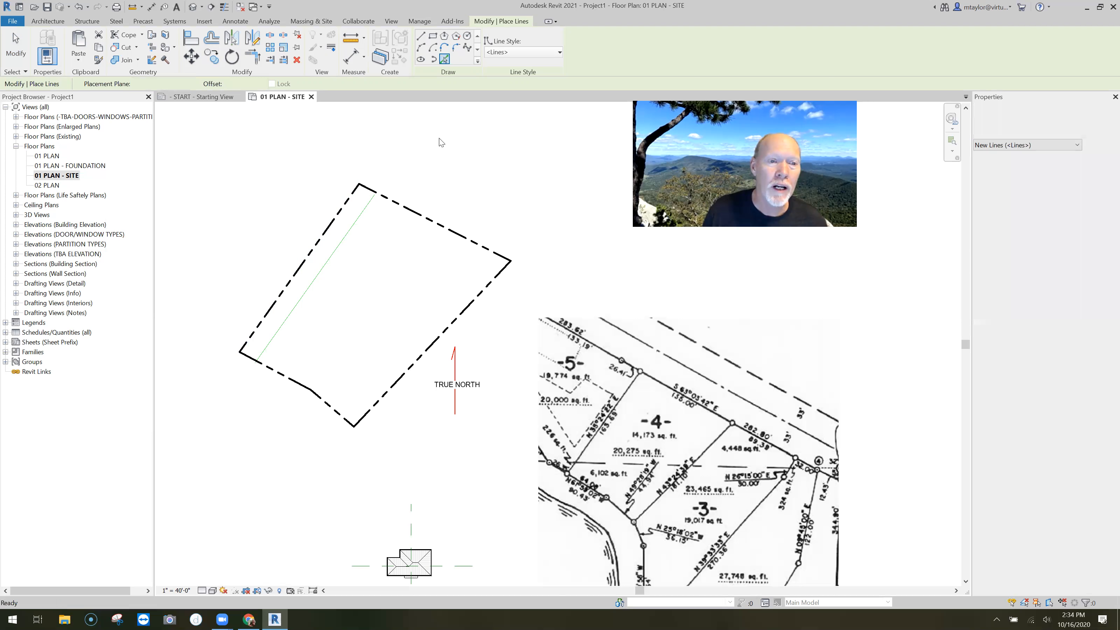
key(Escape)
Step: Change the offset model line's style to SITE SETBACKS and clear the selection
click(489, 53)
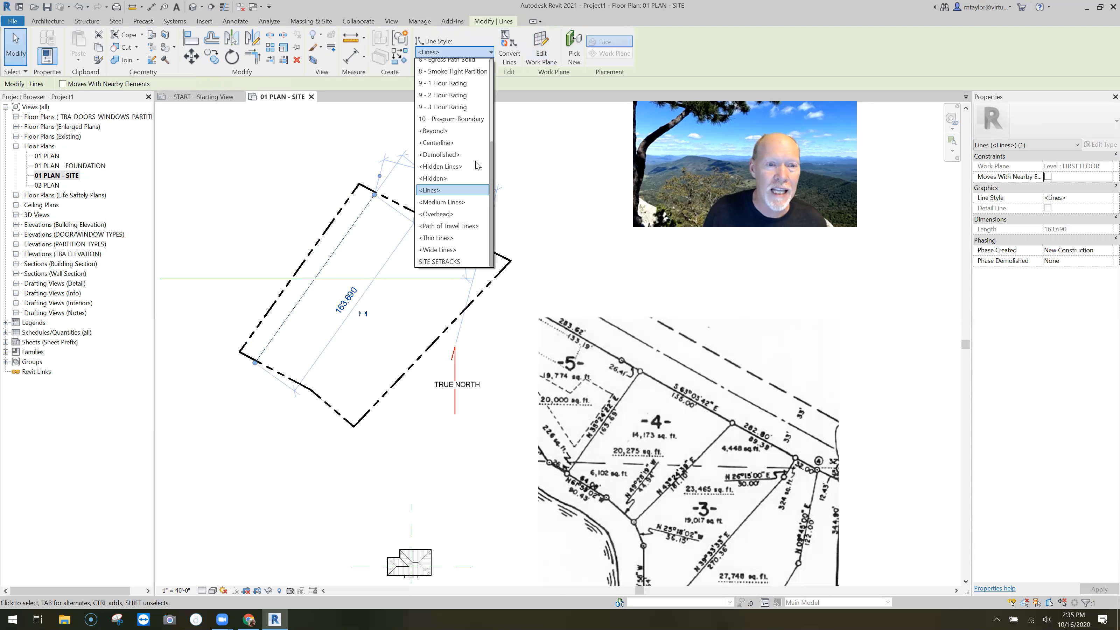
scroll(492, 171, down, 2)
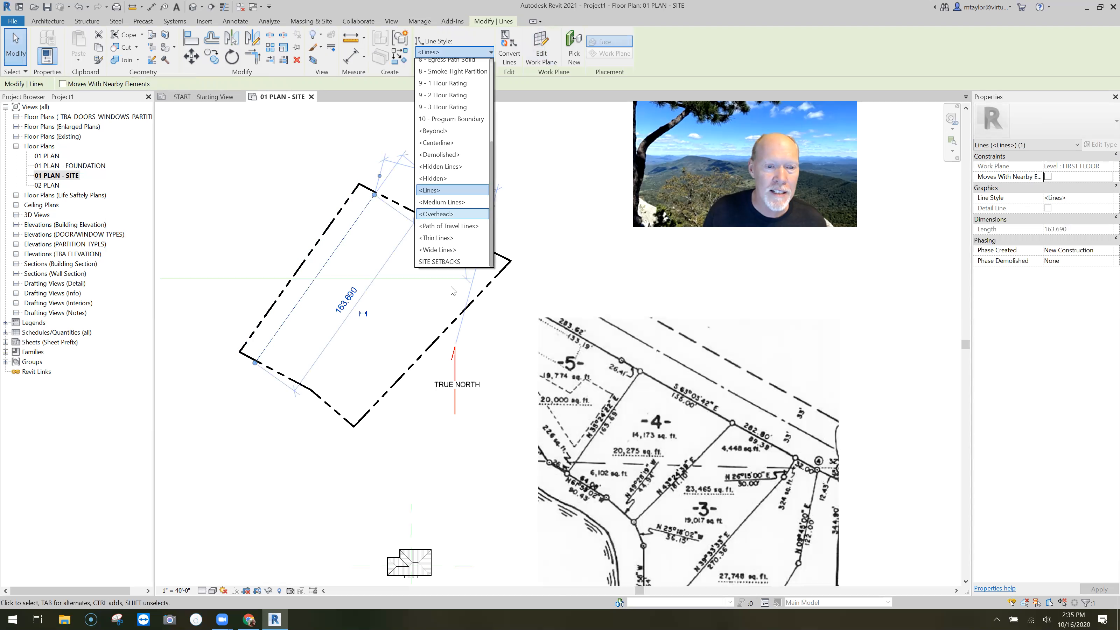
click(447, 267)
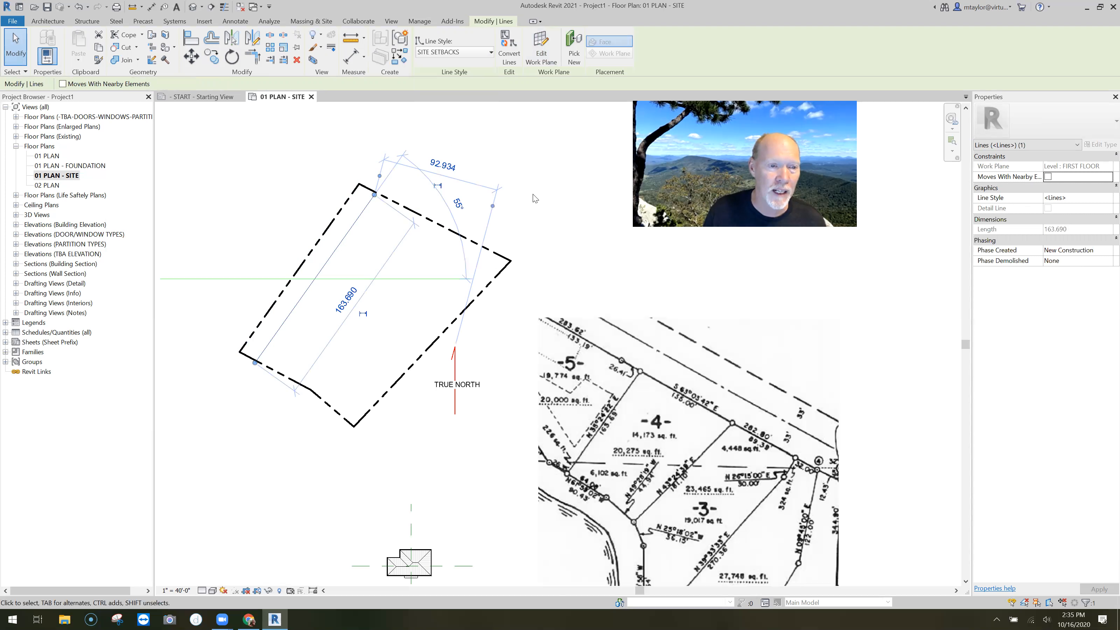
click(498, 244)
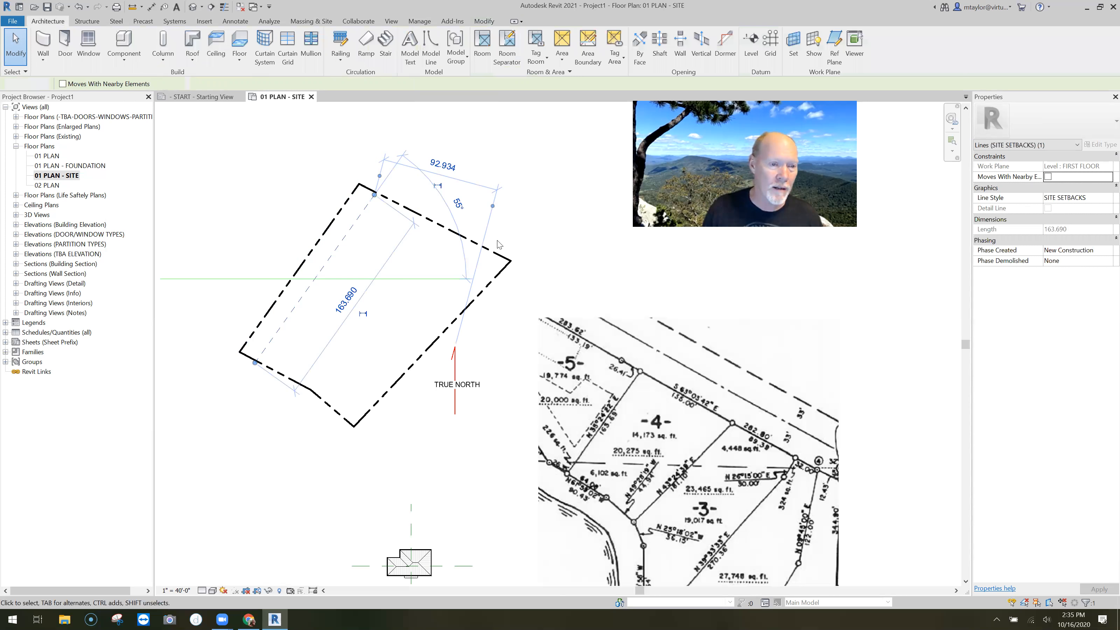
click(159, 285)
Step: Add an aligned dimension between the northwest property line and the setback line
scroll(298, 291, up, 2)
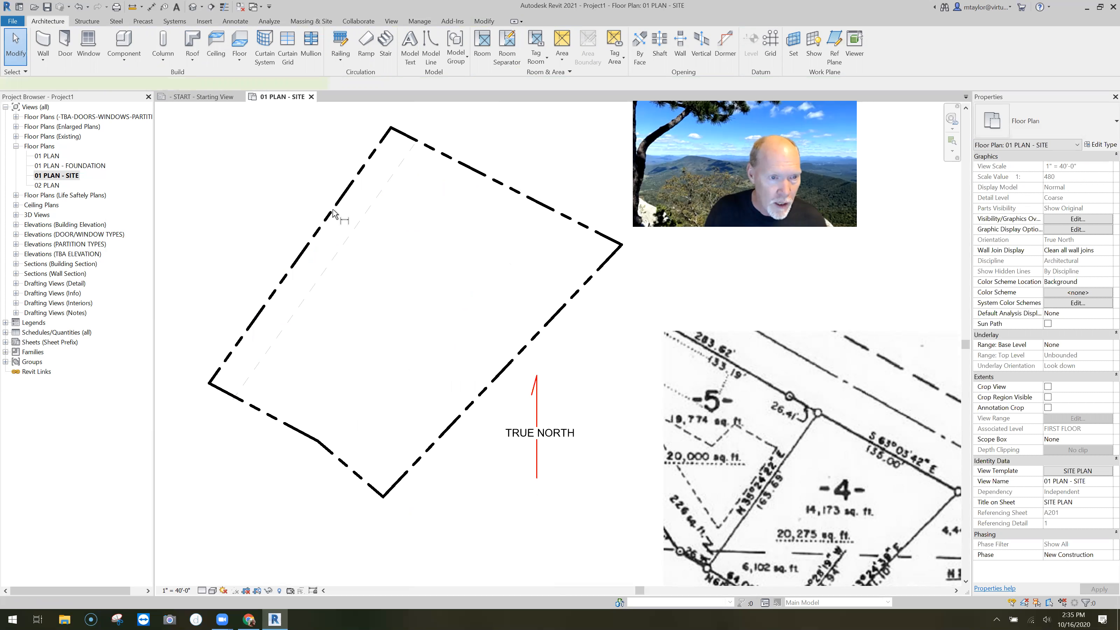
key(d)
key(i)
click(365, 229)
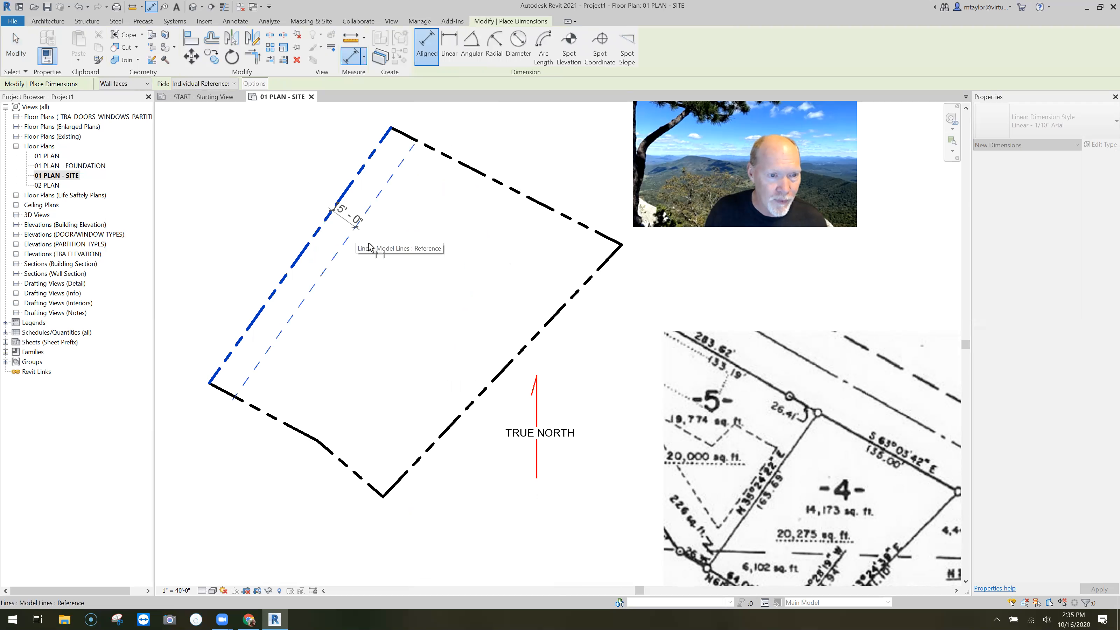
click(369, 247)
click(368, 248)
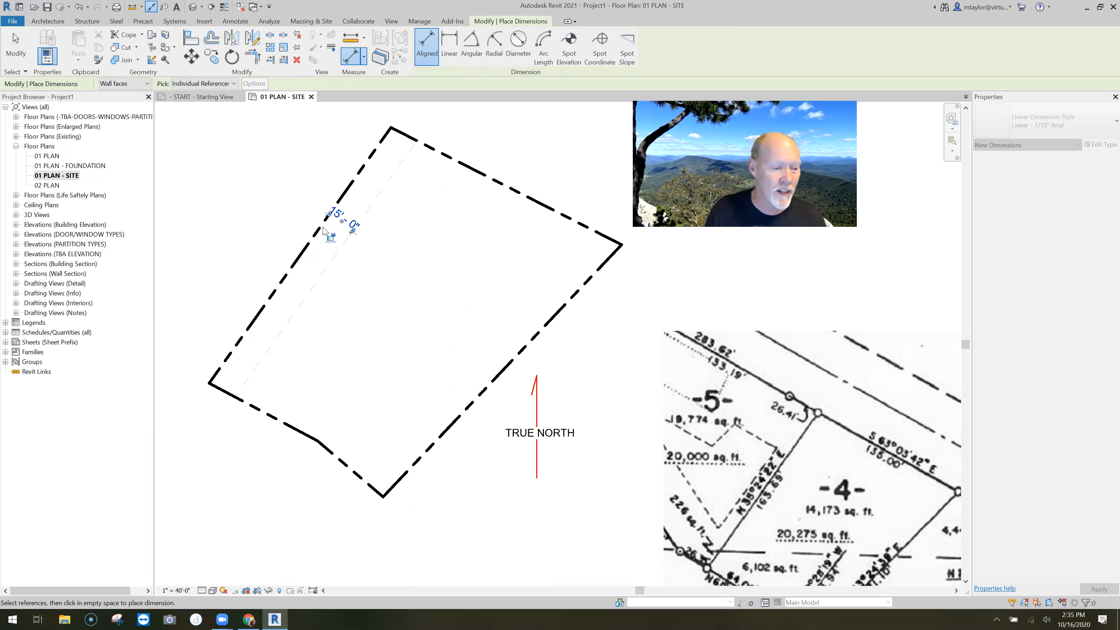
key(Escape)
key(Escape)
Step: Set the view scale in the SITE PLAN view template to 1" = 20'-0" and accept it
scroll(324, 230, up, 3)
click(190, 590)
click(994, 493)
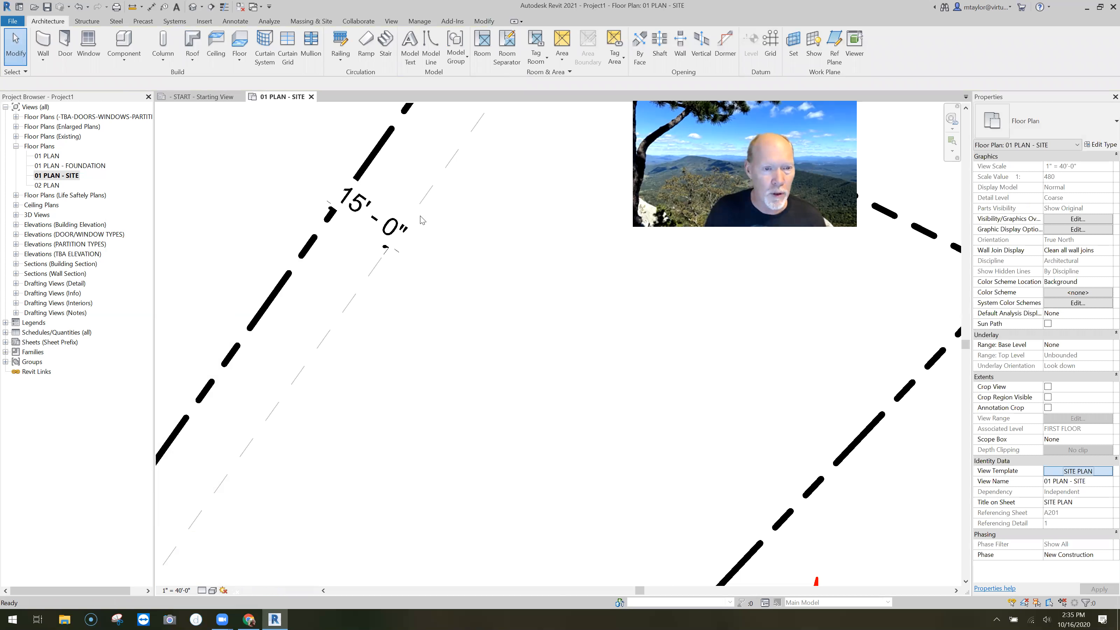
click(445, 215)
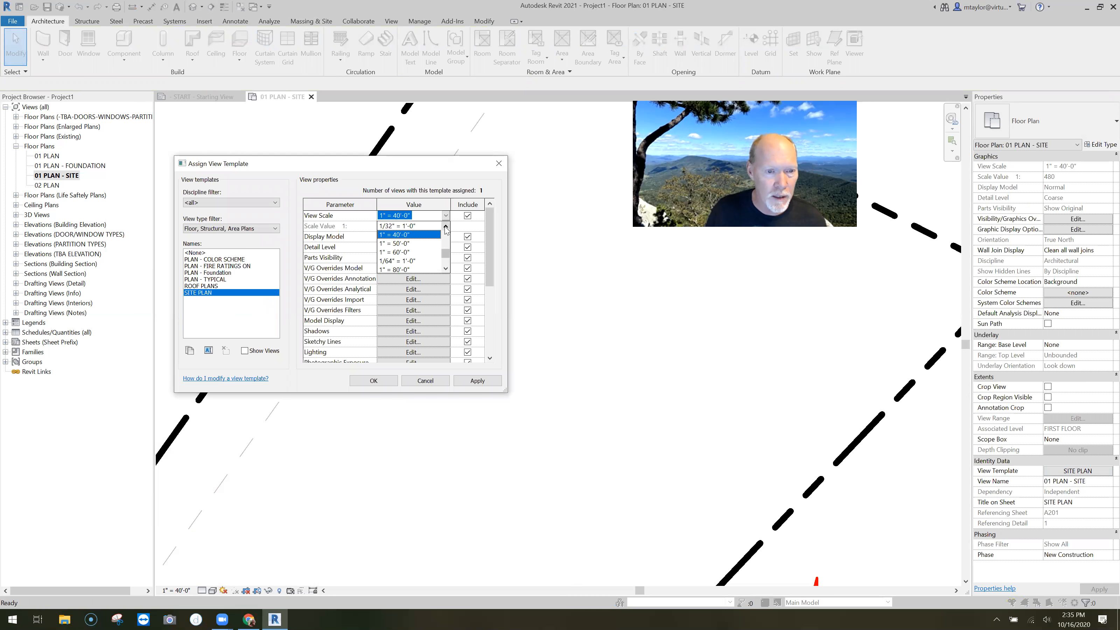
click(446, 228)
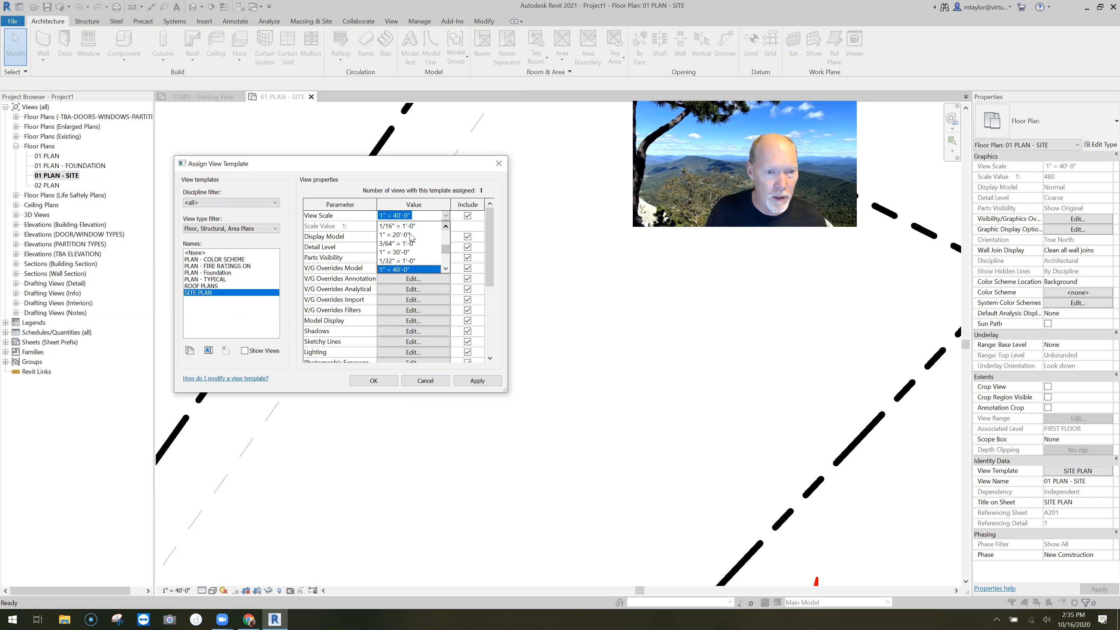
click(378, 380)
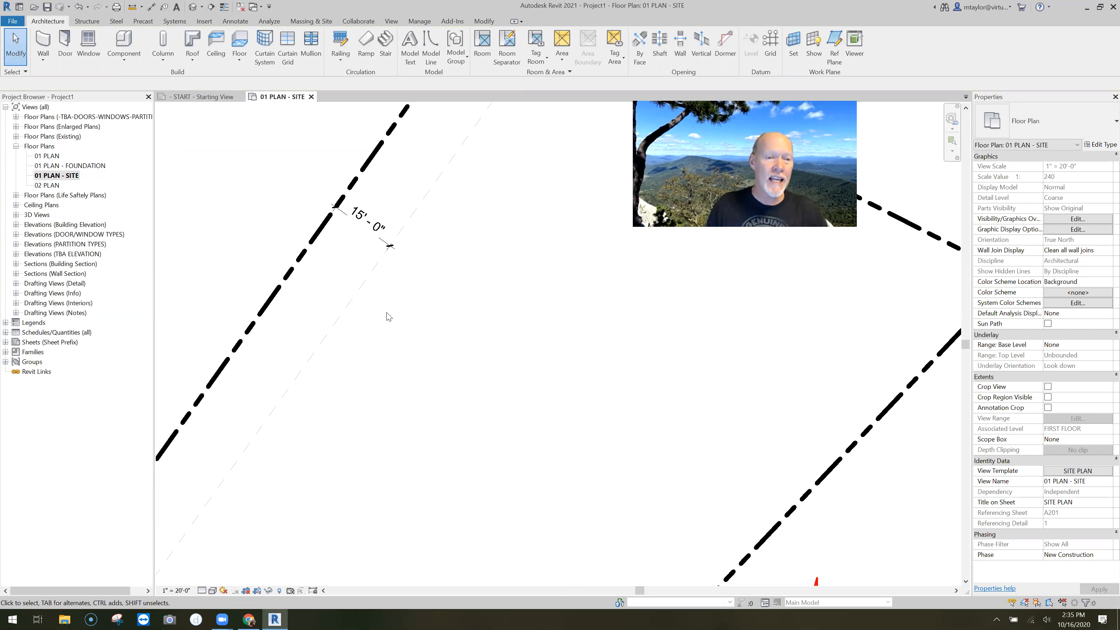
Step: Add the text SETBACK below the value of the setback dimension and clear the selection
double_click(377, 228)
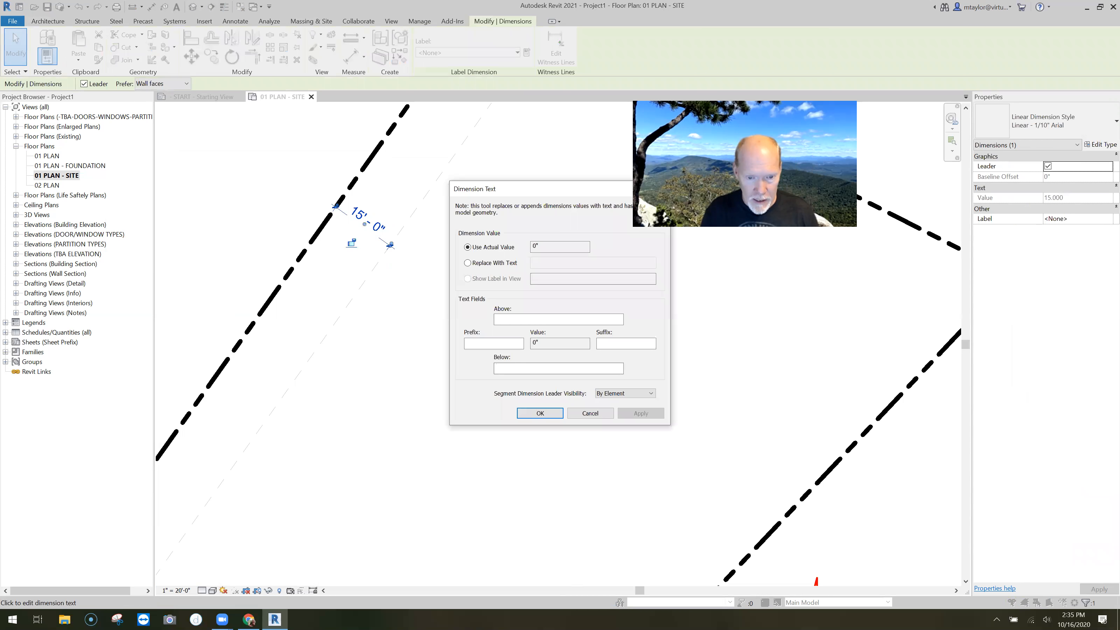
text(SETBACK)
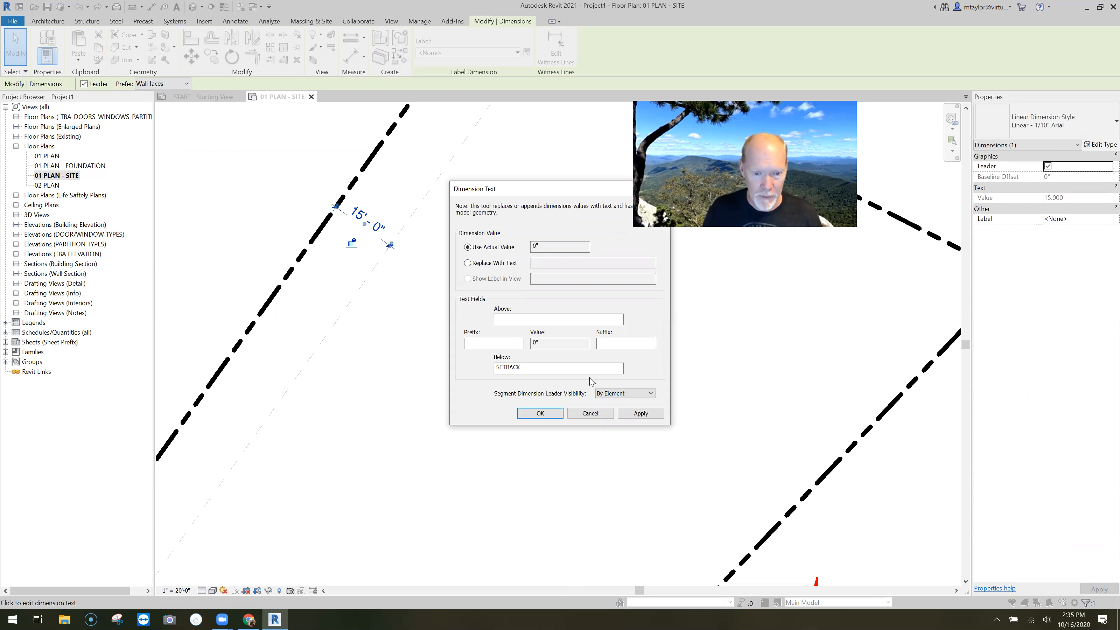
key(Return)
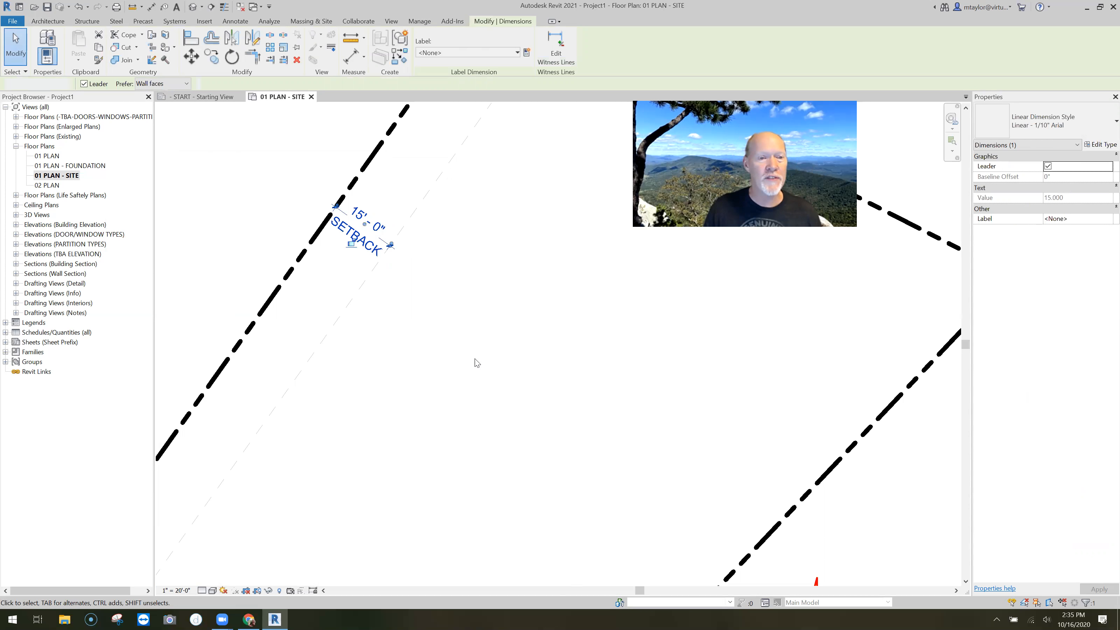
key(Escape)
scroll(485, 340, down, 5)
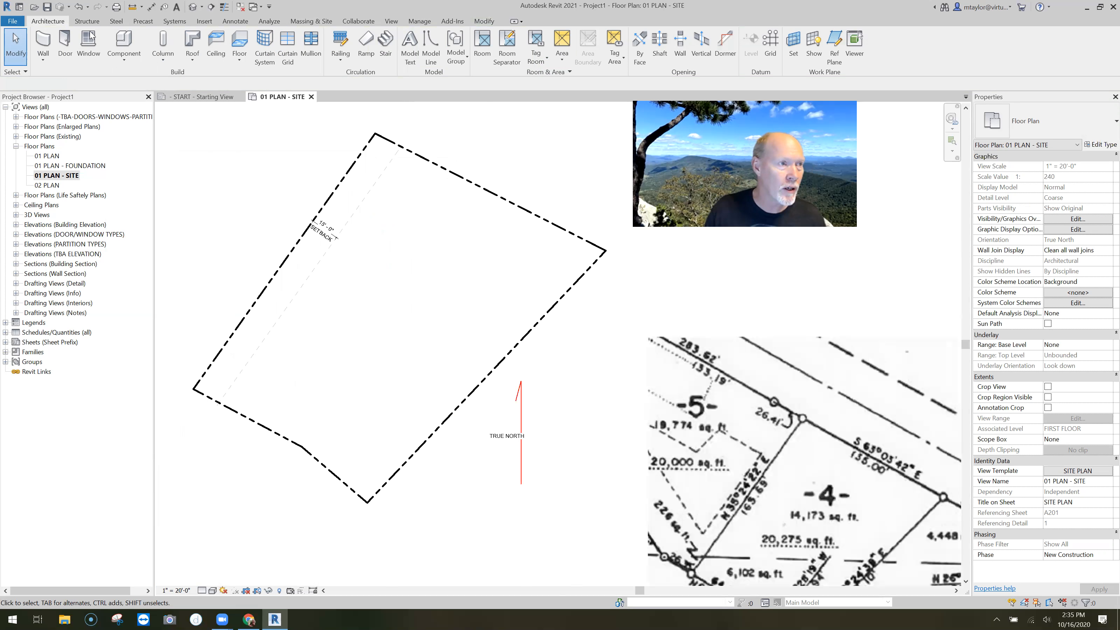
Step: Create a SITE SETBACKS model line offset 15 feet inside the southeast property line
click(431, 46)
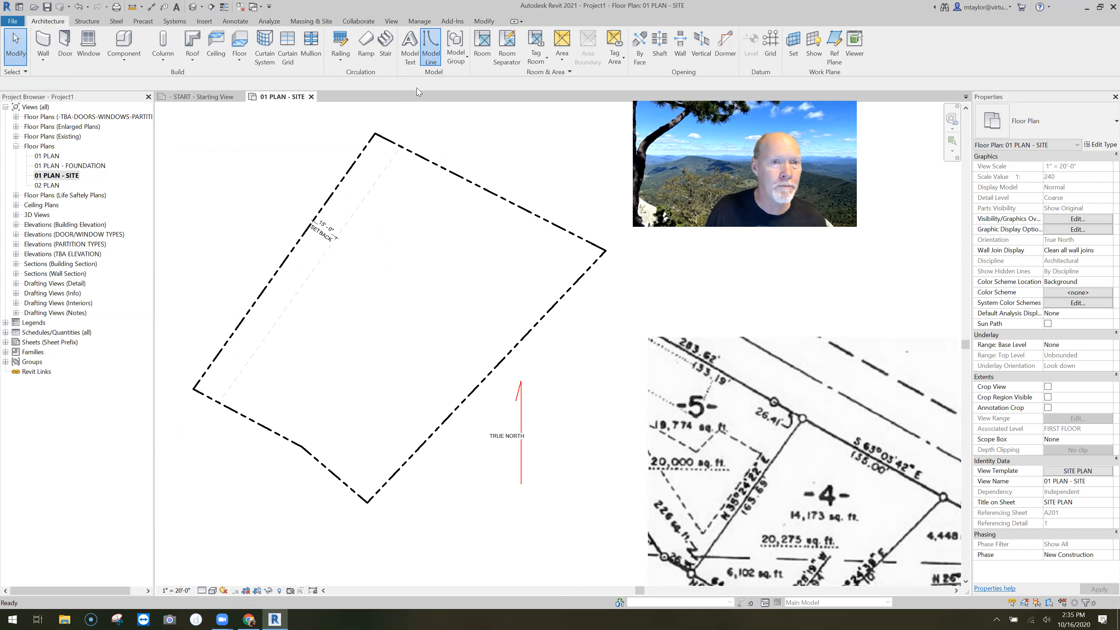
click(559, 53)
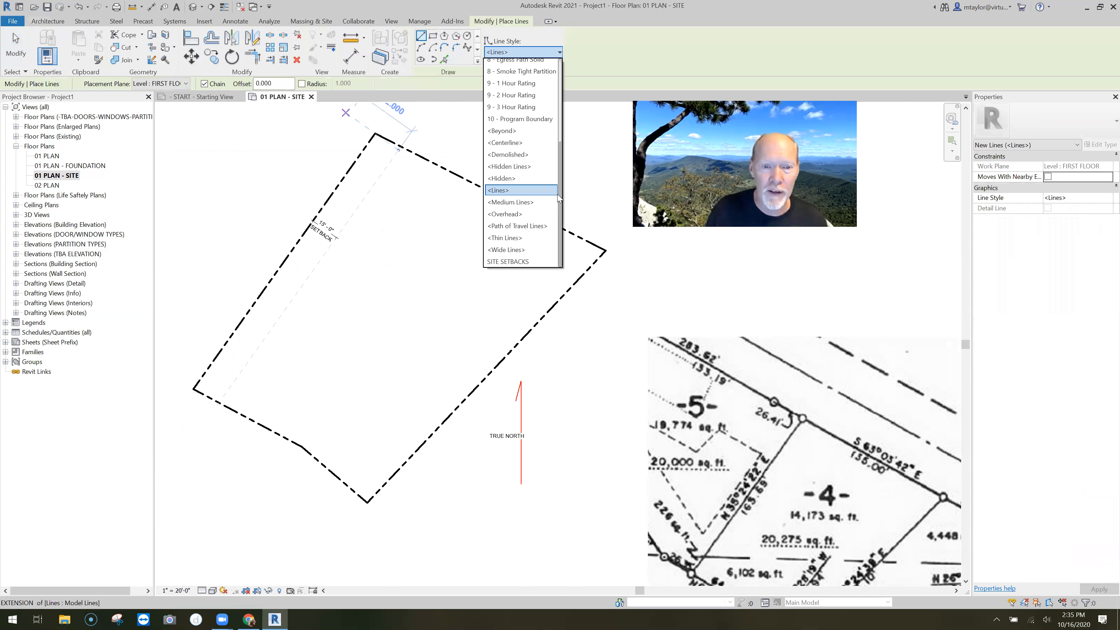
click(507, 261)
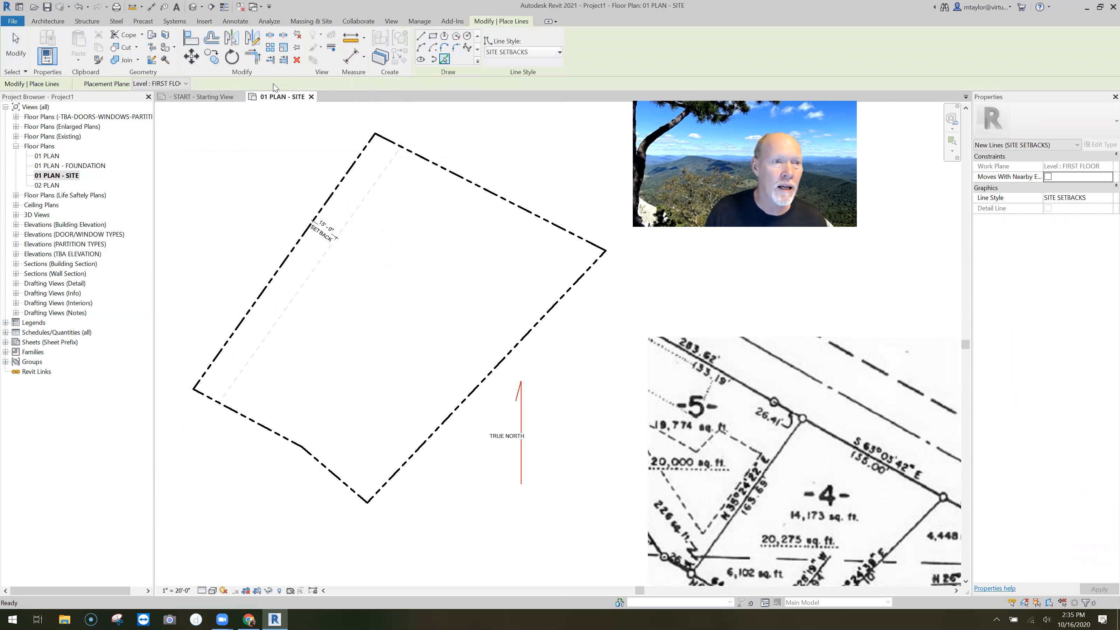
drag(251, 84, 213, 84)
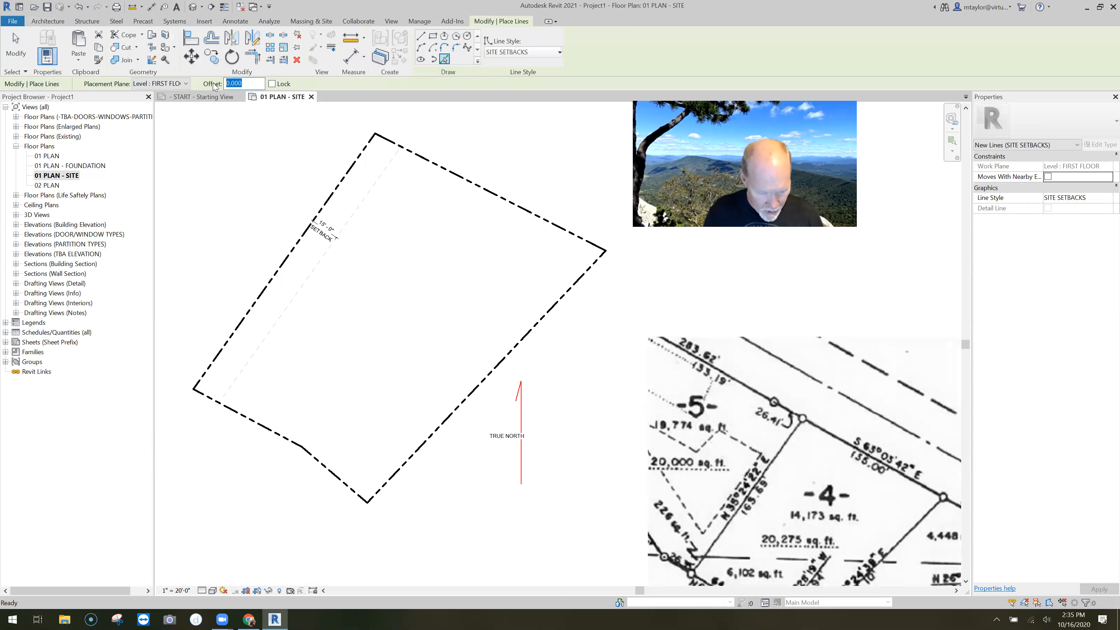
text(15)
click(497, 367)
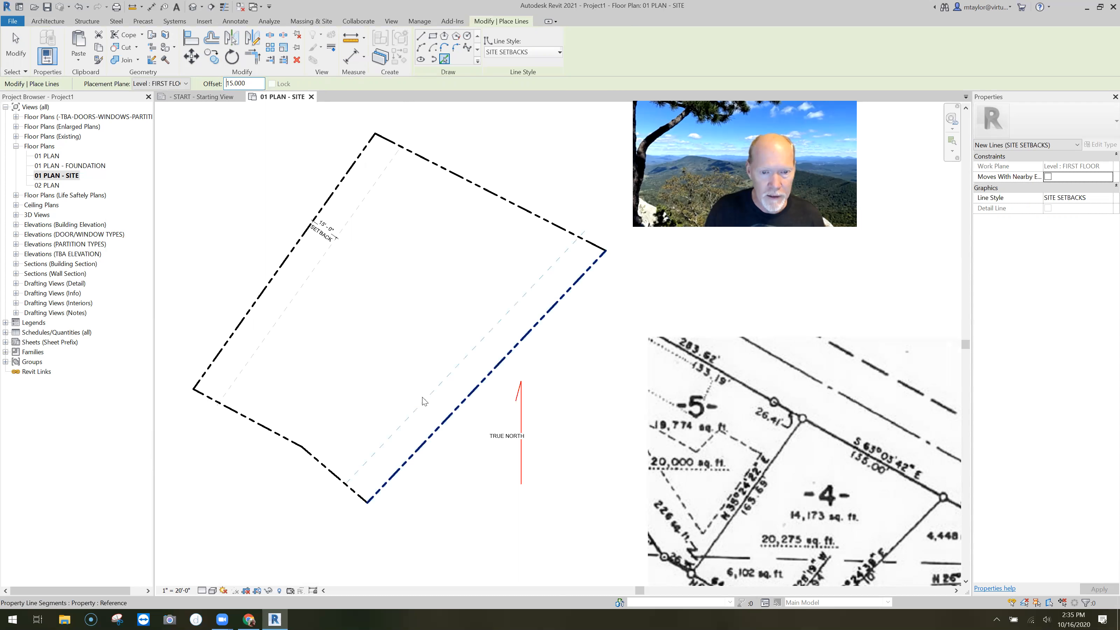
Step: Create another setback line offset 30 feet inside the northeast property line and end the line command
double_click(250, 83)
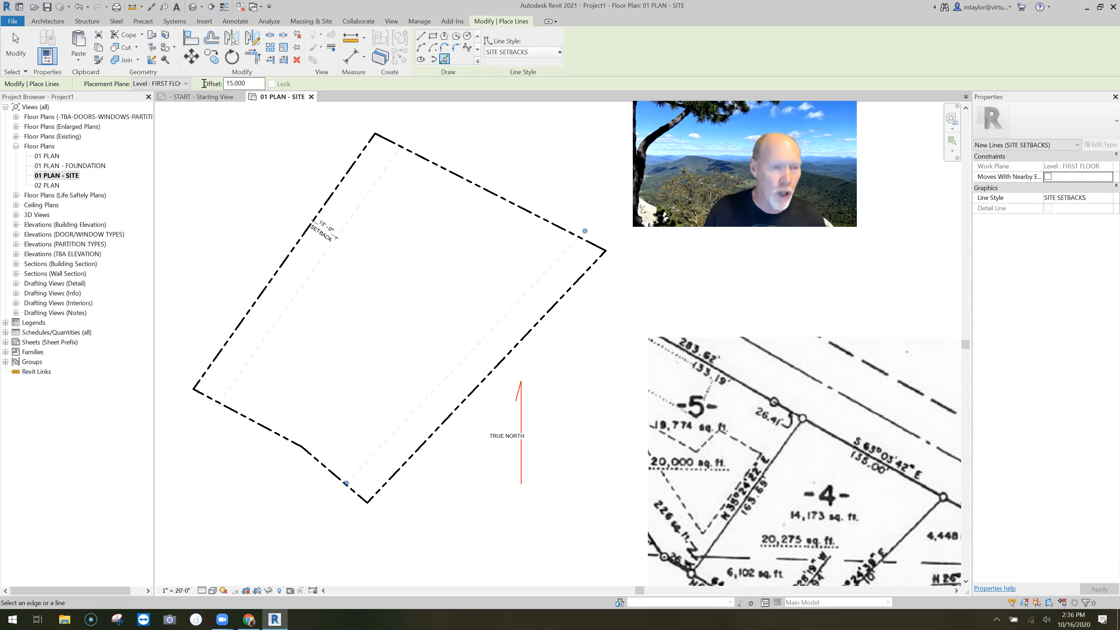
text(30)
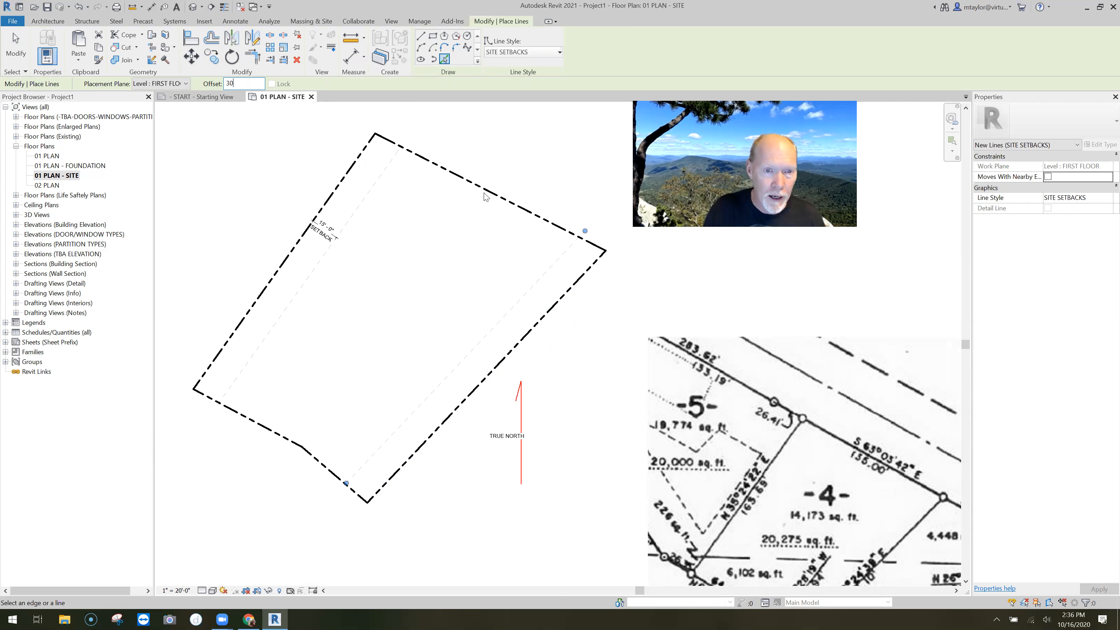
click(431, 284)
key(Escape)
key(Escape)
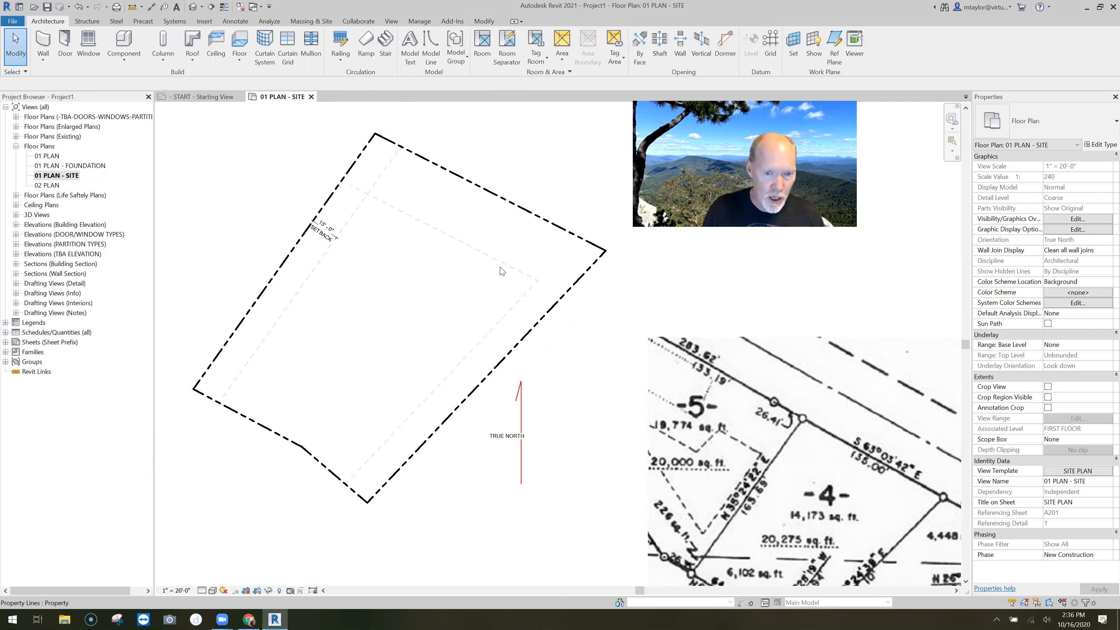
Step: Extend the southeast setback line to about 184 ft and the northeast setback line to about 132 ft so they cross at the corner
click(538, 279)
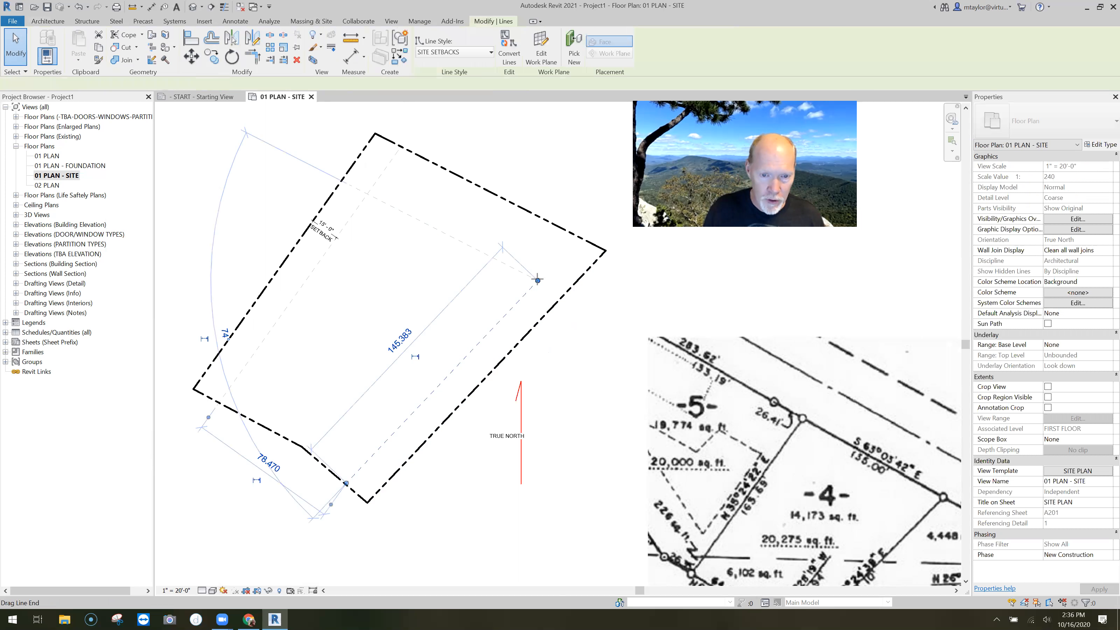
drag(563, 252, 589, 227)
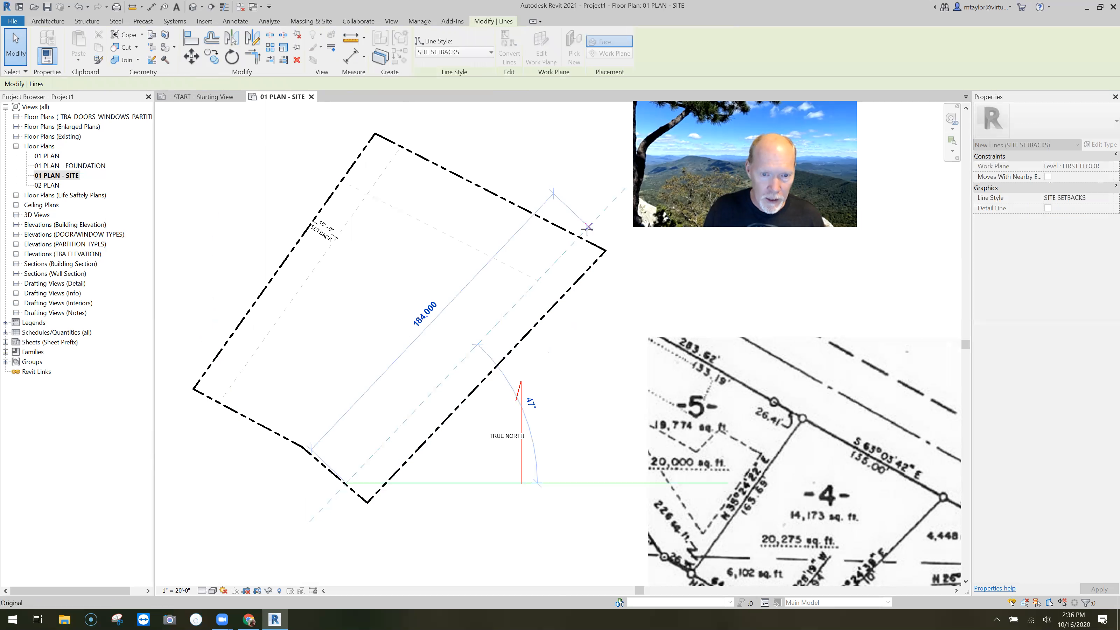
key(Escape)
drag(538, 281, 575, 303)
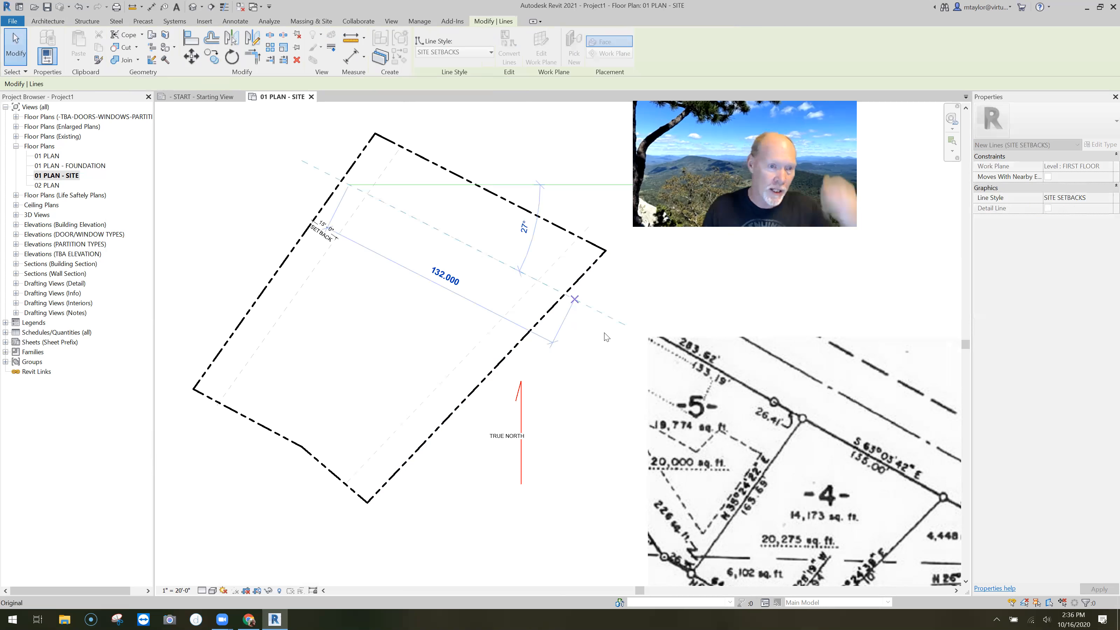
key(Escape)
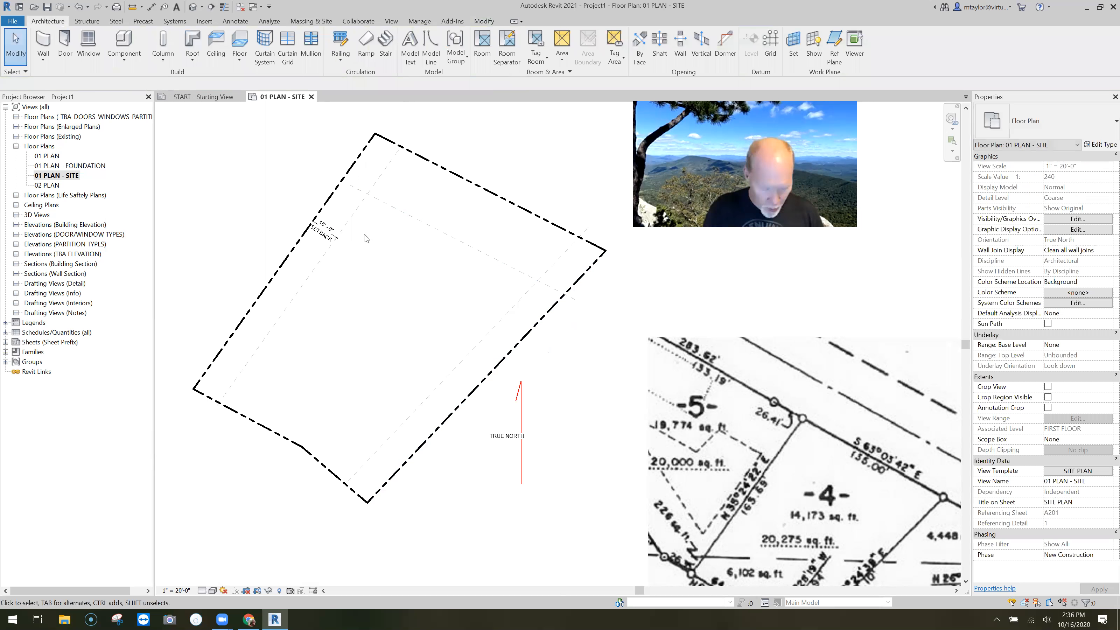
Step: Add aligned dimensions from the northeast and southeast property lines to their setback lines
key(d)
key(i)
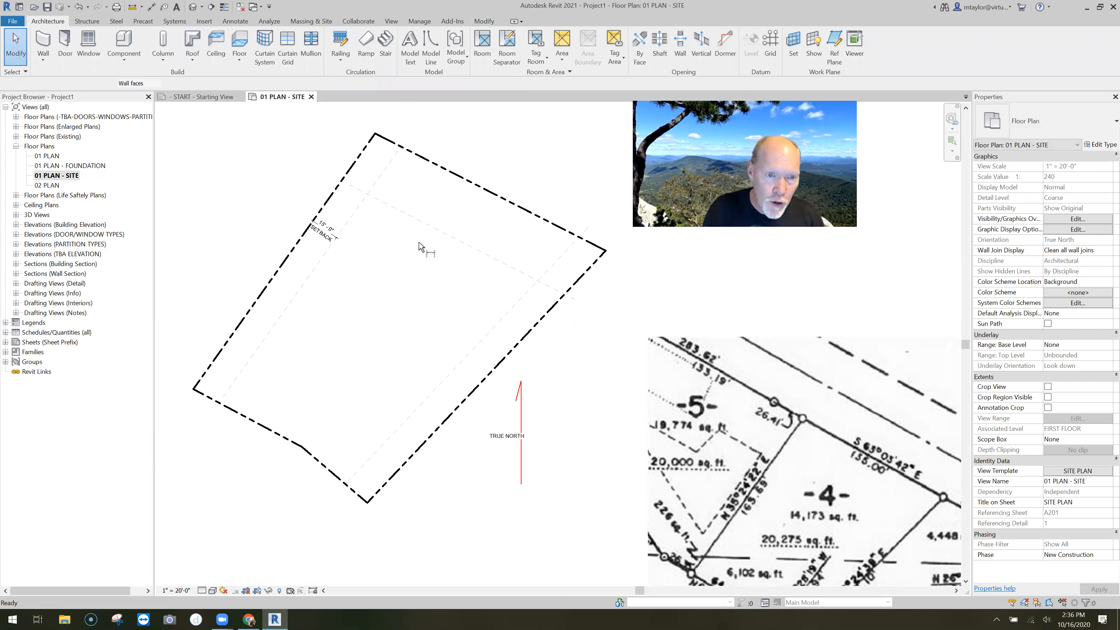
click(427, 161)
click(402, 212)
click(414, 184)
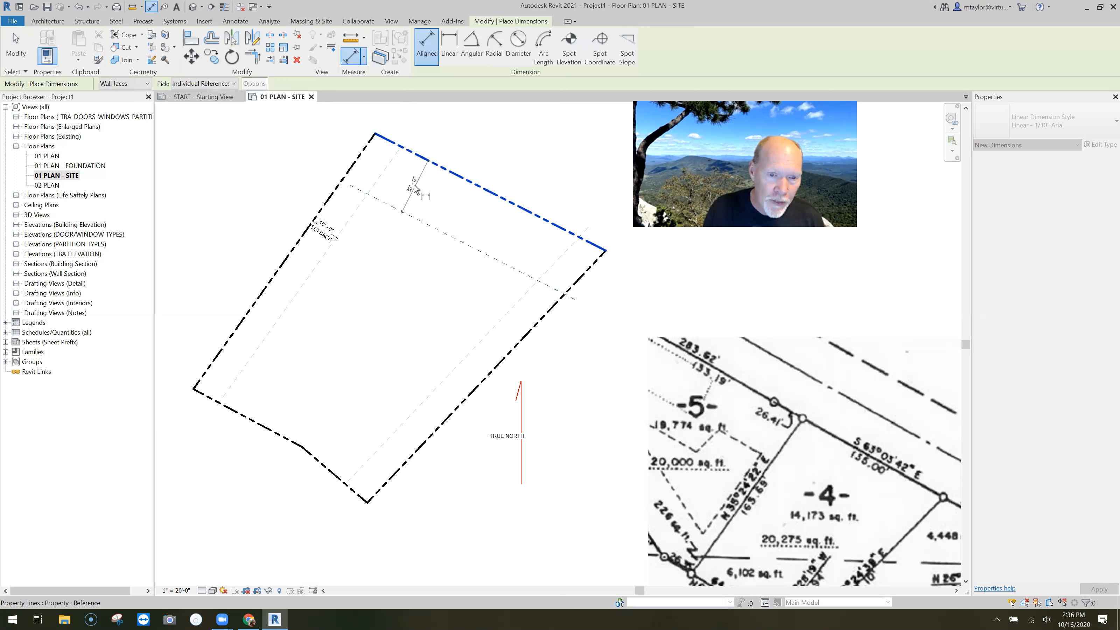
click(525, 330)
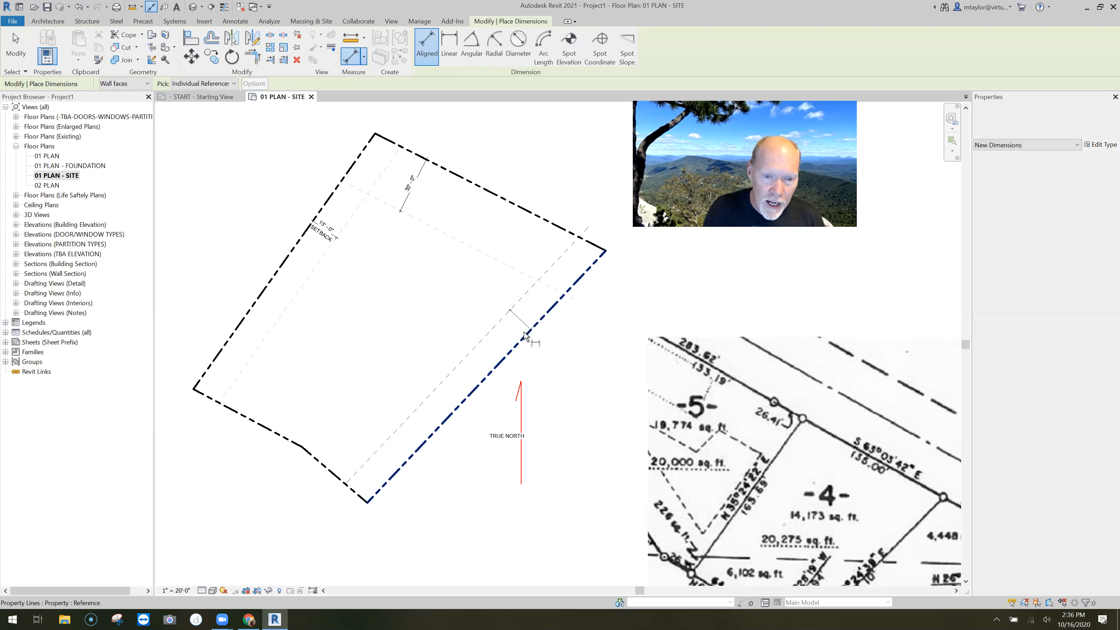
click(521, 321)
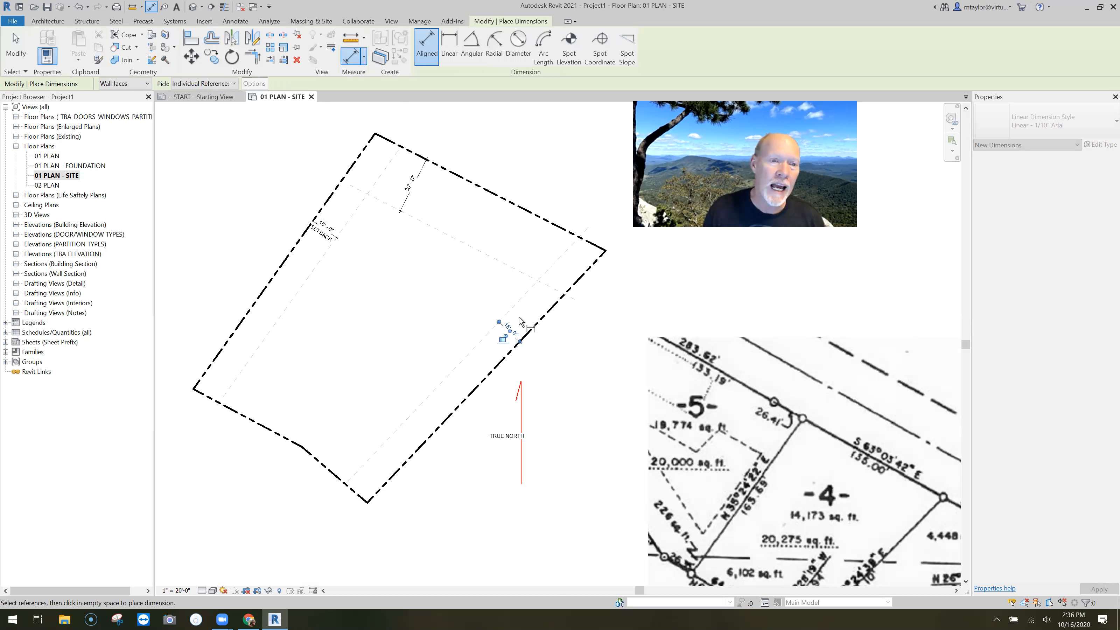
scroll(412, 187, up, 5)
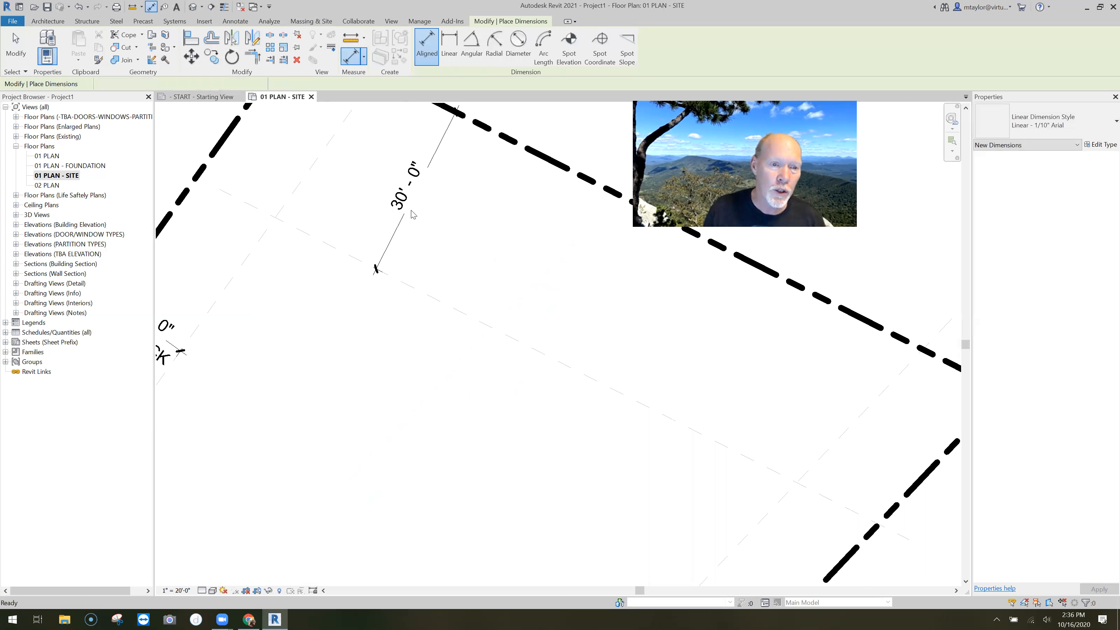
key(Escape)
Step: Add the text SETBACK below the value of the northeast setback dimension
double_click(405, 193)
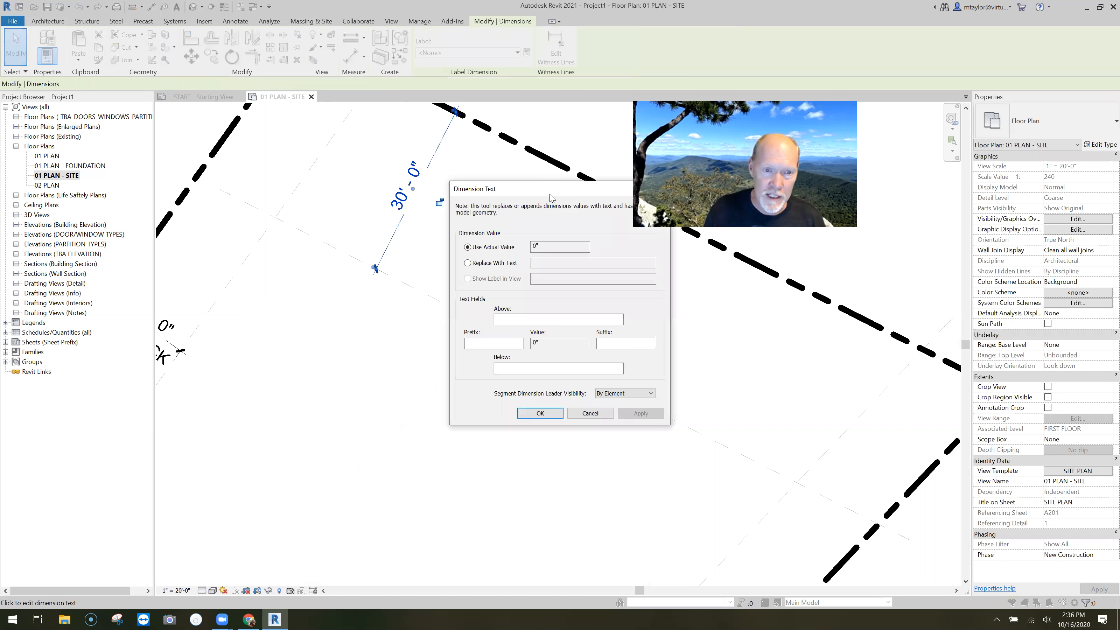
drag(550, 195, 464, 171)
click(432, 344)
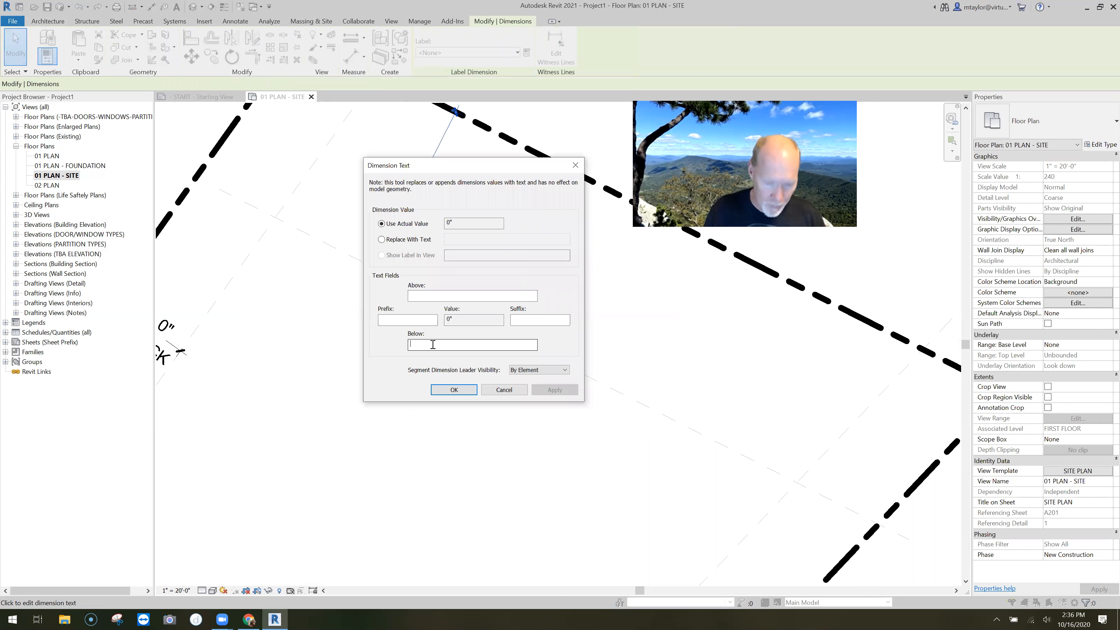
text(SET)
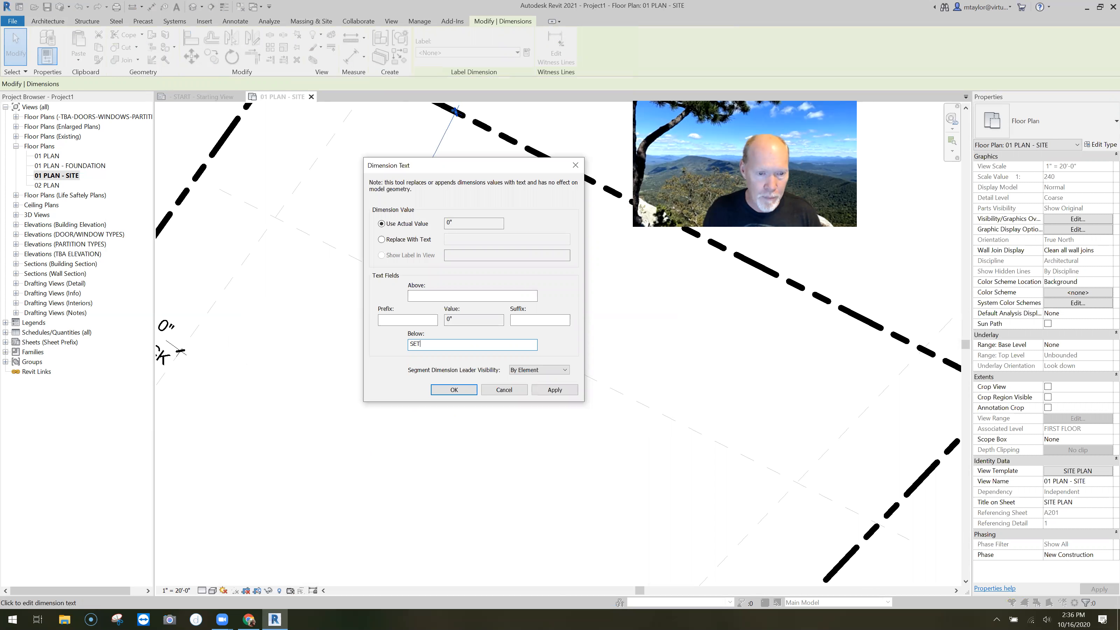
text(BACK)
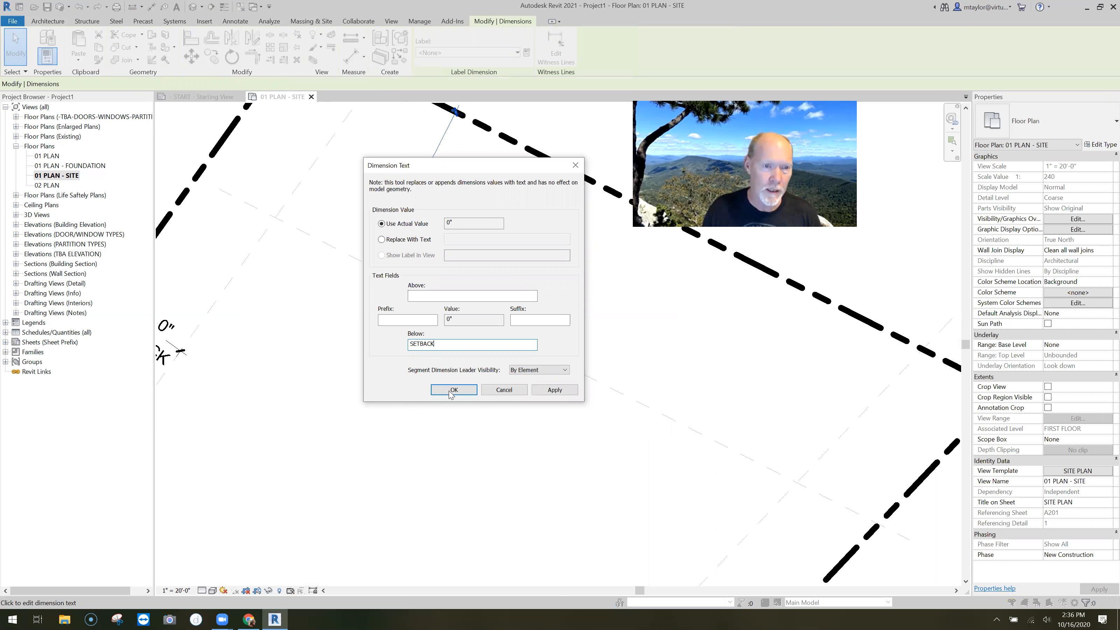
key(Return)
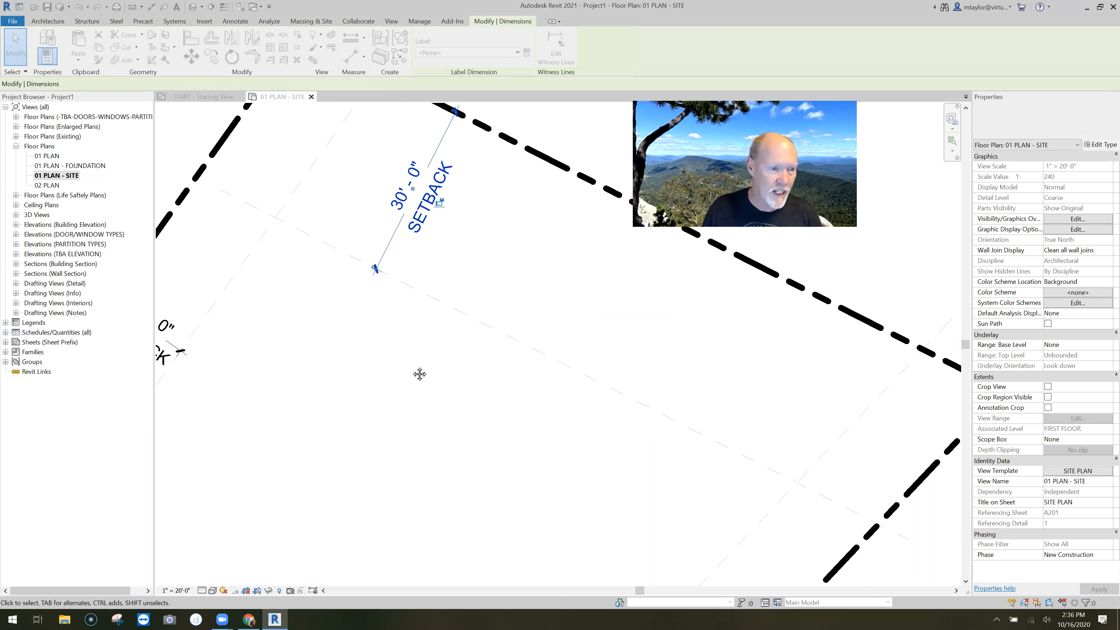
Step: Add the text SETBACK below the value of the southeast setback dimension and clear the selection
scroll(463, 450, down, 2)
middle_drag(605, 558, 559, 481)
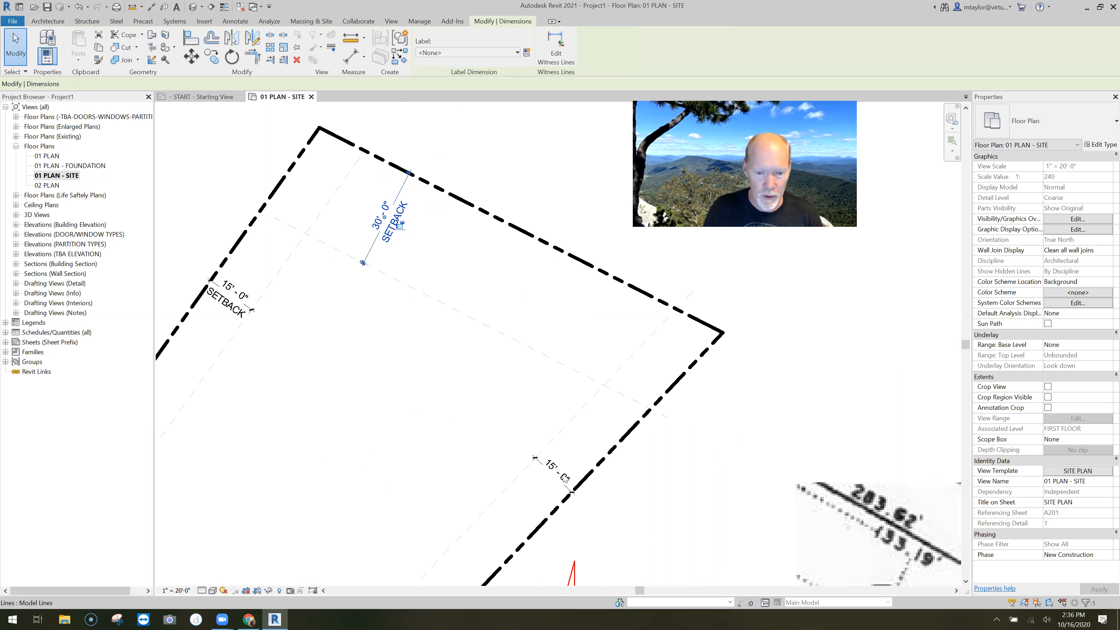
click(564, 478)
click(567, 481)
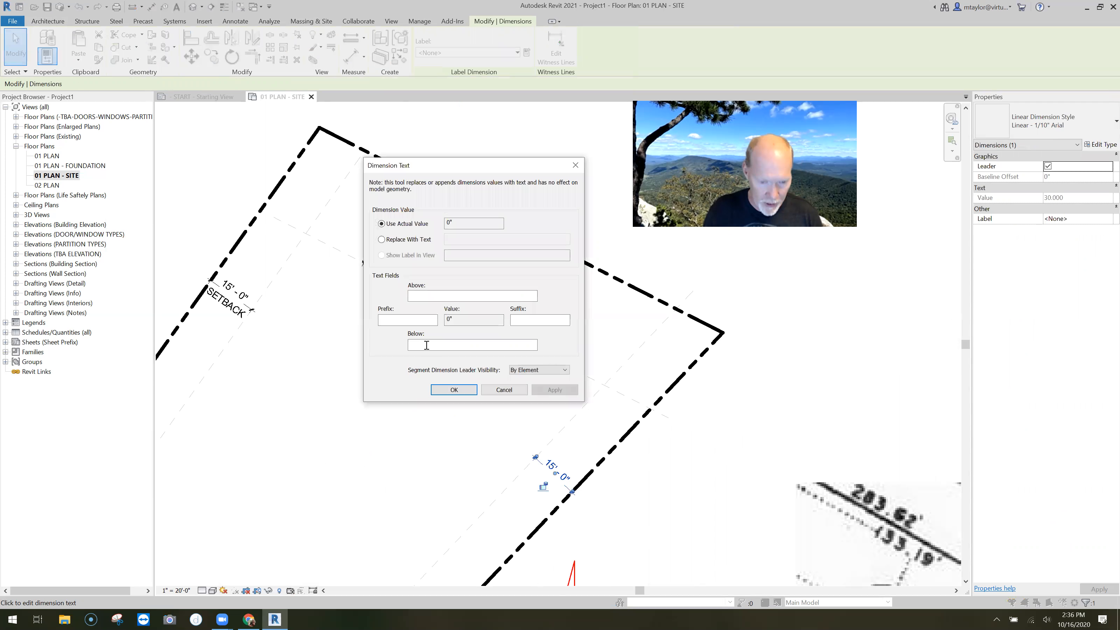
text(SETBACK)
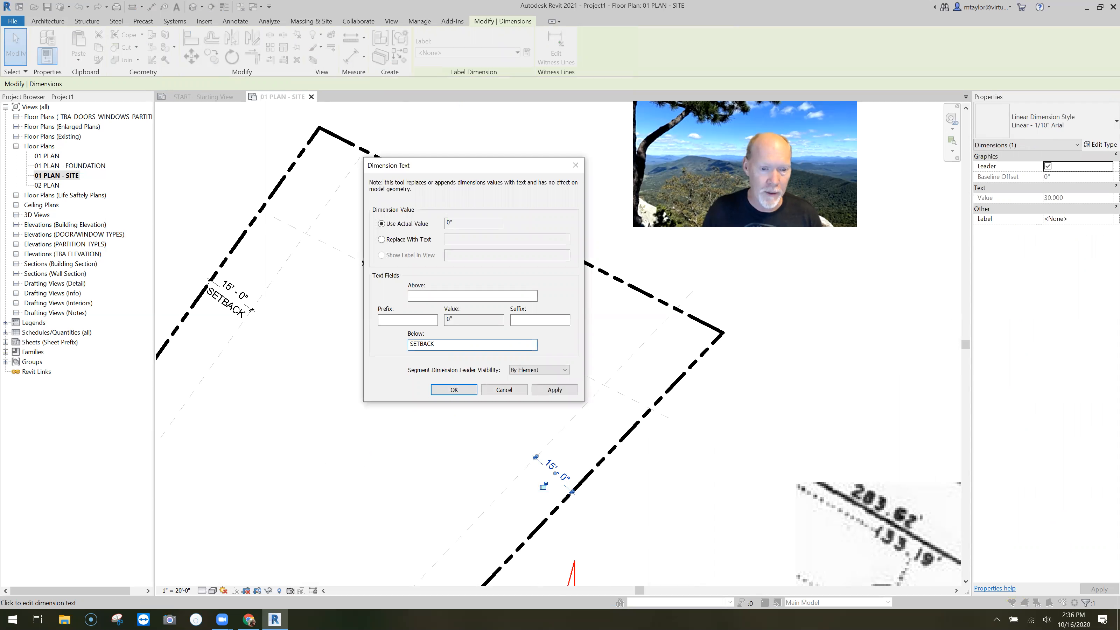
click(450, 391)
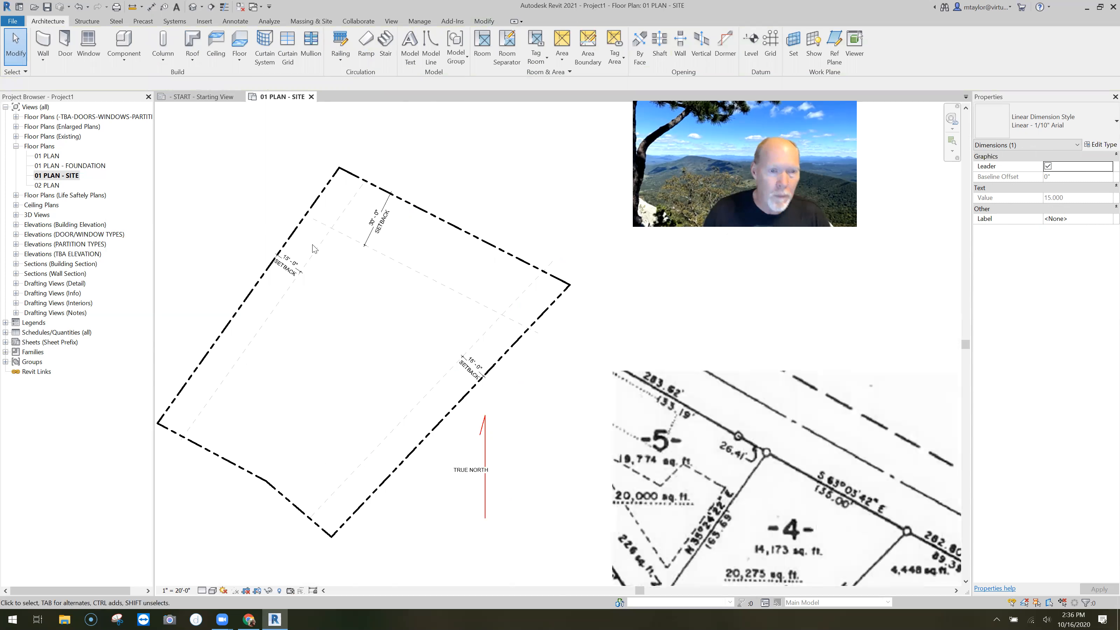
click(387, 331)
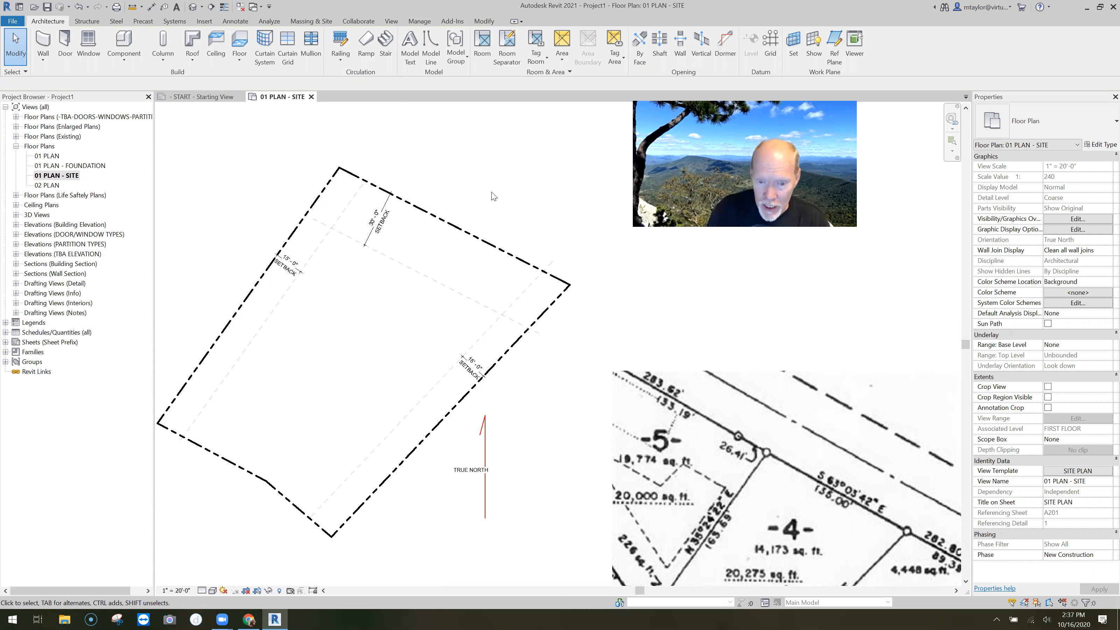
Step: Start Tag by Category on the northeast property line and accept loading a tag family for property line segments
scroll(493, 196, down, 2)
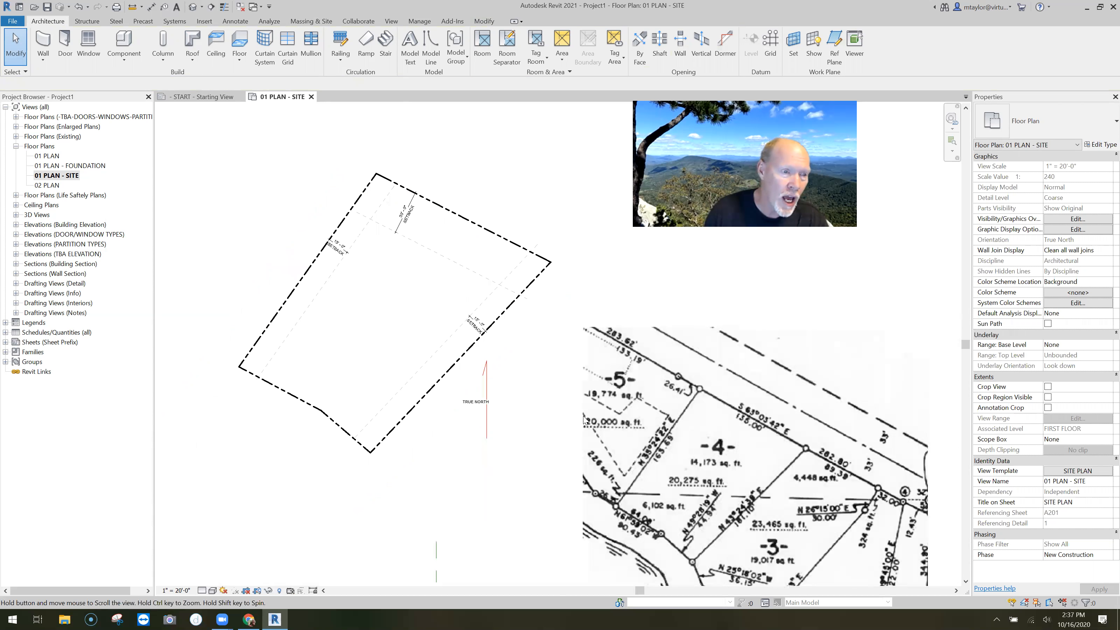
middle_drag(652, 452, 583, 416)
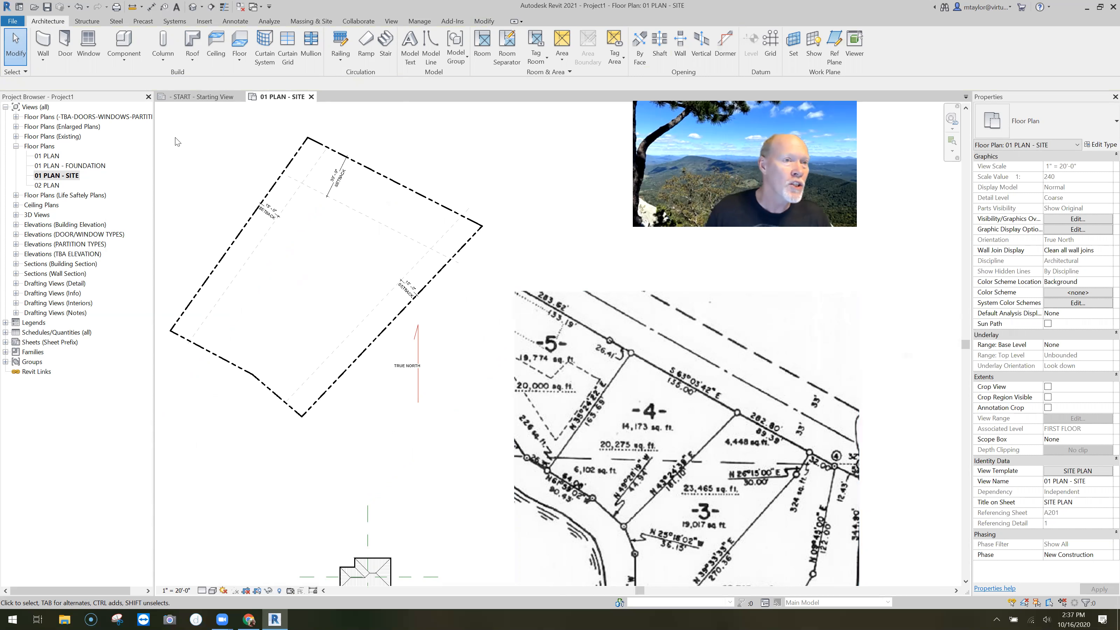
click(237, 22)
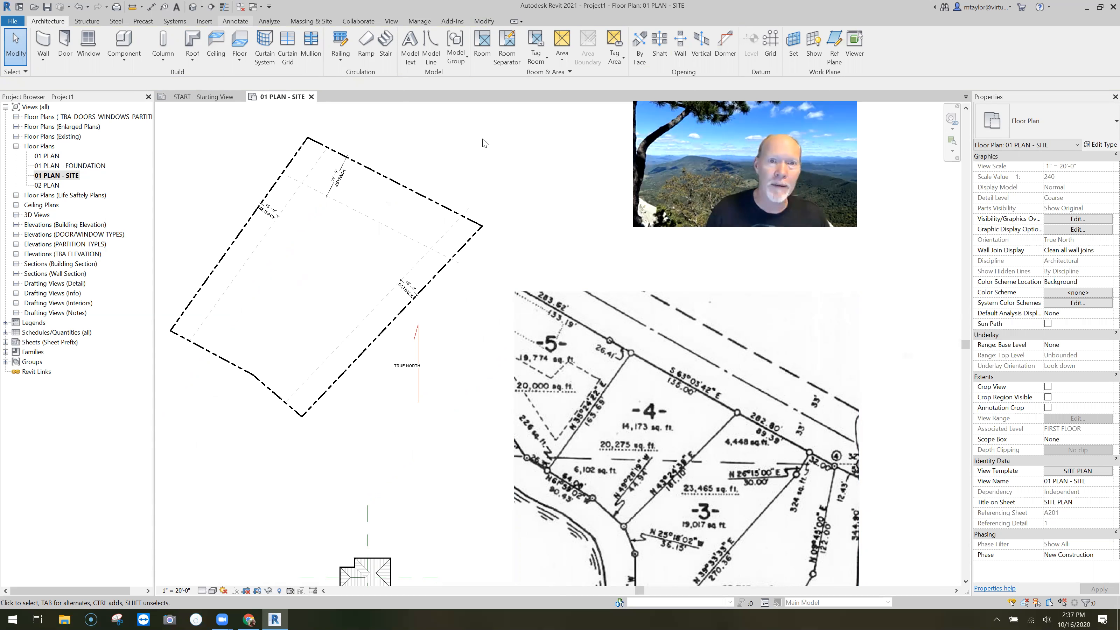
click(524, 66)
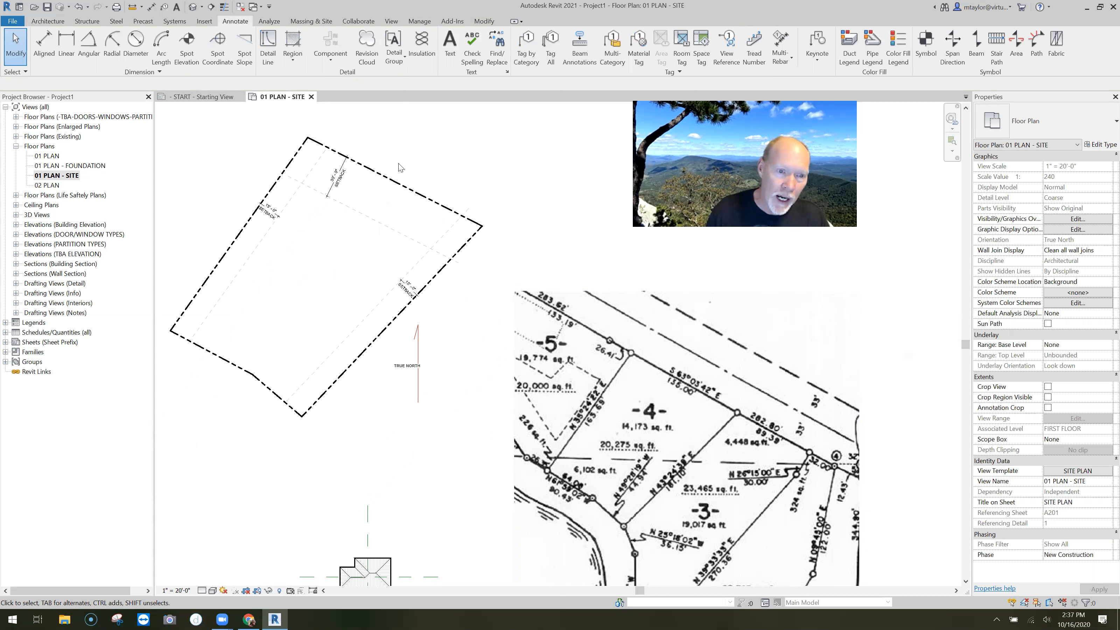
click(494, 152)
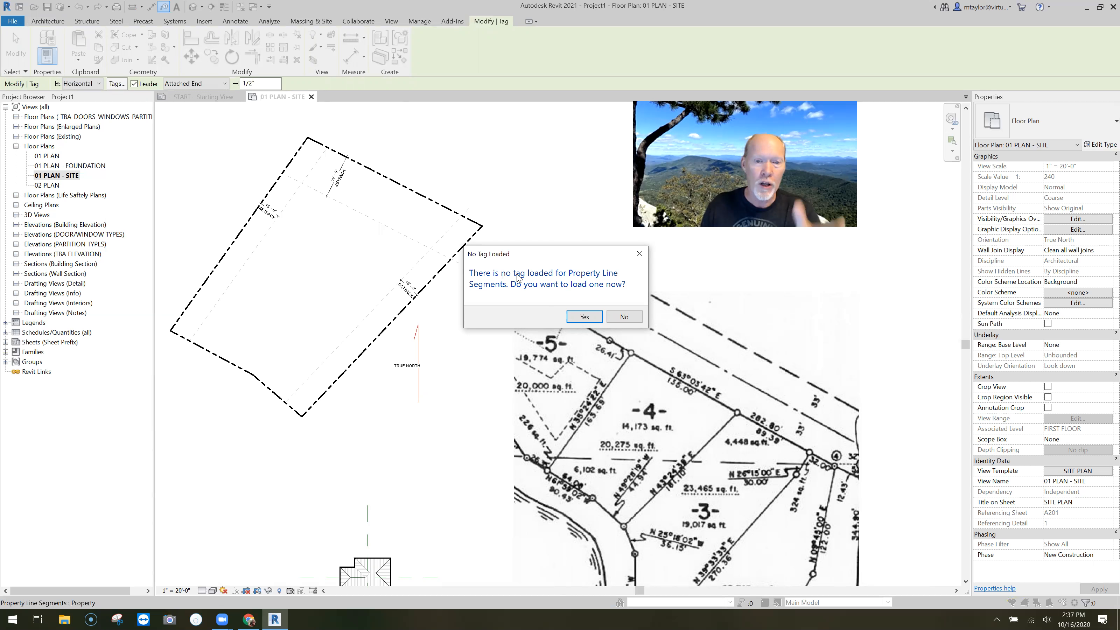
drag(568, 257, 520, 257)
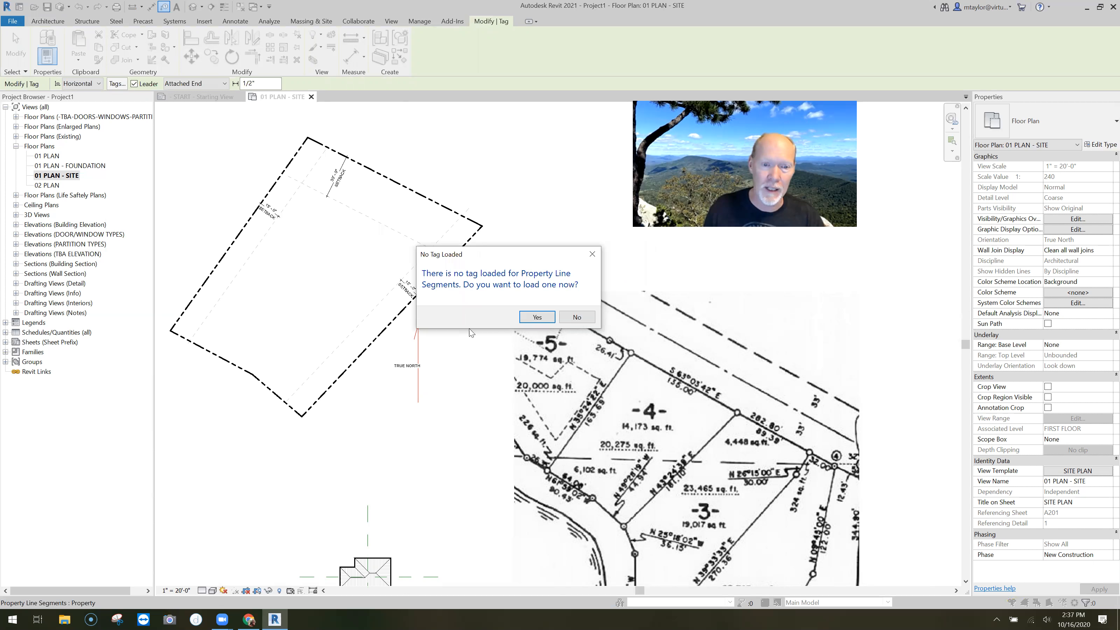
drag(505, 253, 491, 291)
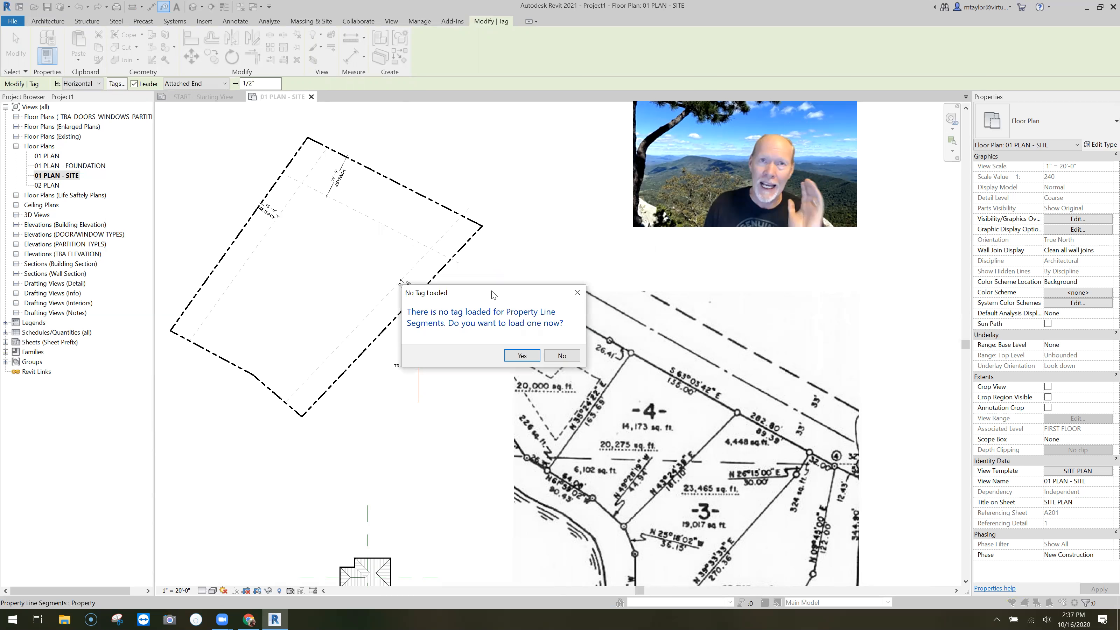
click(521, 355)
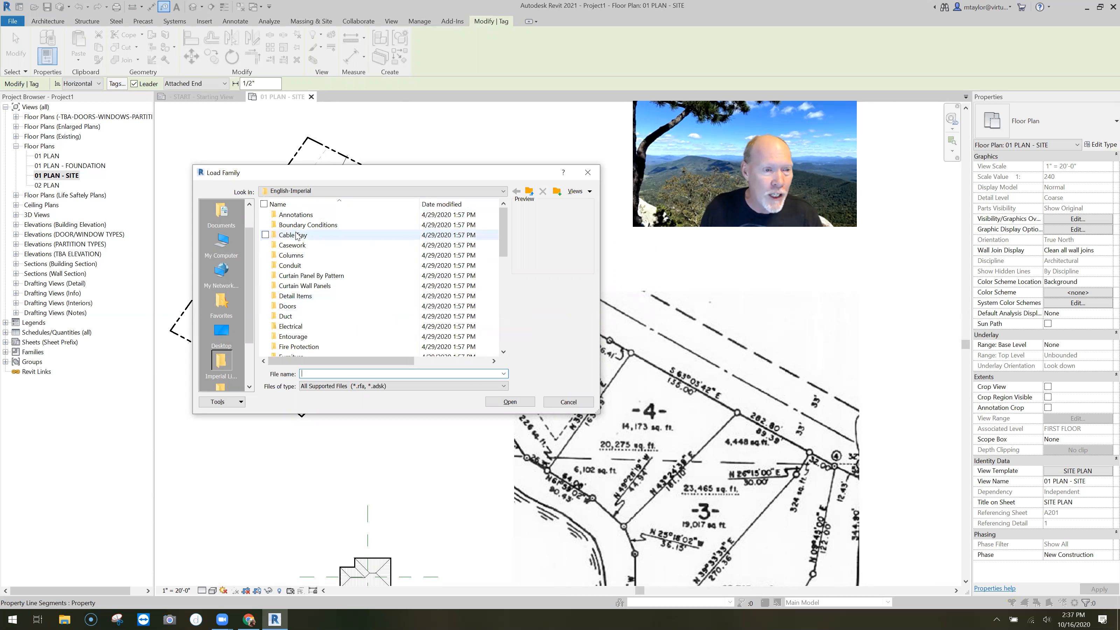
Step: Look through the English-Imperial library's Annotations and Architectural folders for a property line segment tag, and cancel loading
double_click(319, 216)
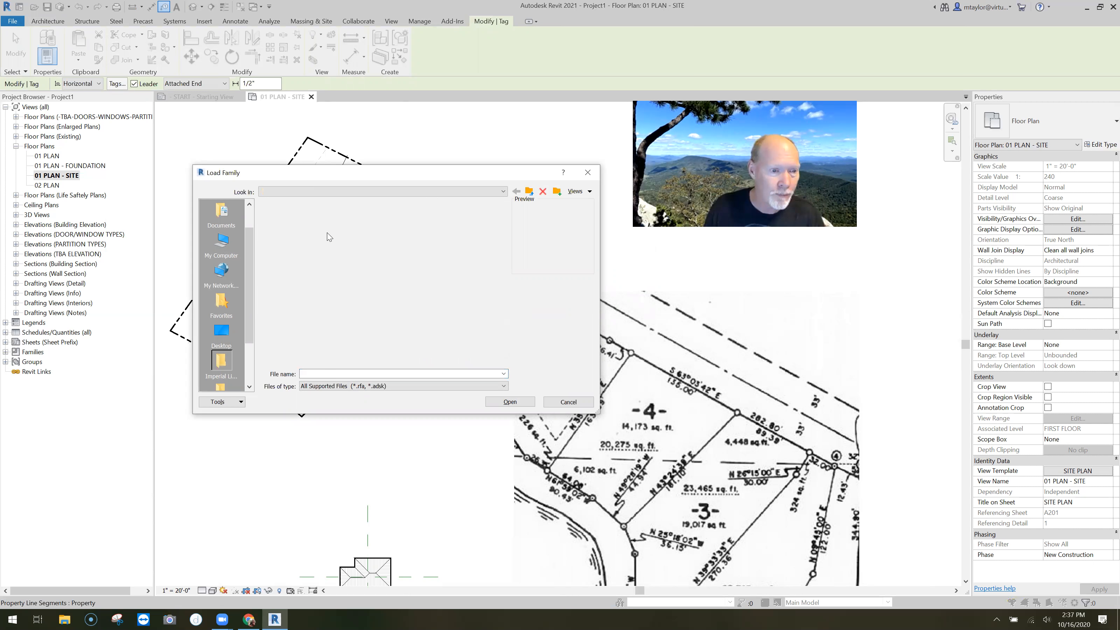
drag(505, 239, 505, 314)
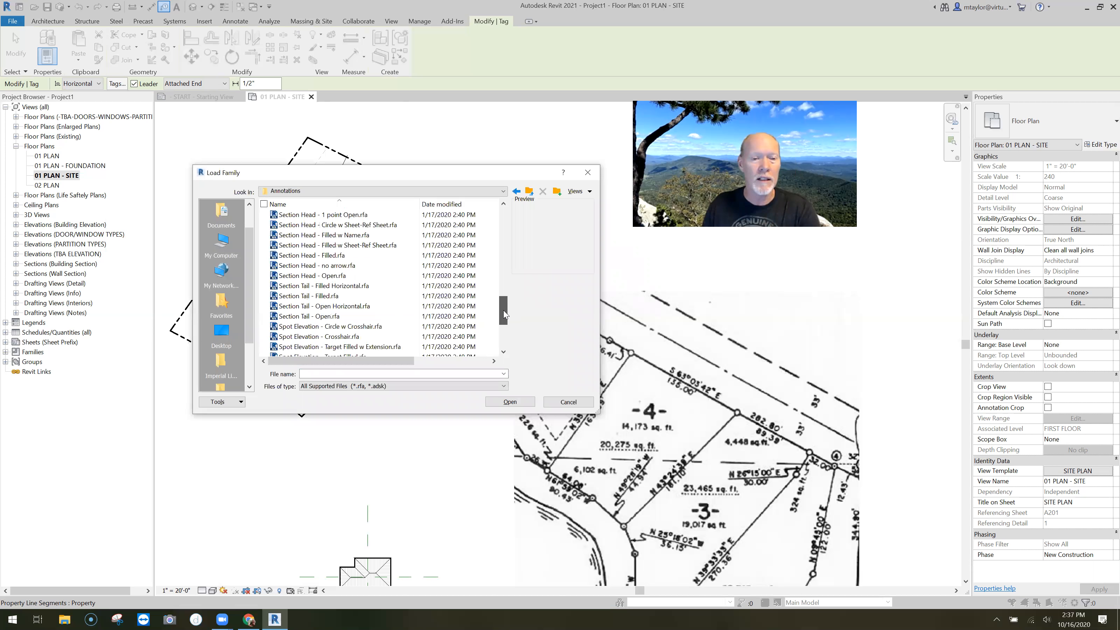
scroll(505, 320, down, 1)
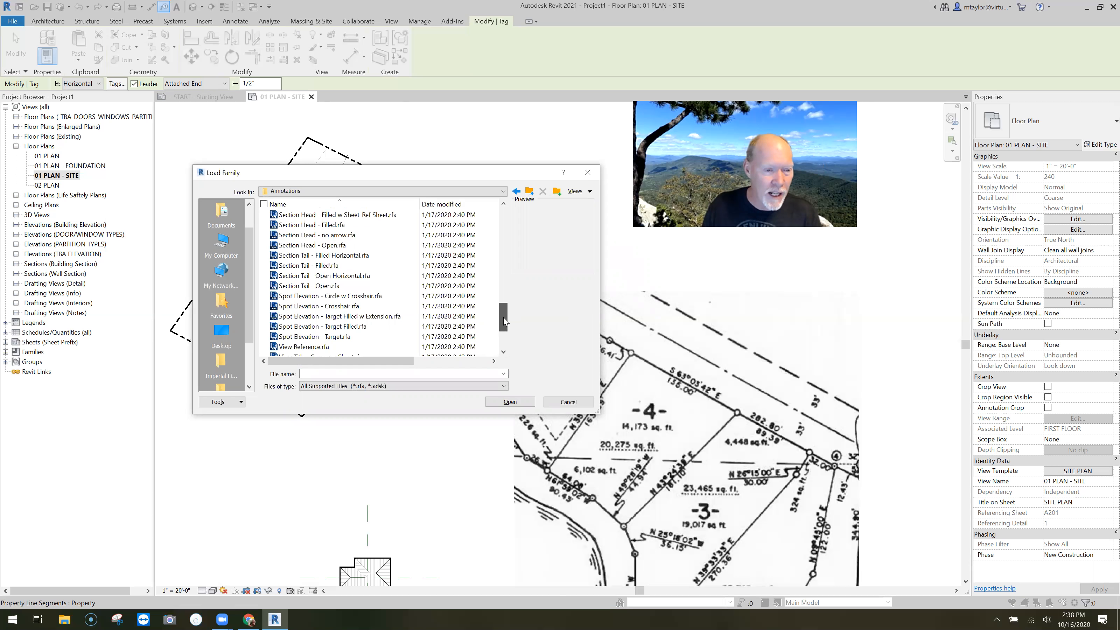
scroll(505, 329, down, 1)
scroll(504, 318, down, 1)
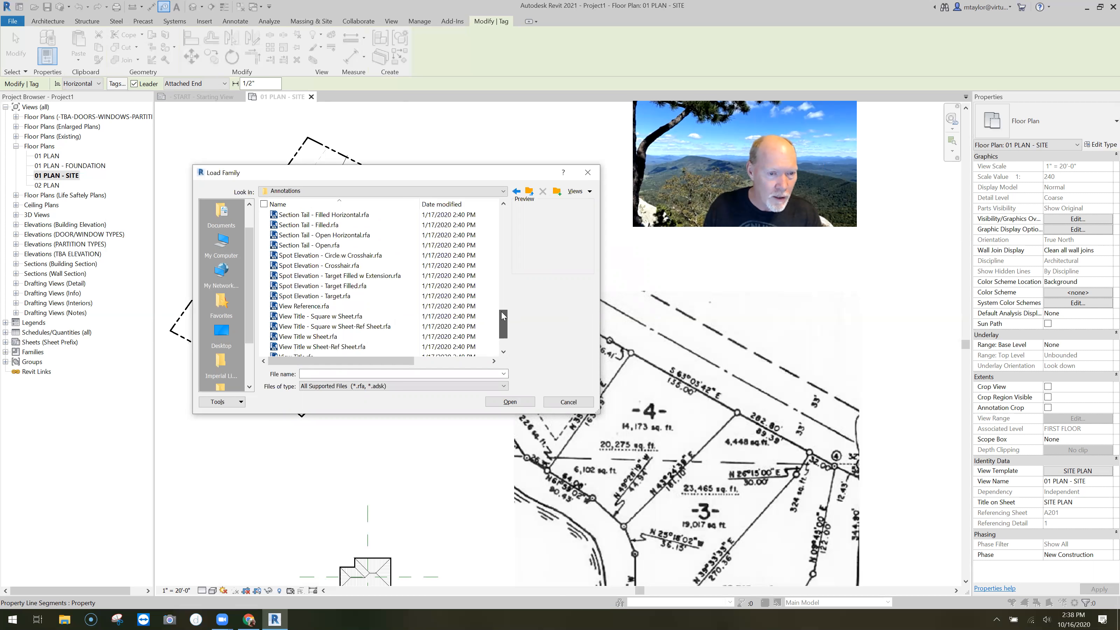
drag(501, 311, 505, 216)
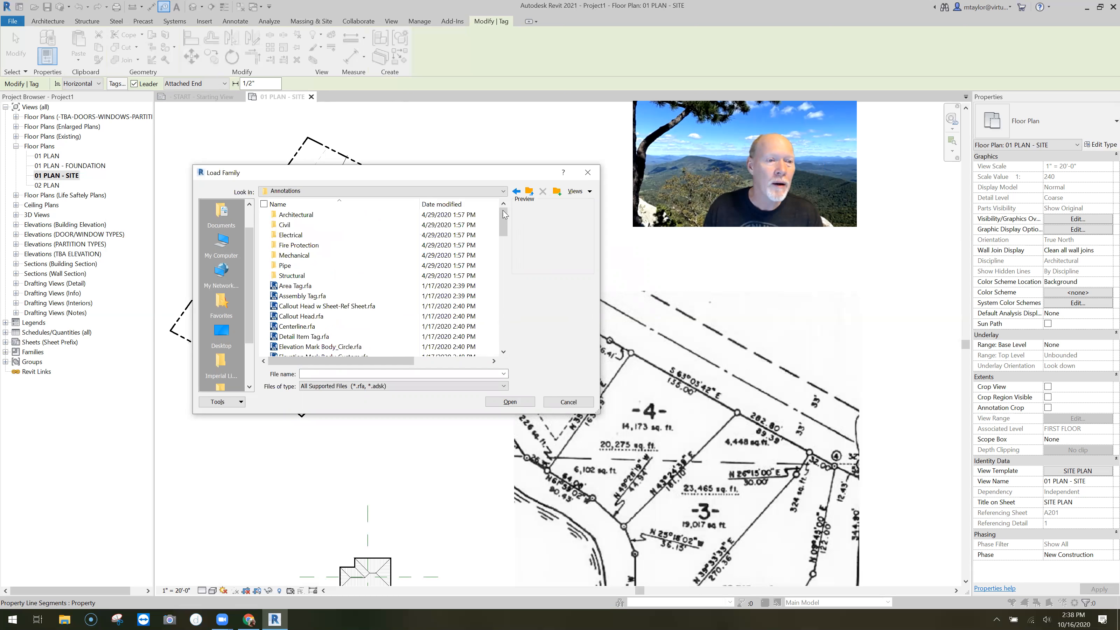
double_click(321, 215)
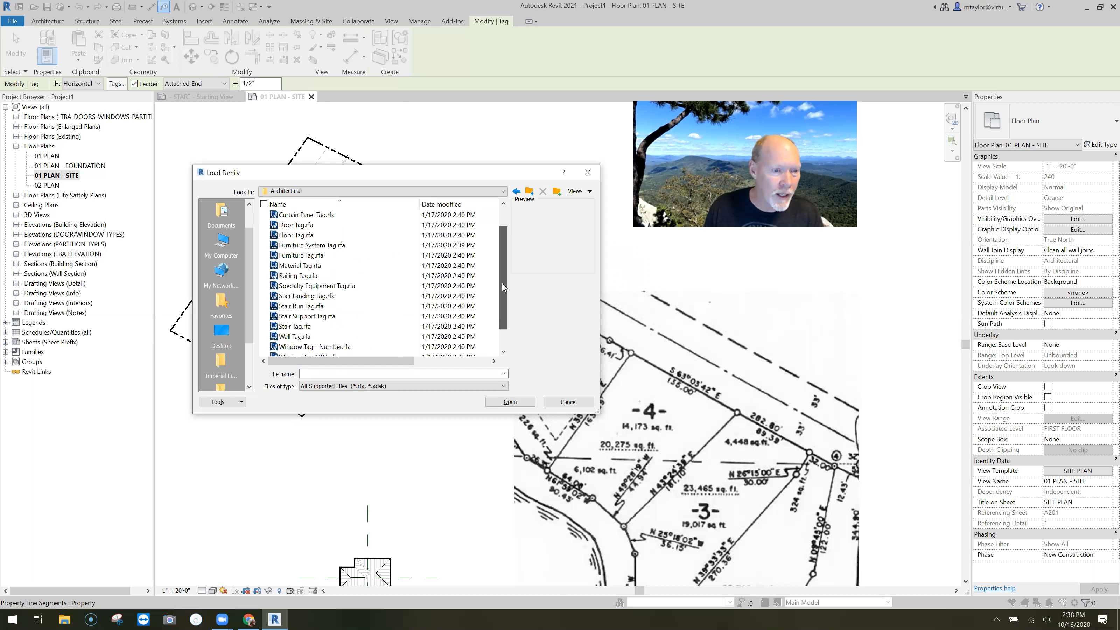
drag(503, 222, 521, 207)
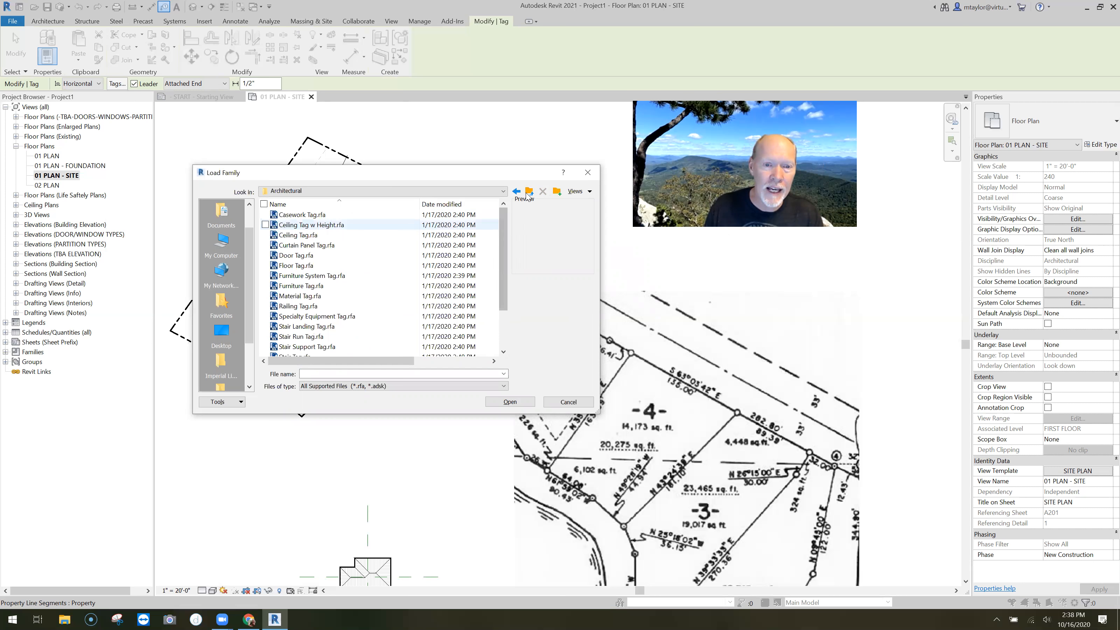
key(BackSpace)
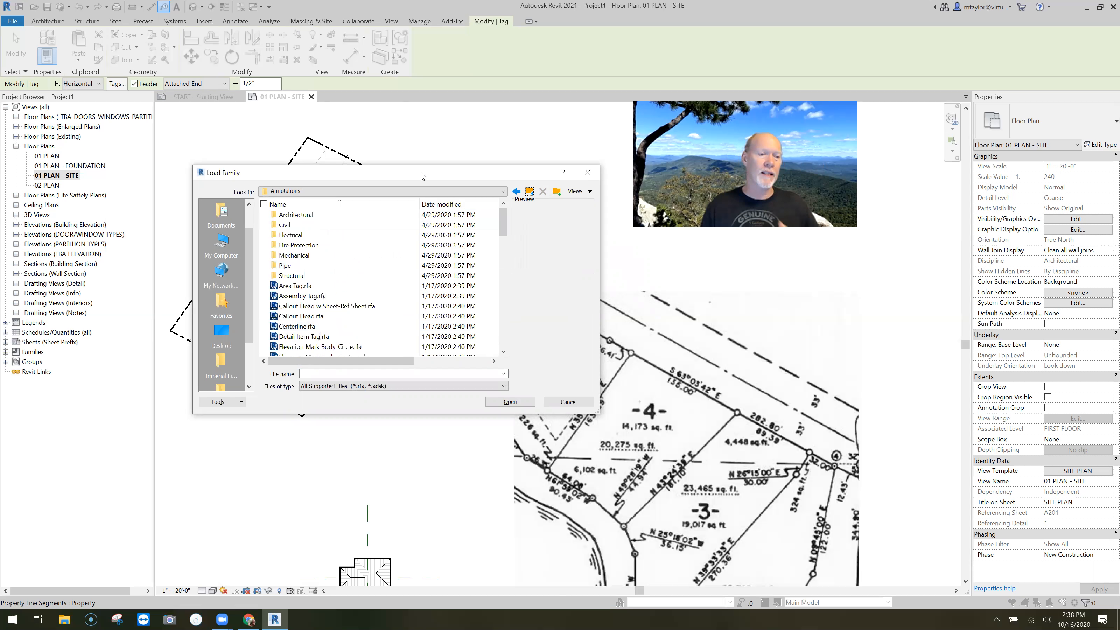
drag(416, 169, 412, 162)
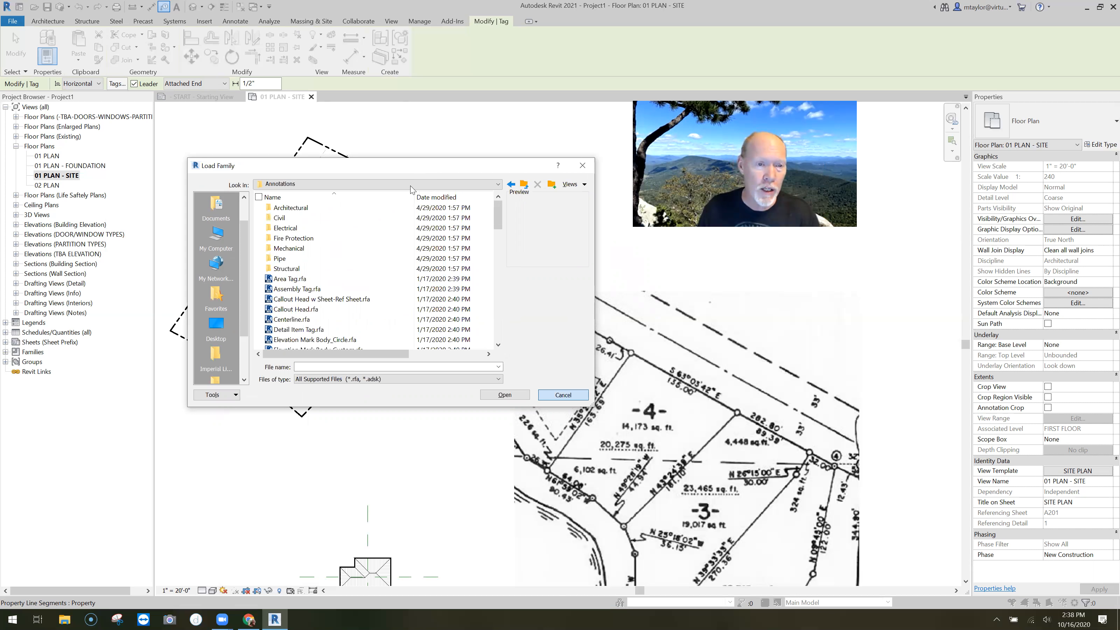
click(572, 394)
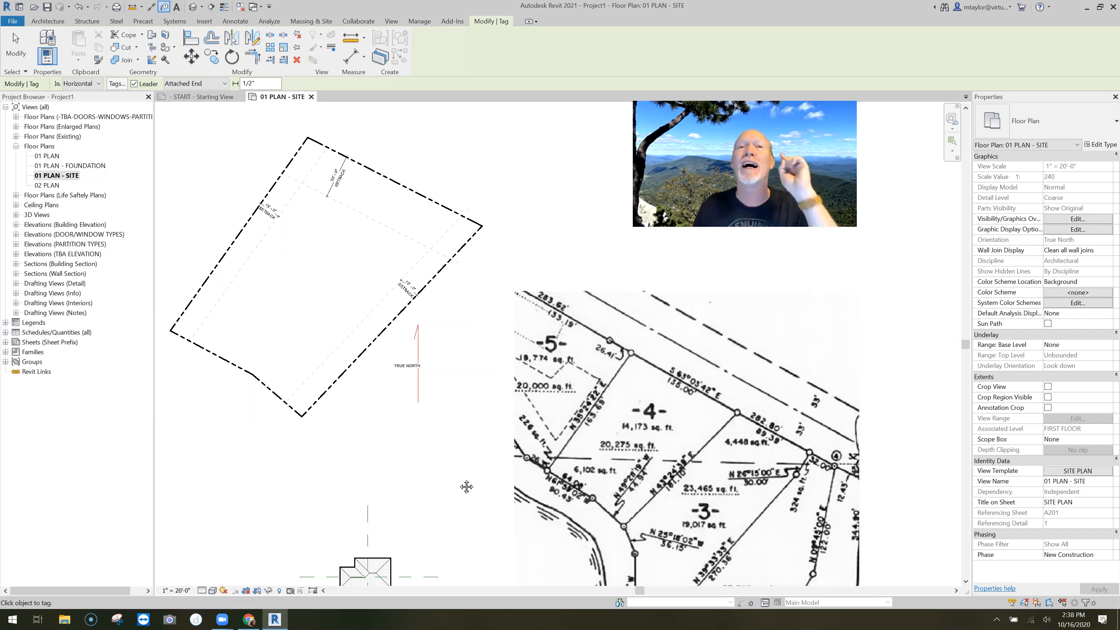
Step: Pick the northwest property line for tagging and load property line segment tag.rfa from the REVIT LOCALS folder in Documents
scroll(461, 484, up, 2)
middle_drag(458, 483, 517, 538)
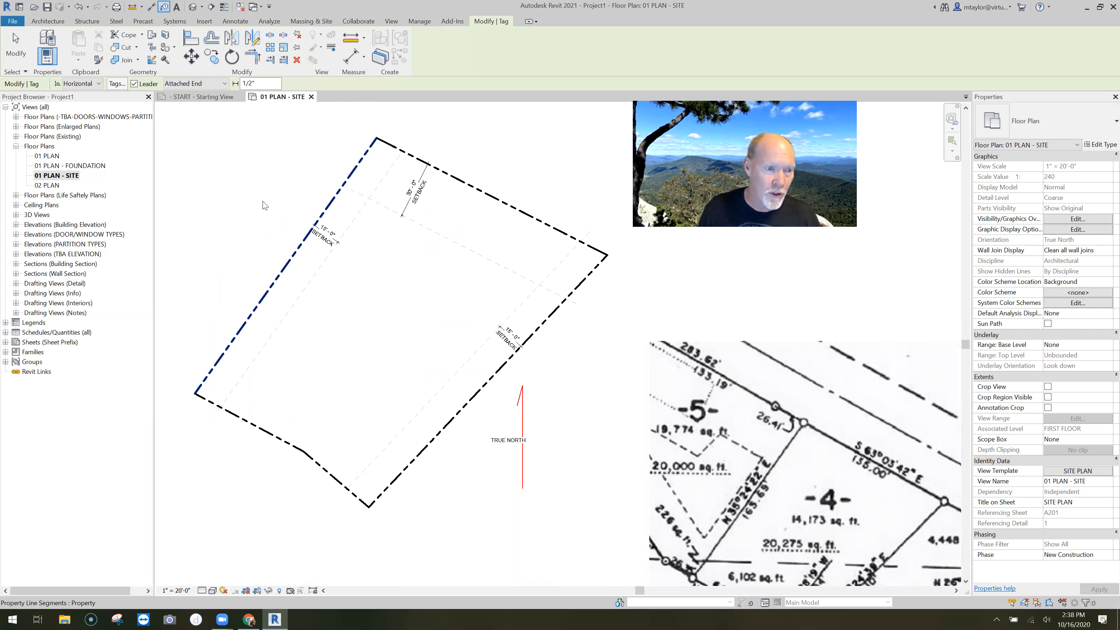
click(288, 261)
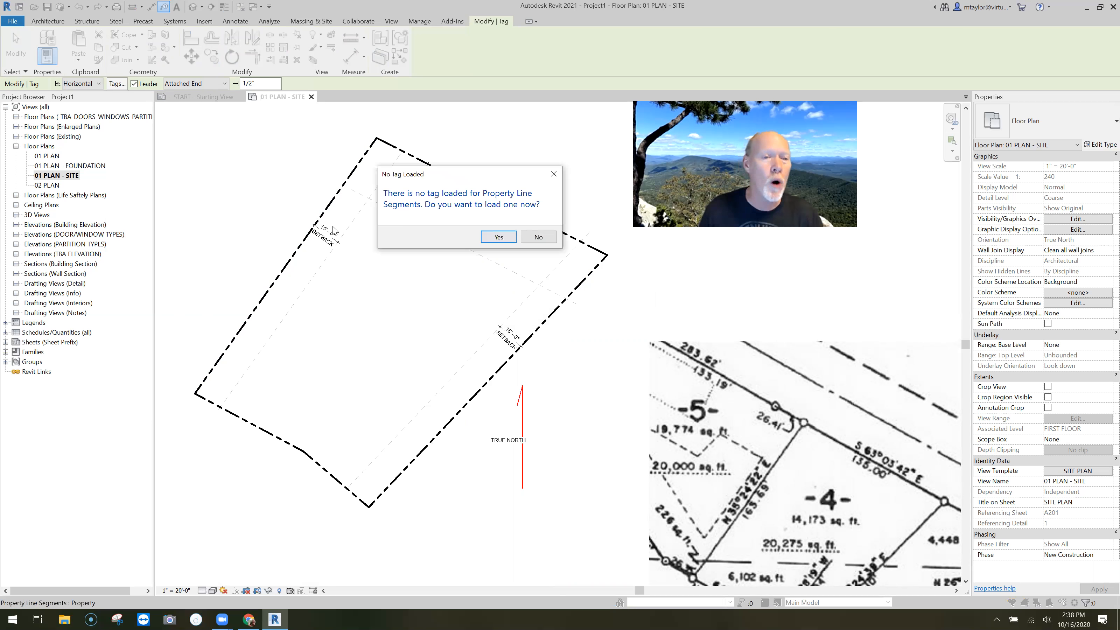
click(499, 238)
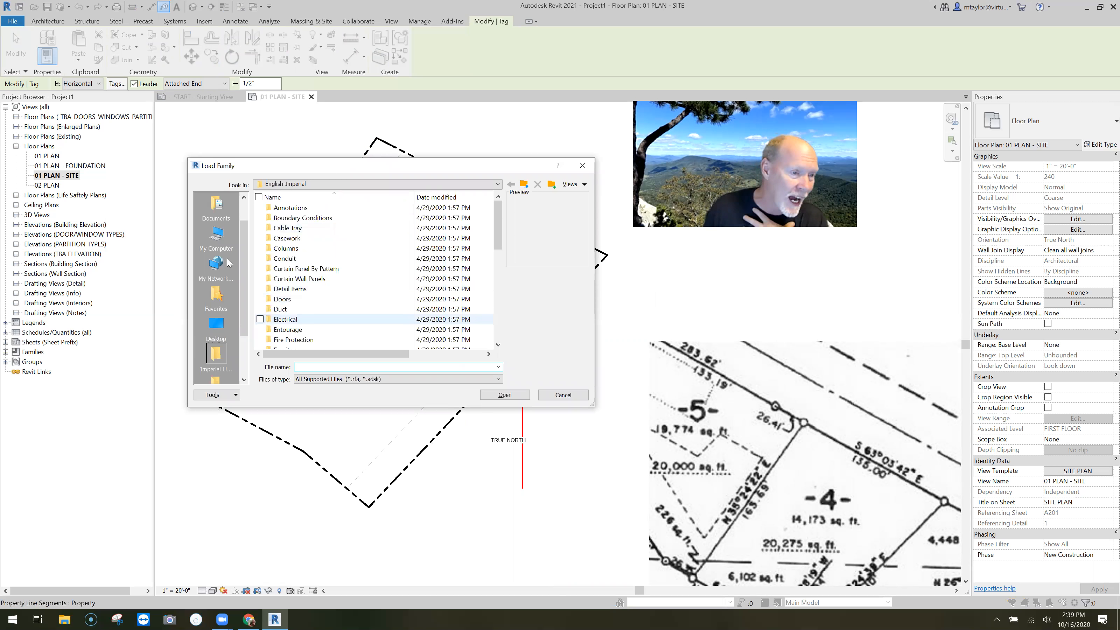
click(221, 238)
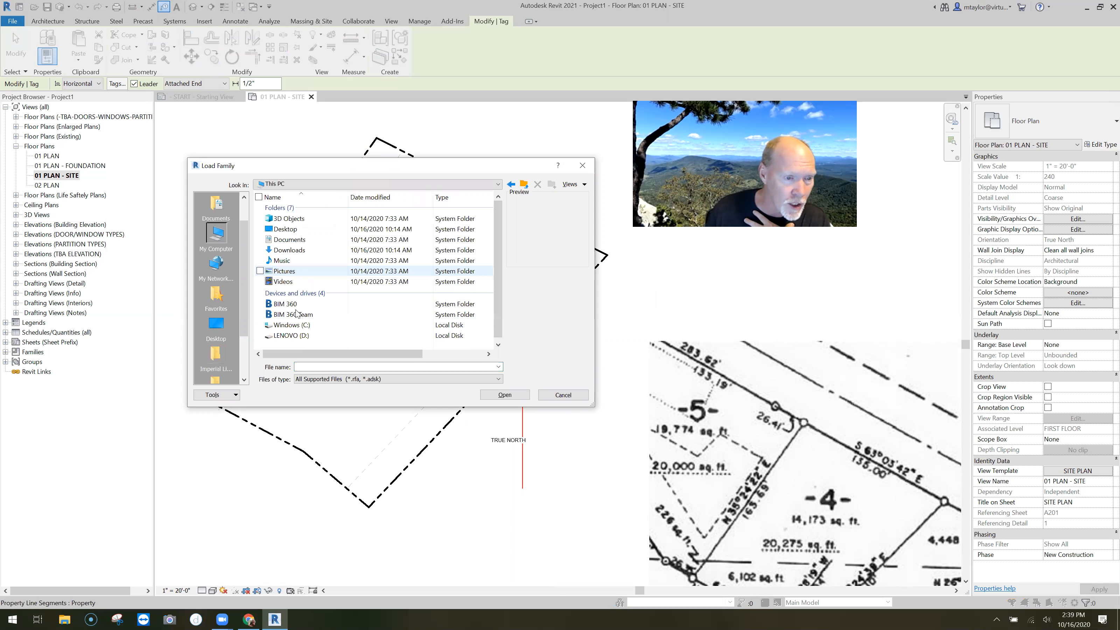
double_click(310, 240)
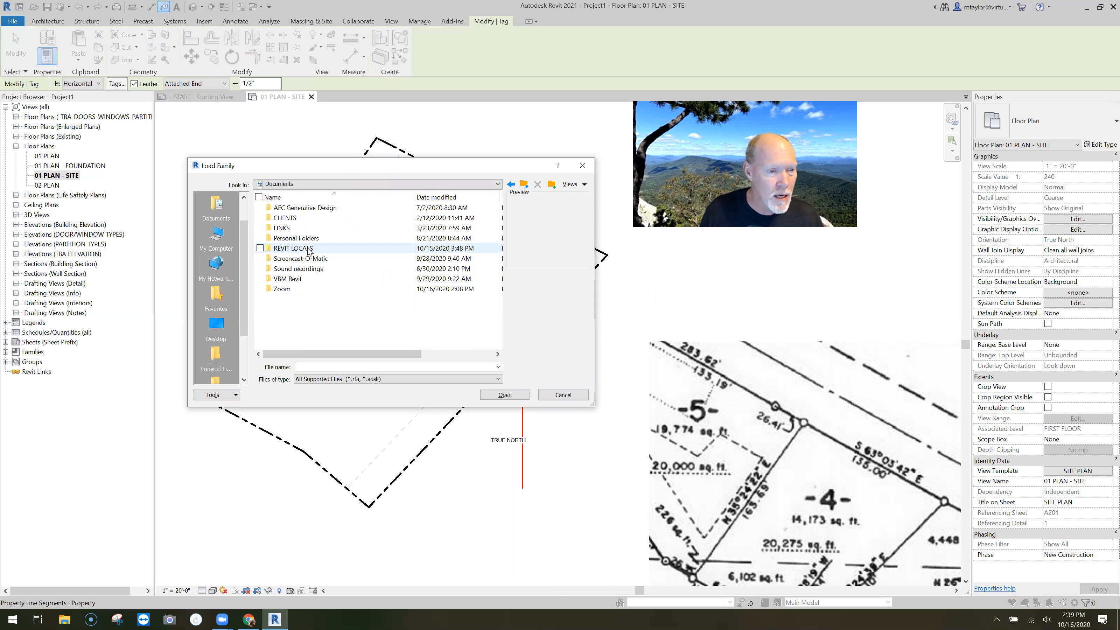
double_click(311, 249)
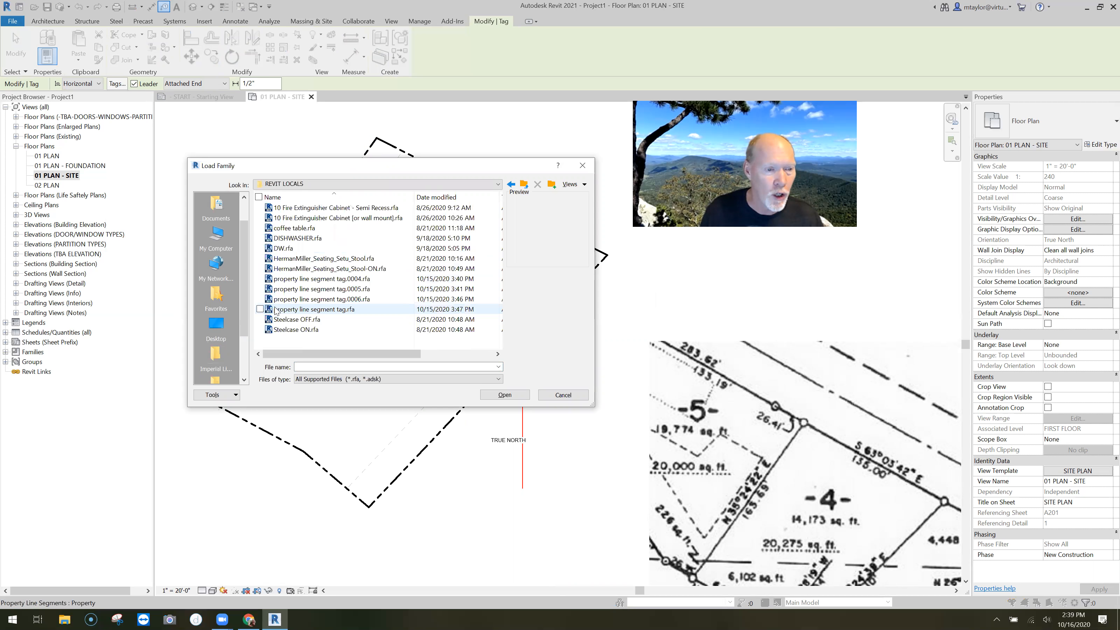
click(311, 309)
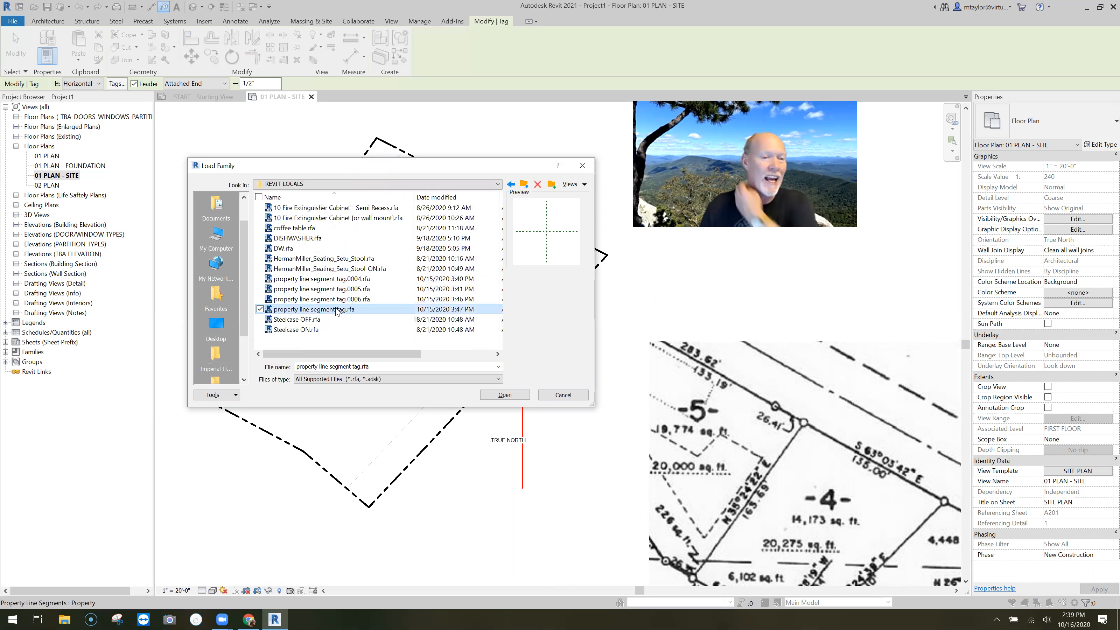
click(495, 397)
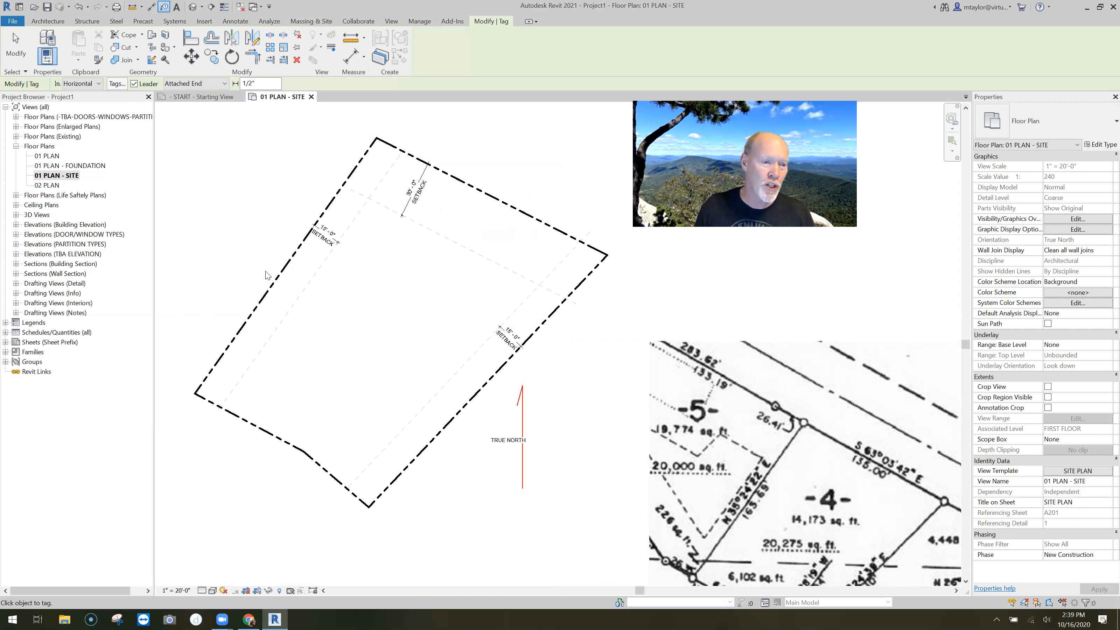
Step: Tag the northeast, northwest, southeast and both southwest property line segments without leaders, and end the tag command
click(284, 267)
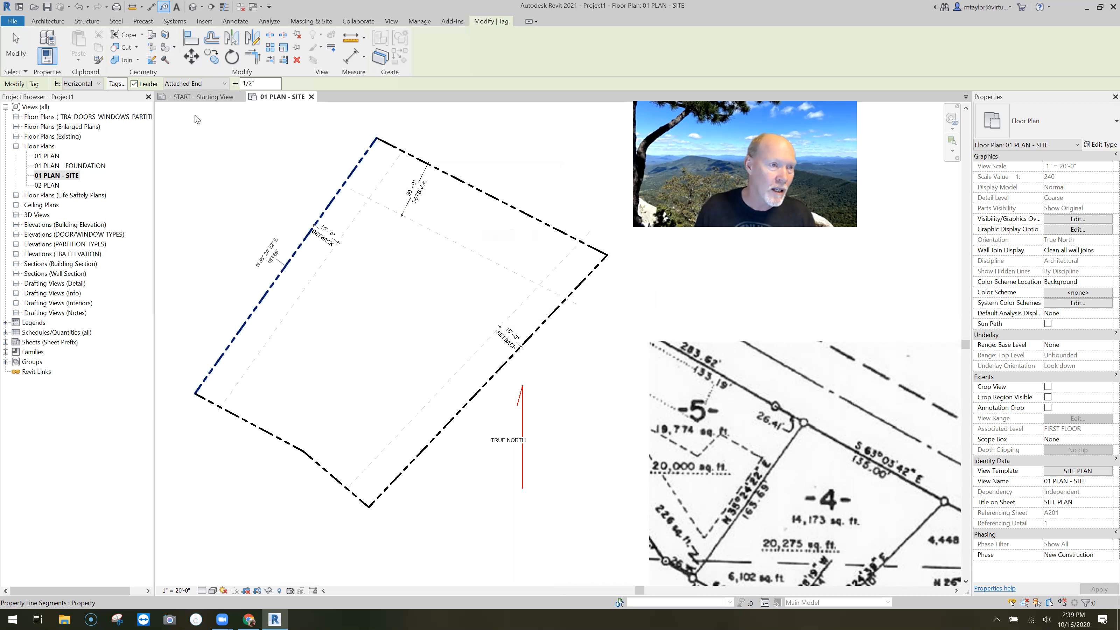
click(135, 84)
click(482, 189)
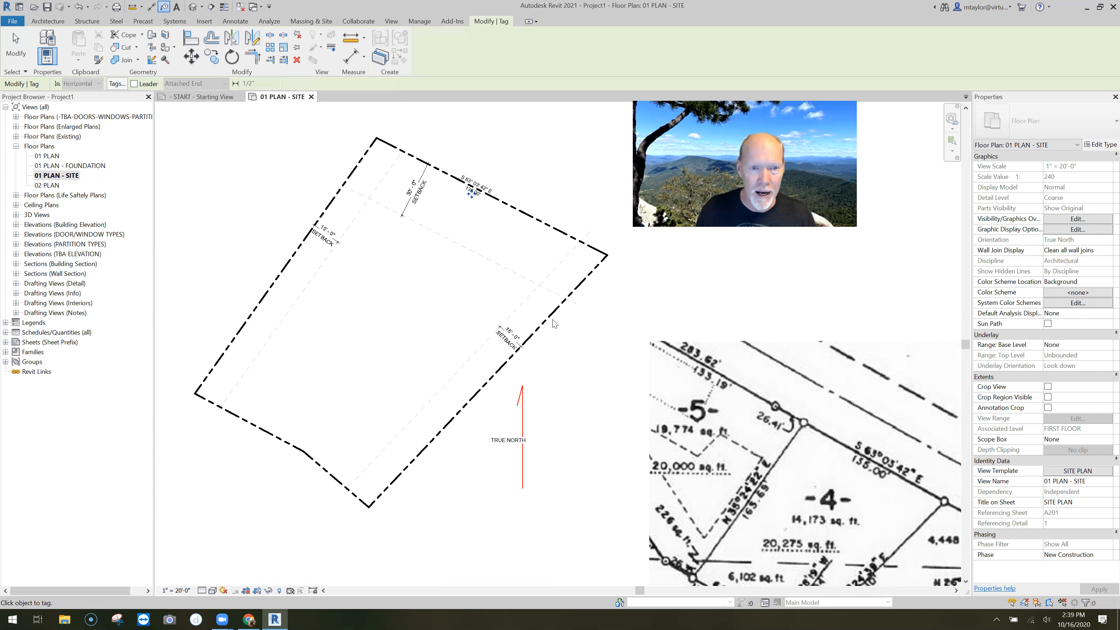
click(291, 277)
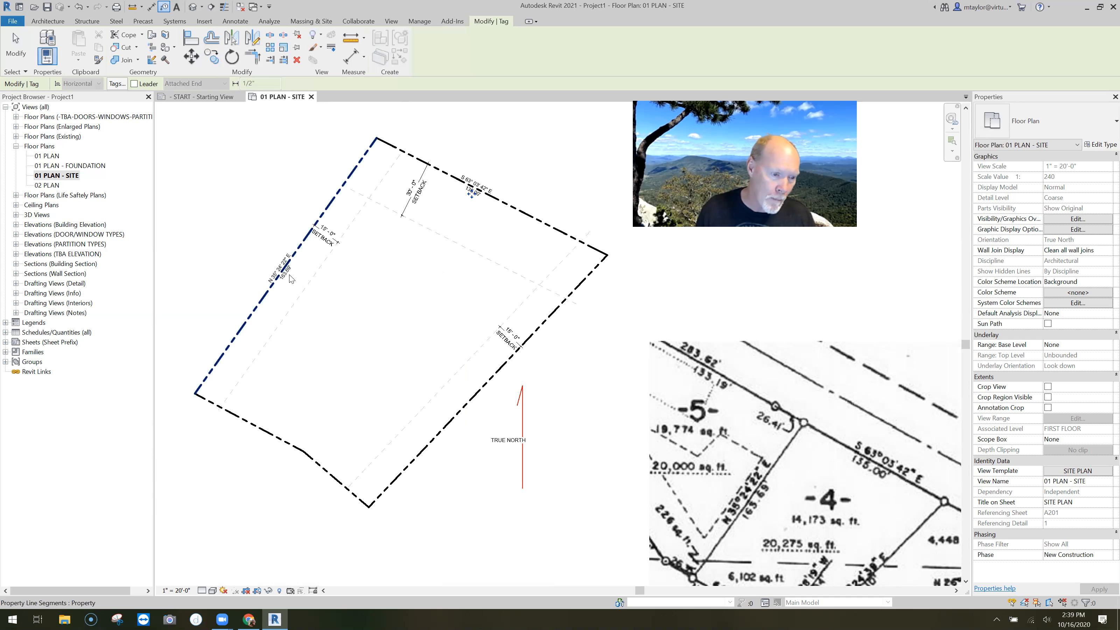
click(245, 423)
click(335, 477)
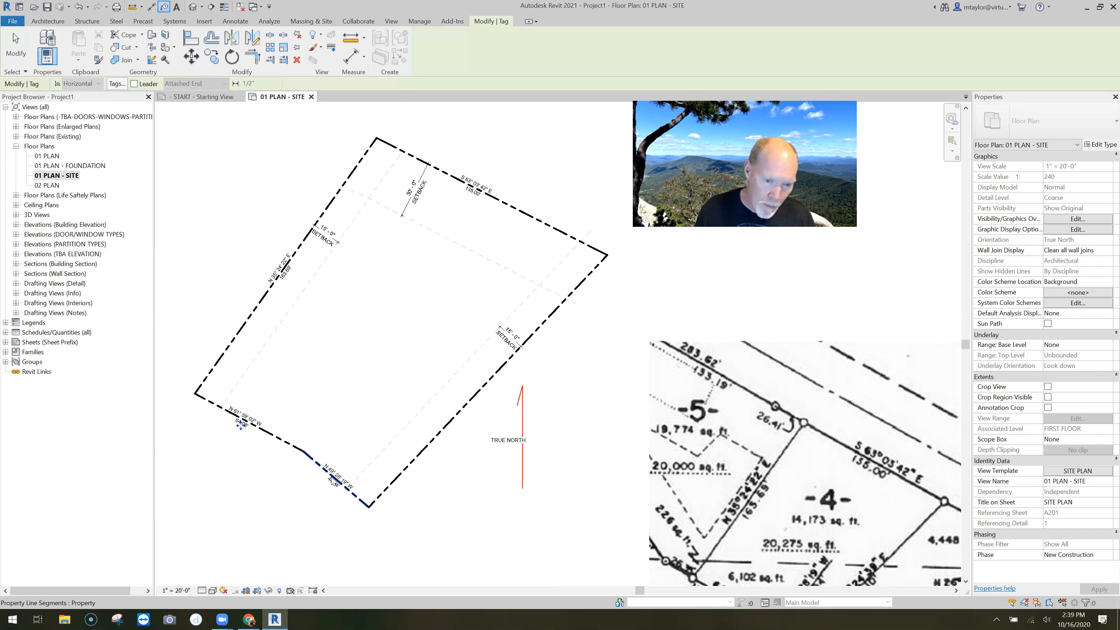
click(469, 405)
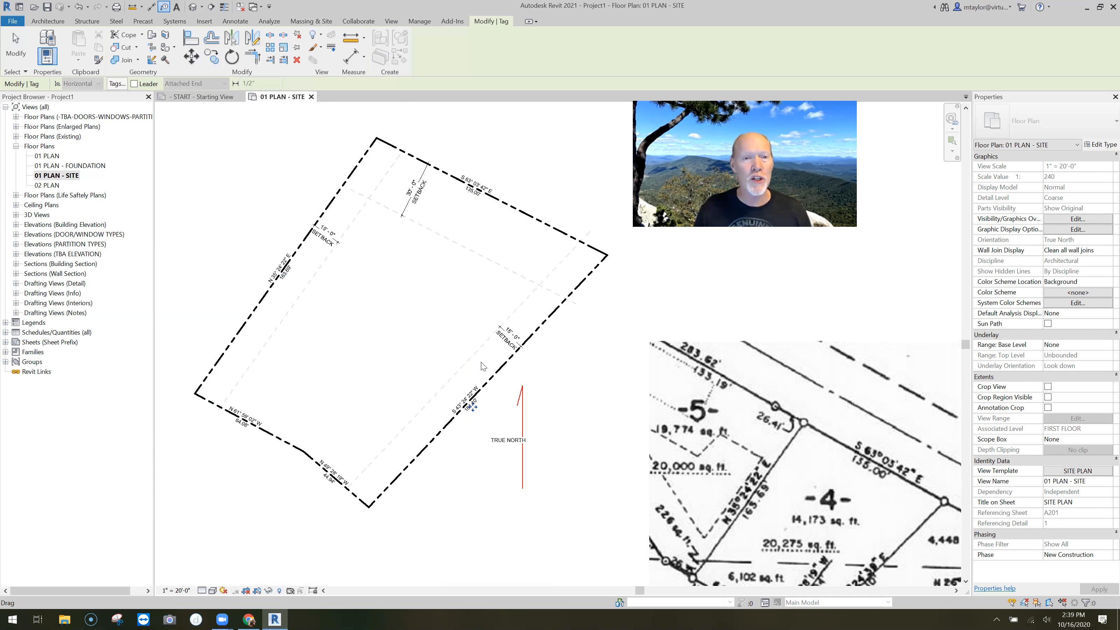
key(Escape)
Step: Set the view scale in the SITE PLAN view template to 1" = 40'-0" and apply it to the site plan
scroll(464, 216, up, 2)
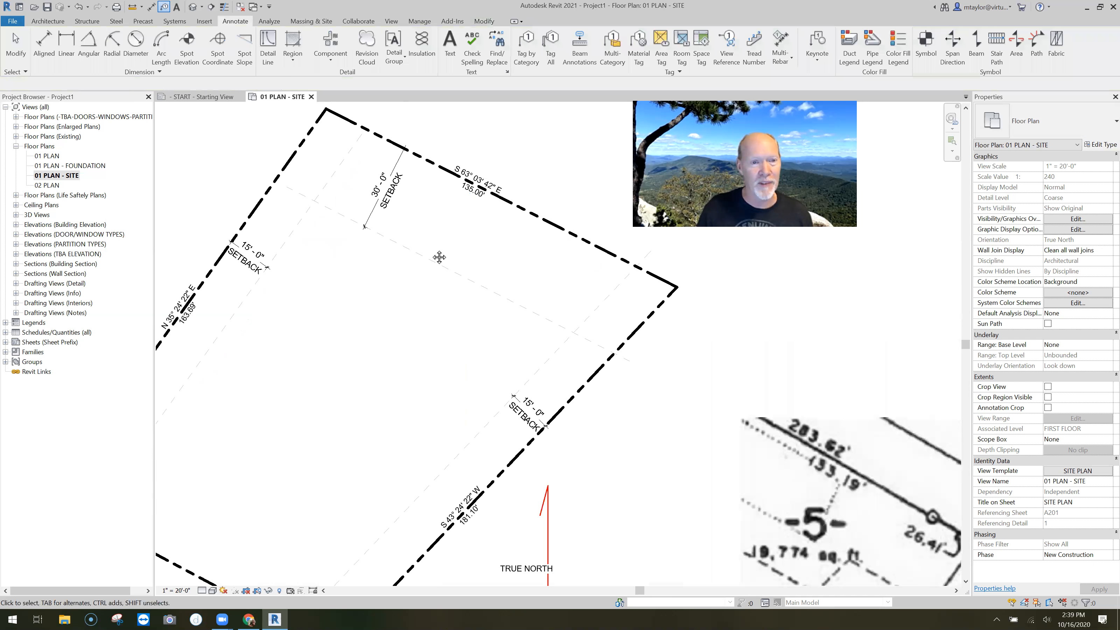
middle_drag(439, 257, 390, 272)
scroll(390, 272, down, 1)
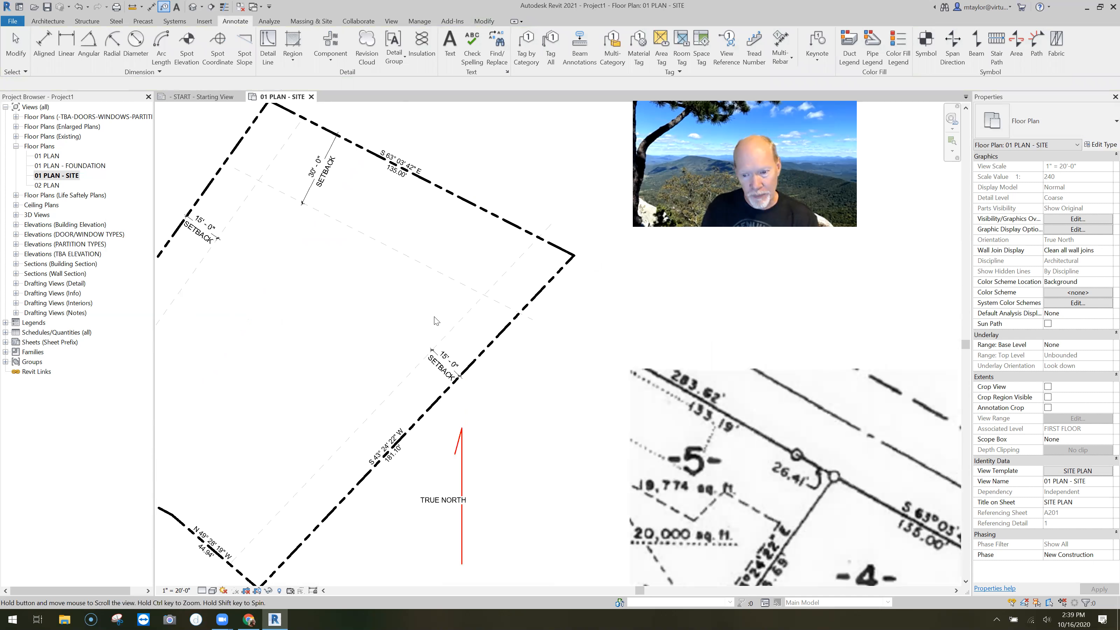
scroll(436, 321, down, 1)
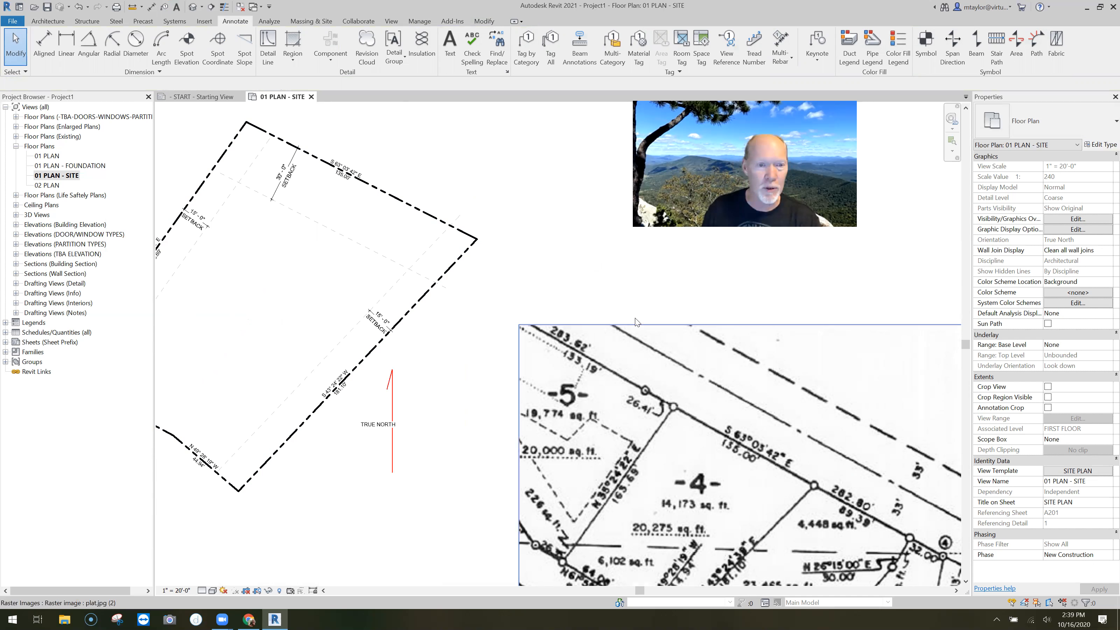
key(v)
key(t)
click(442, 217)
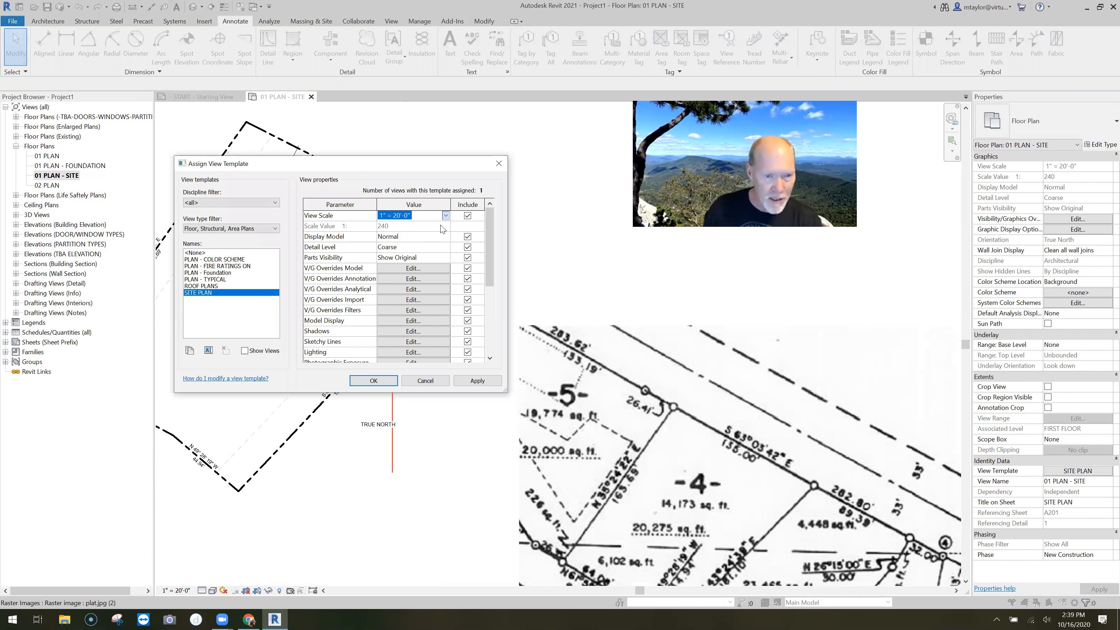
click(402, 269)
click(382, 382)
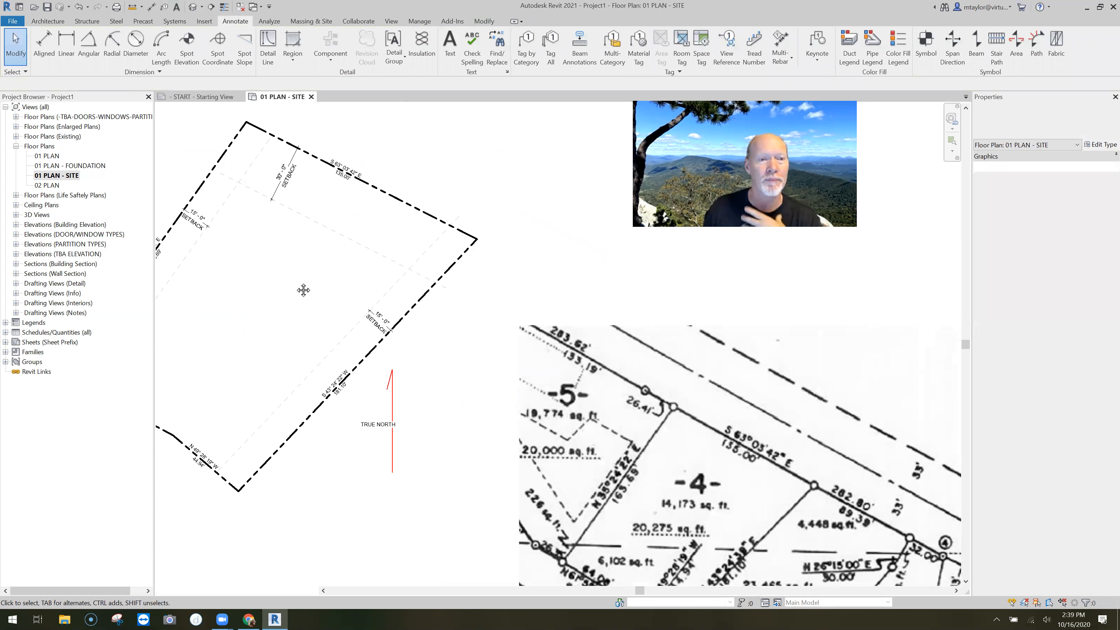
middle_drag(328, 300, 382, 328)
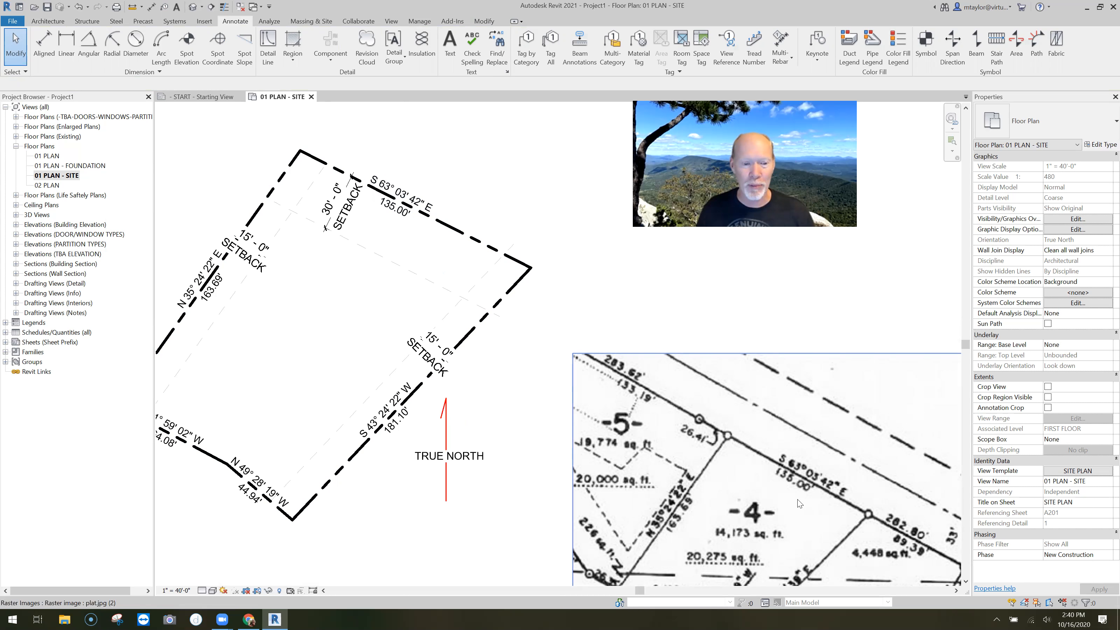
Step: Shift the northwest property line's tag southwest along its line and the northeast line's tag slightly southeast, clear of the setback dimensions
scroll(595, 476, down, 1)
middle_drag(596, 476, 603, 484)
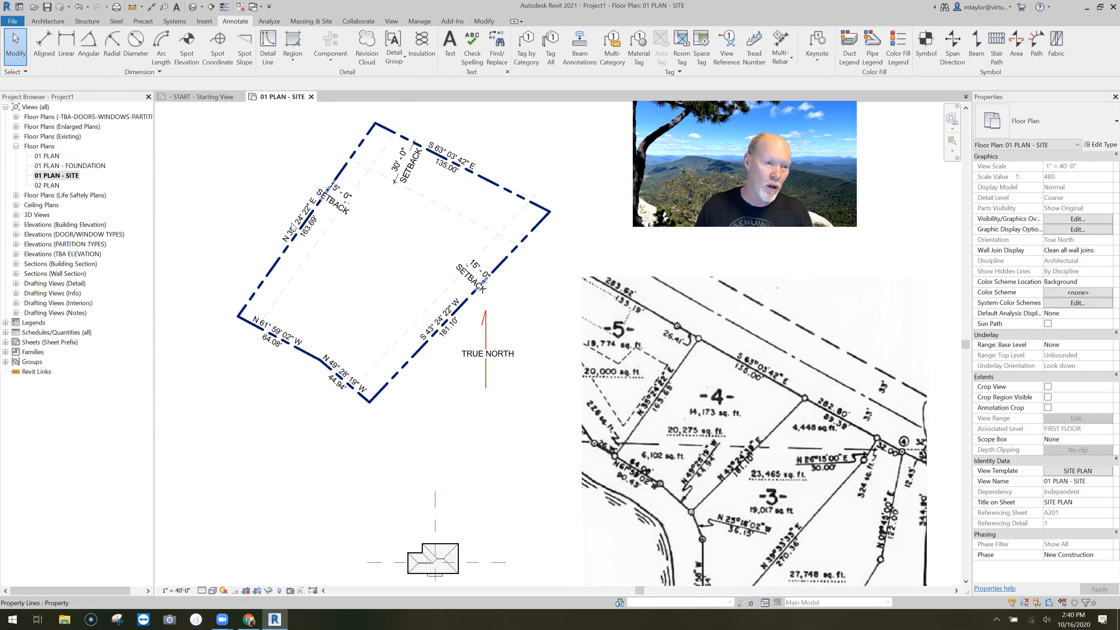
click(309, 238)
drag(280, 271, 388, 263)
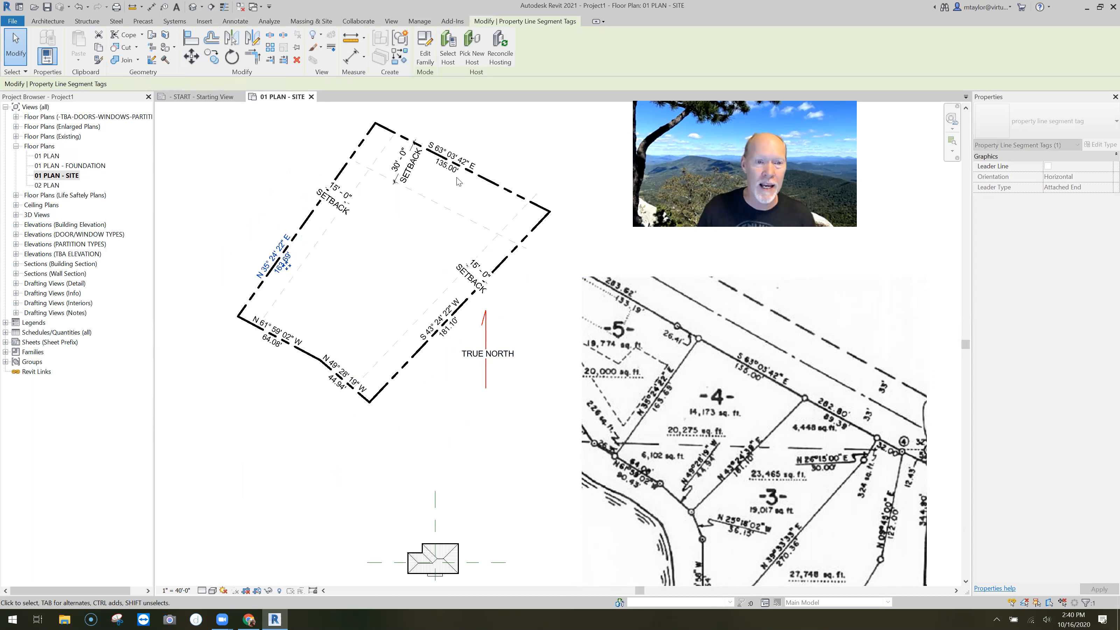
click(445, 173)
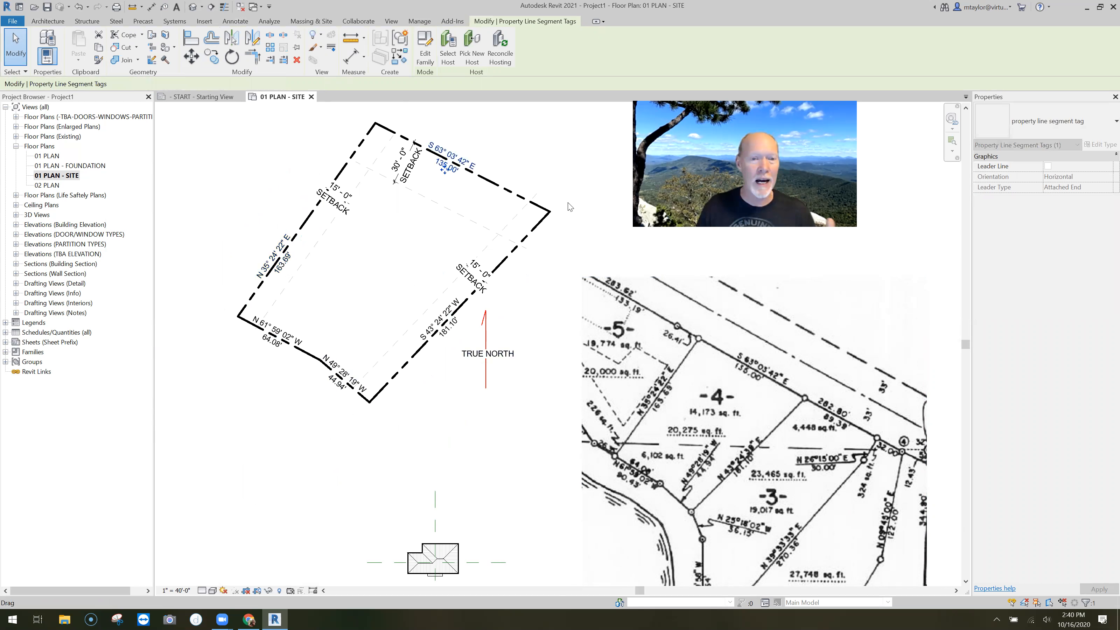
drag(570, 207, 567, 188)
click(566, 186)
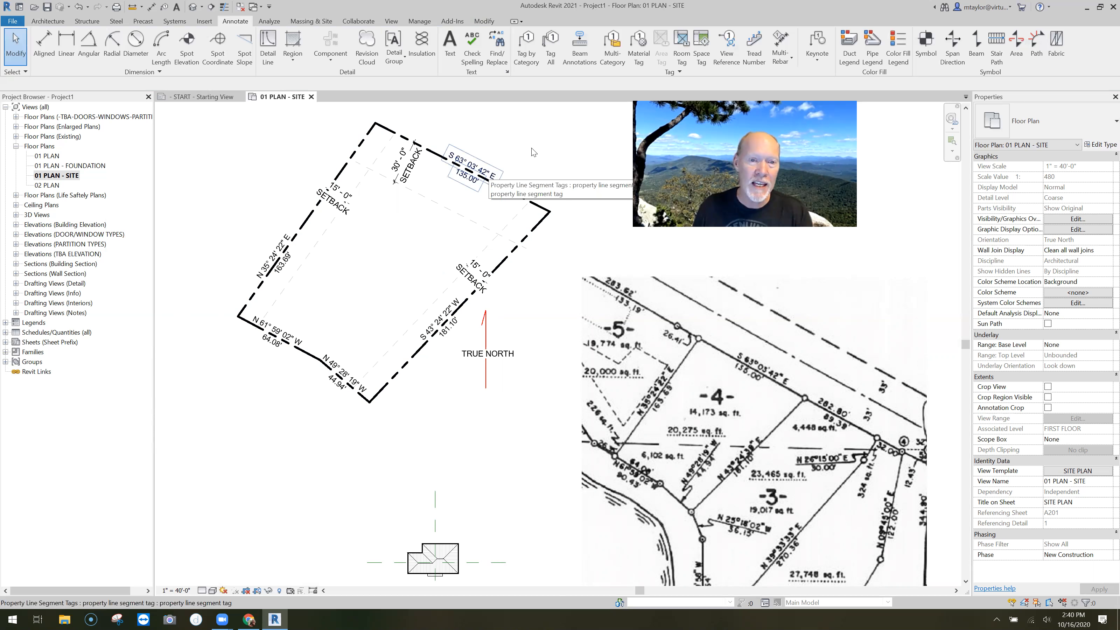
click(490, 153)
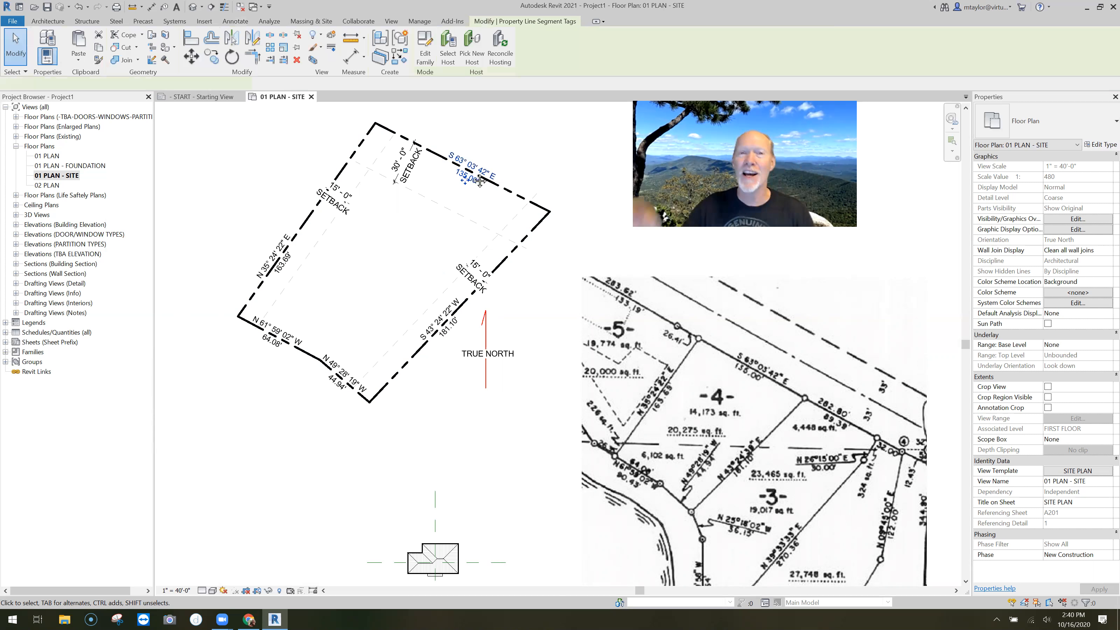
scroll(474, 178, up, 2)
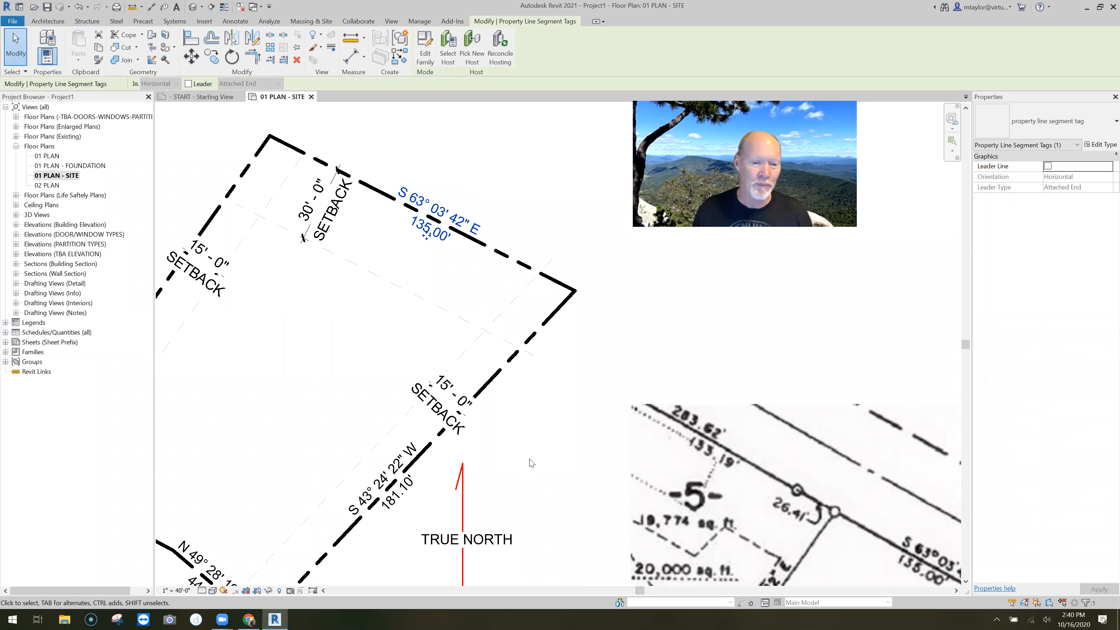
scroll(530, 466, down, 1)
middle_drag(535, 473, 542, 453)
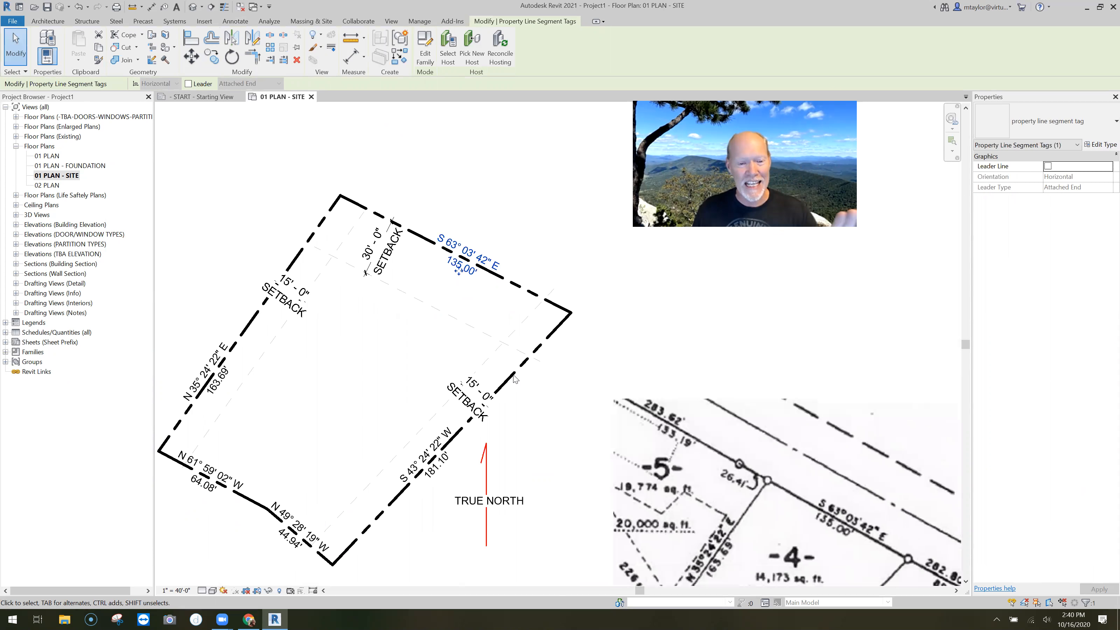